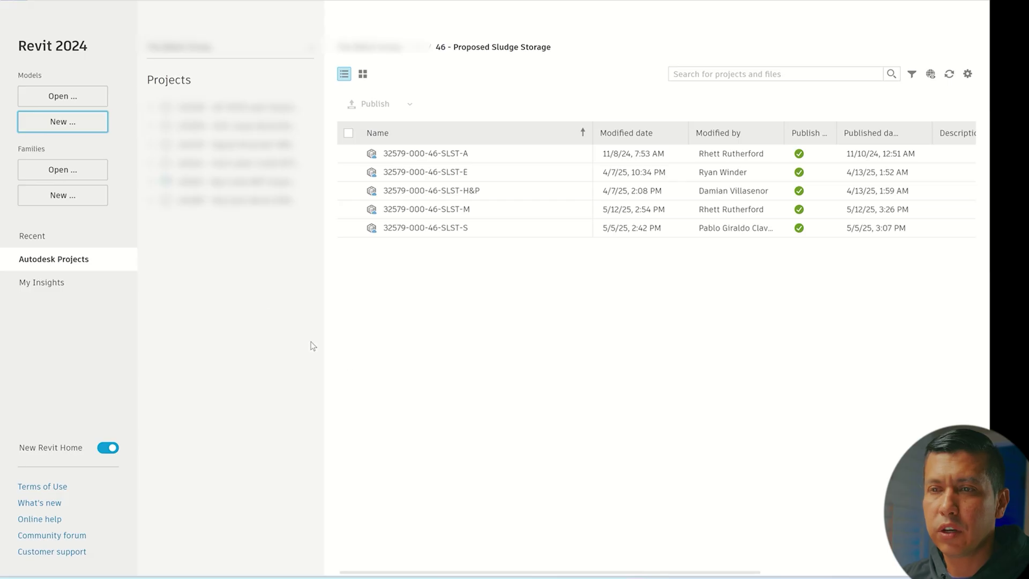
# Create a new project from the Imperial Multi-discipline template.
pyautogui.click(60, 121)
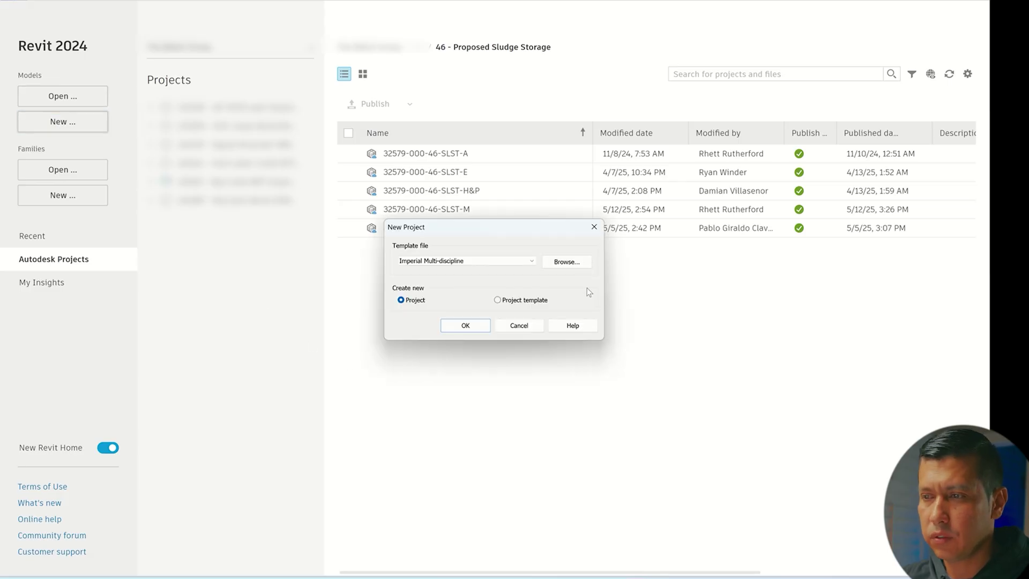
pyautogui.click(467, 326)
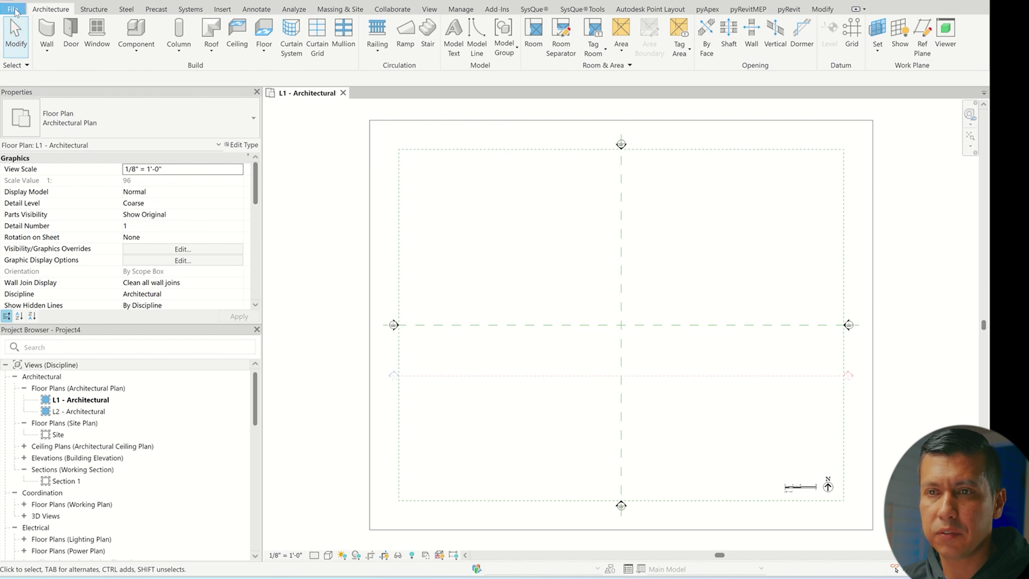
# Open the IFC file 223200-JRHOE-46-SLST STEEL.ifc with AutoJoin Elements on, resolving the join error by unjoining the elements.
pyautogui.hotkey('alt', 'f')
pyautogui.moveTo(75, 99)
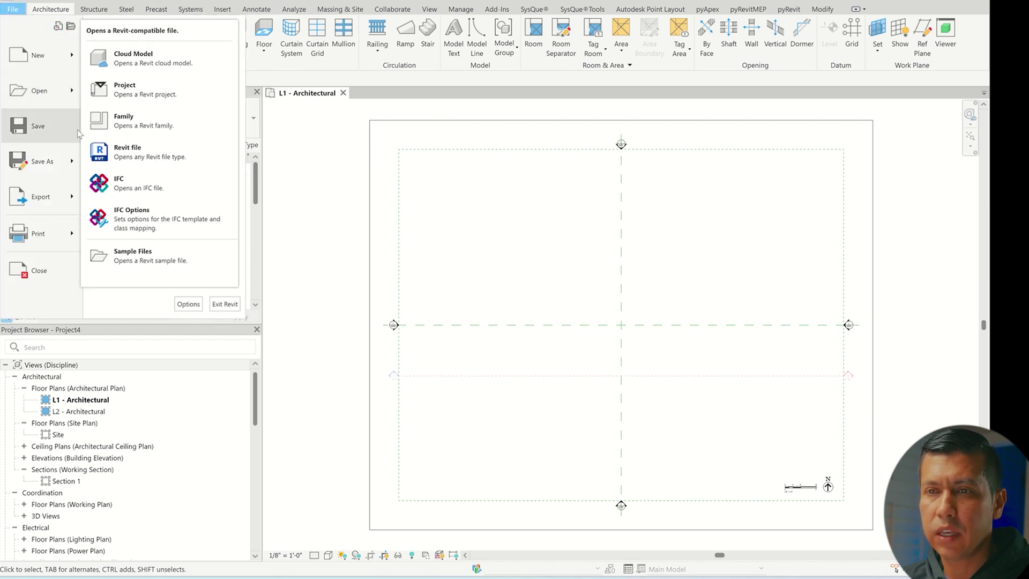
pyautogui.click(143, 187)
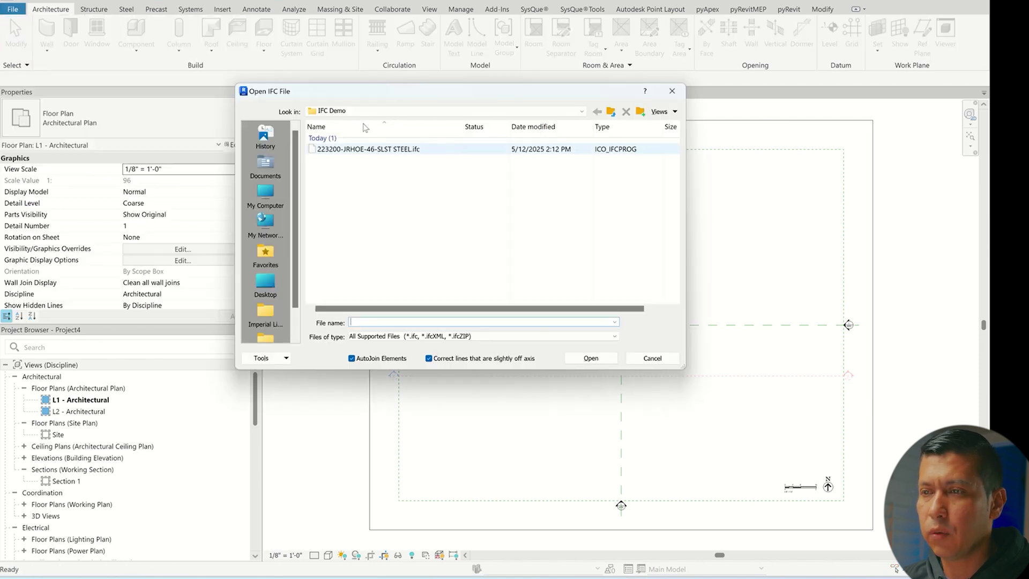
pyautogui.click(355, 150)
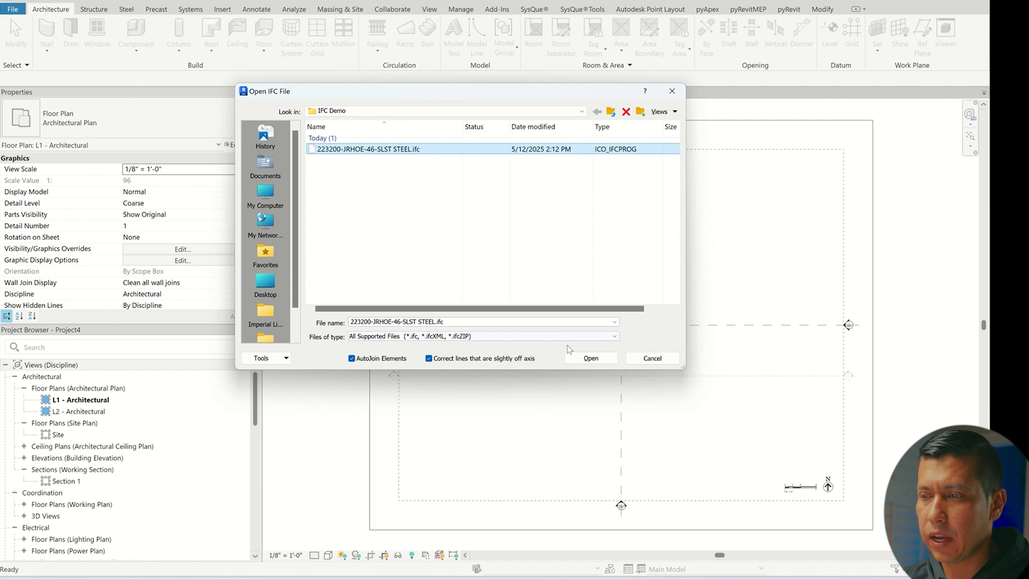
pyautogui.click(591, 357)
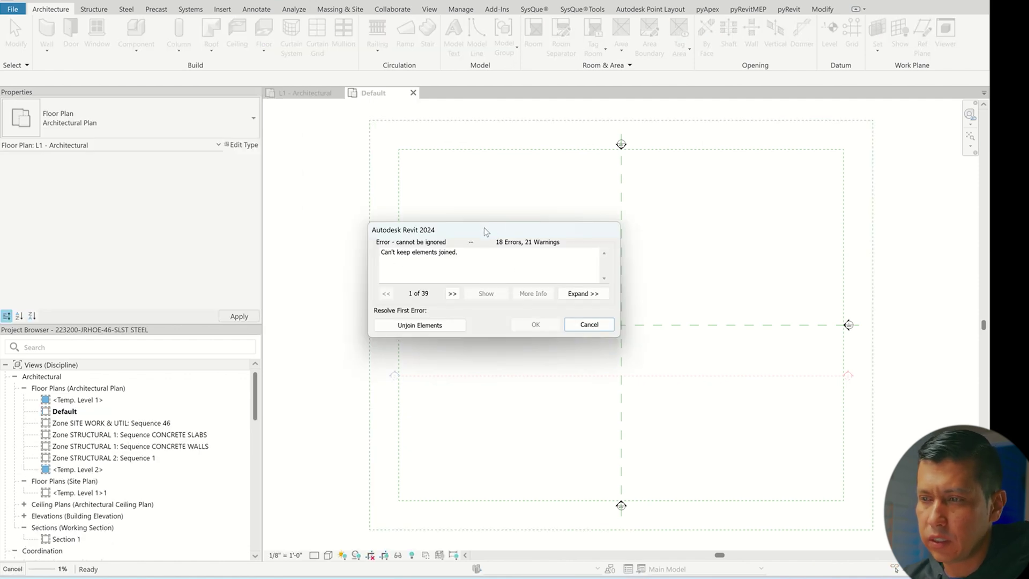
pyautogui.click(431, 324)
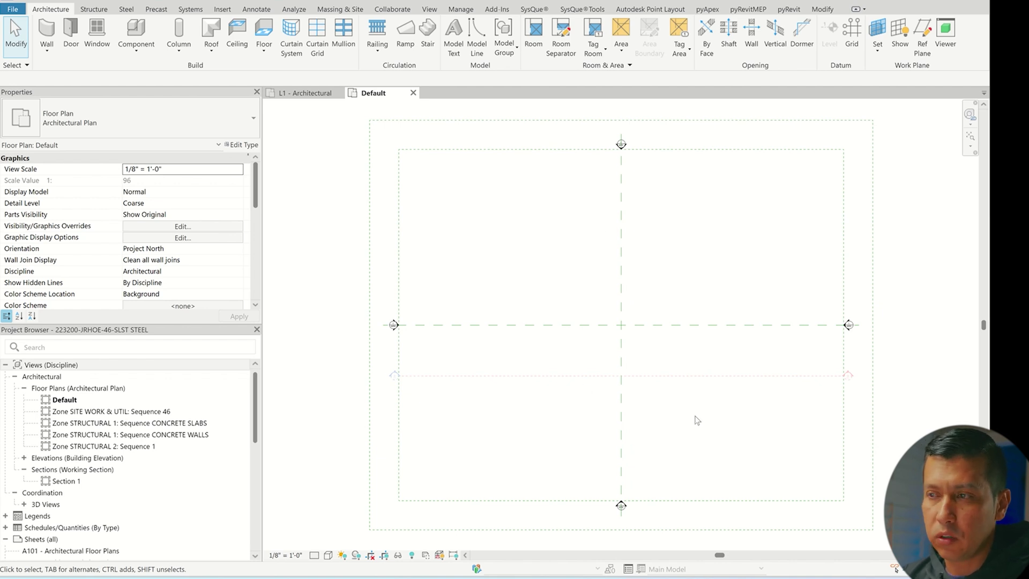
# Open the default 3D view of the imported model and set its visual style to shaded.
pyautogui.press('3')
pyautogui.press('d')
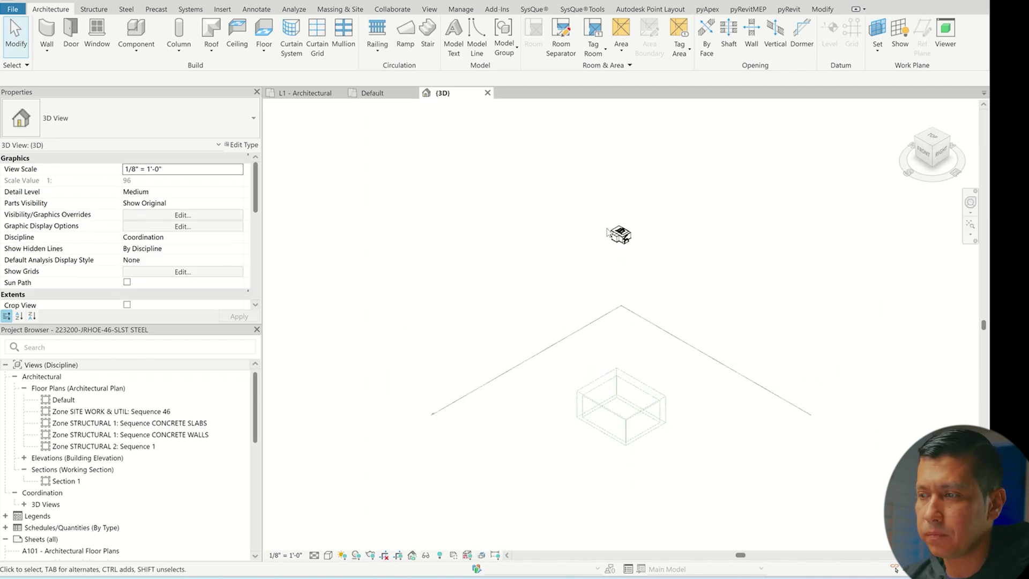
pyautogui.scroll(-3, 698, 199)
pyautogui.scroll(2, 552, 259)
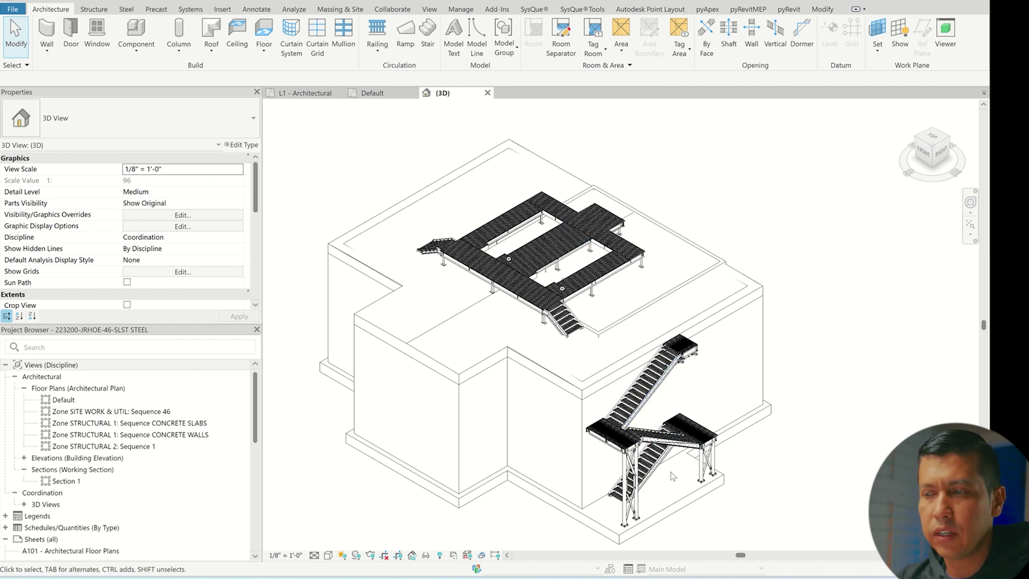
pyautogui.click(330, 555)
pyautogui.click(353, 513)
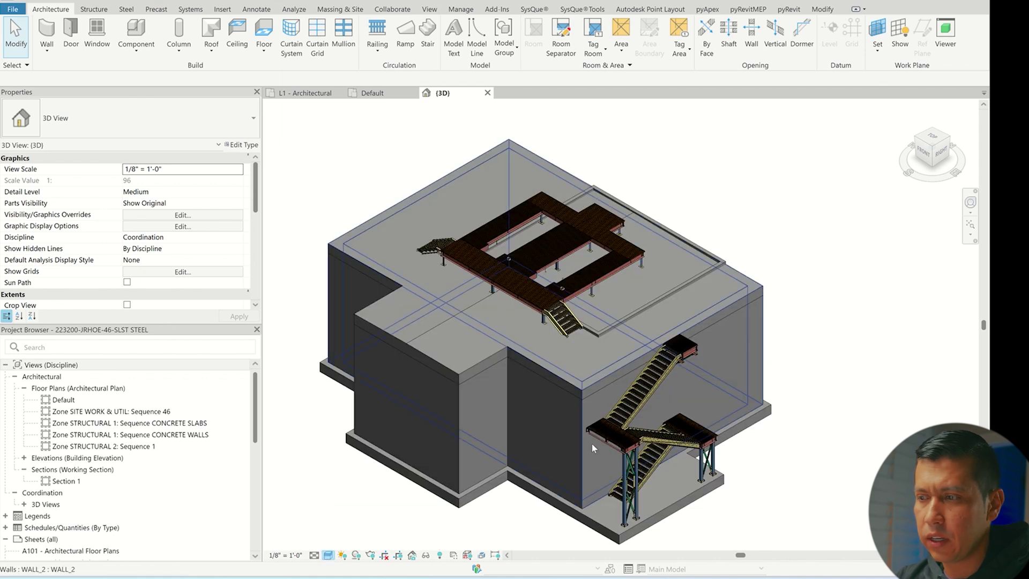
# Place a Horizontal spot coordinate with a leader on the outer slab corner beside the exterior stair tower.
pyautogui.moveTo(662, 417); pyautogui.dragTo(770, 278, button='middle')
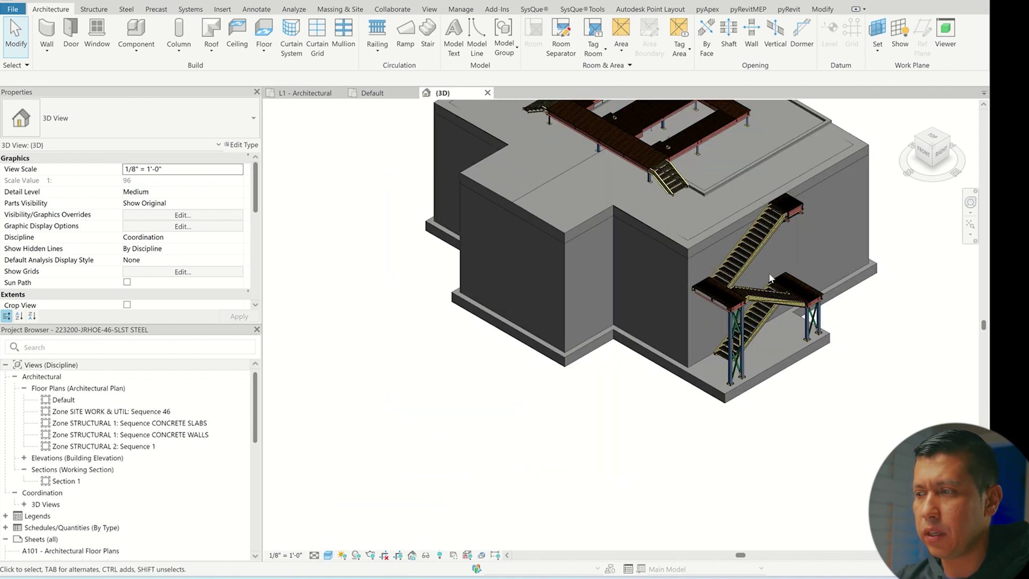
pyautogui.scroll(-2, 770, 278)
pyautogui.scroll(4, 729, 391)
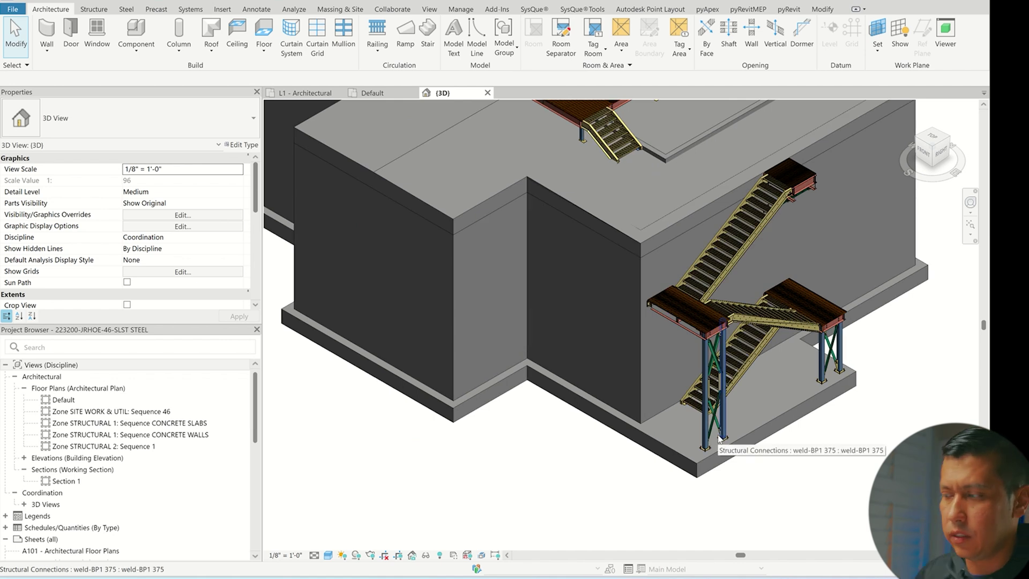
pyautogui.click(256, 9)
pyautogui.click(214, 32)
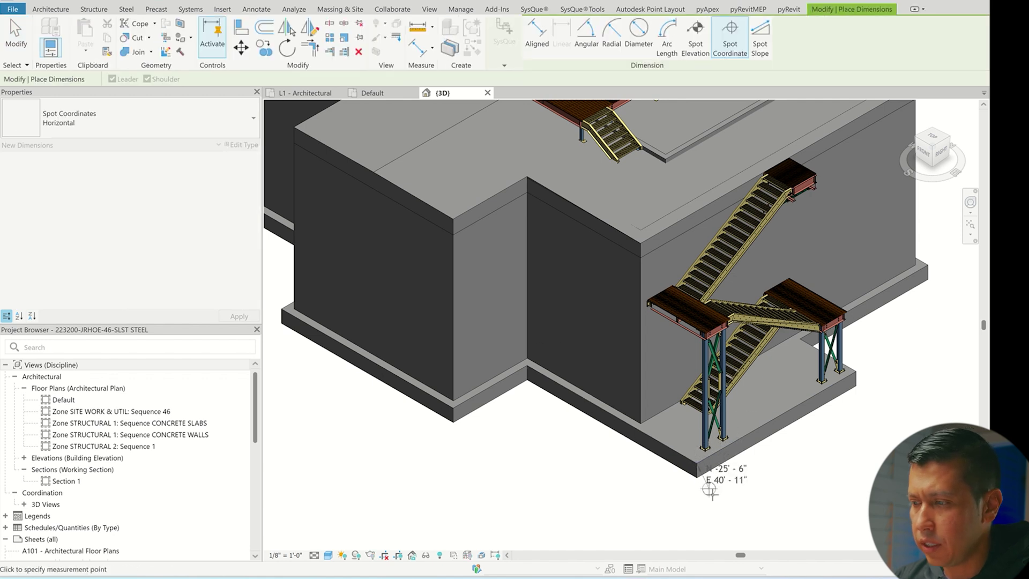
pyautogui.click(856, 373)
pyautogui.click(885, 423)
pyautogui.click(813, 440)
pyautogui.press('Escape')
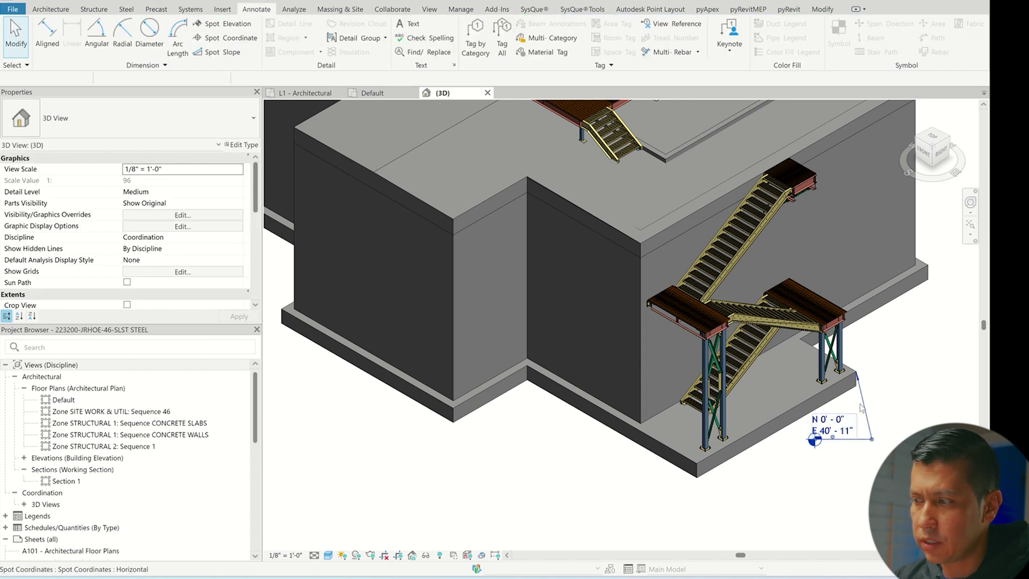
# Turn on Include Elevation in the Horizontal type of the spot coordinate at the slab corner.
pyautogui.click(815, 439)
pyautogui.click(242, 144)
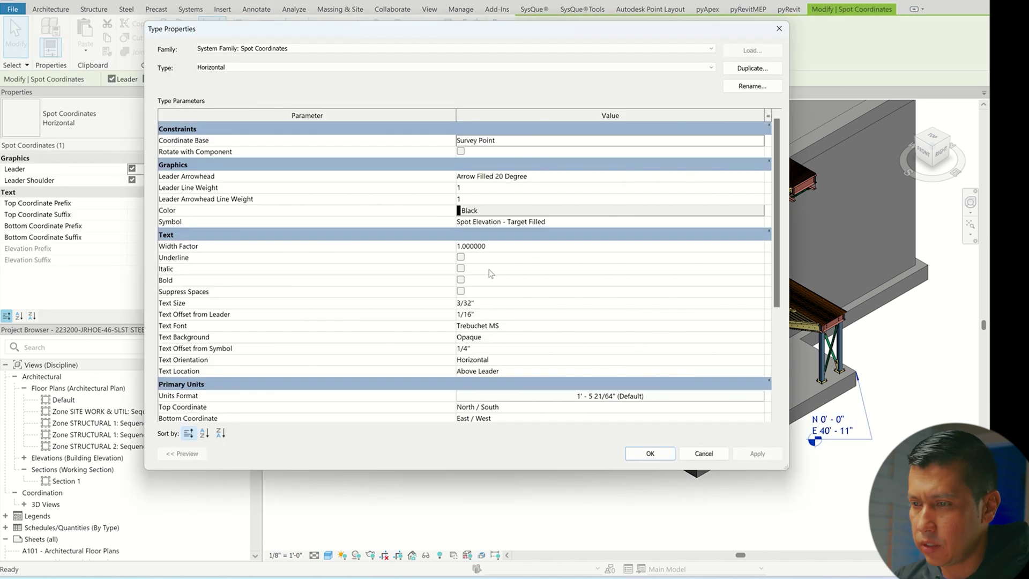
pyautogui.scroll(-2, 417, 332)
pyautogui.scroll(-2, 204, 286)
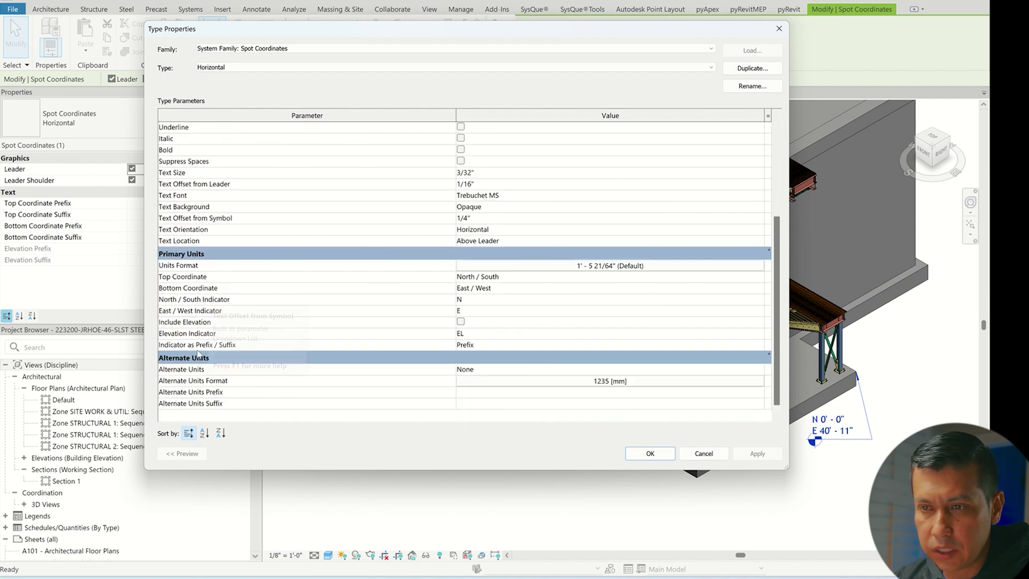
pyautogui.click(461, 322)
pyautogui.click(757, 453)
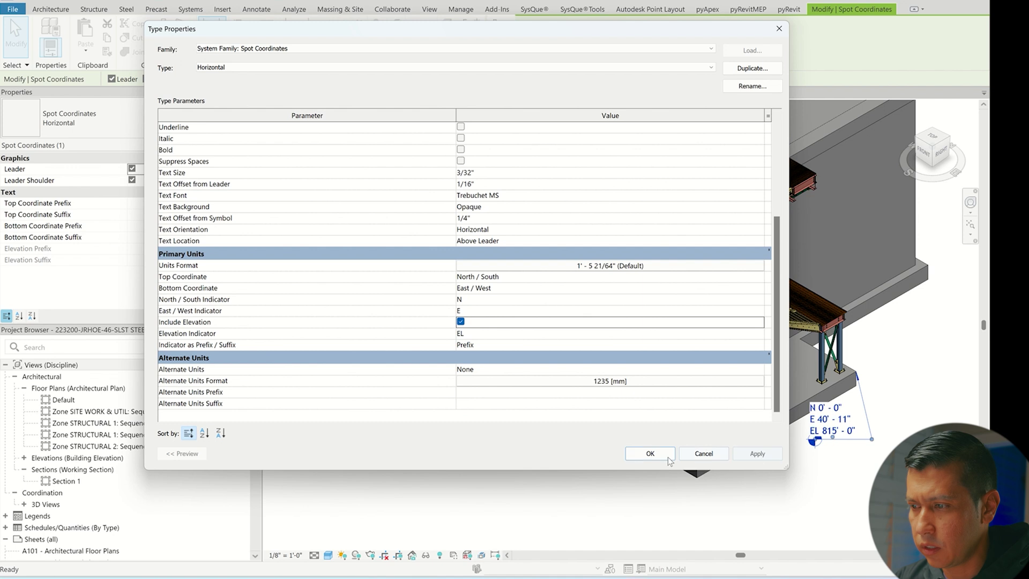
pyautogui.click(650, 454)
pyautogui.scroll(2, 871, 447)
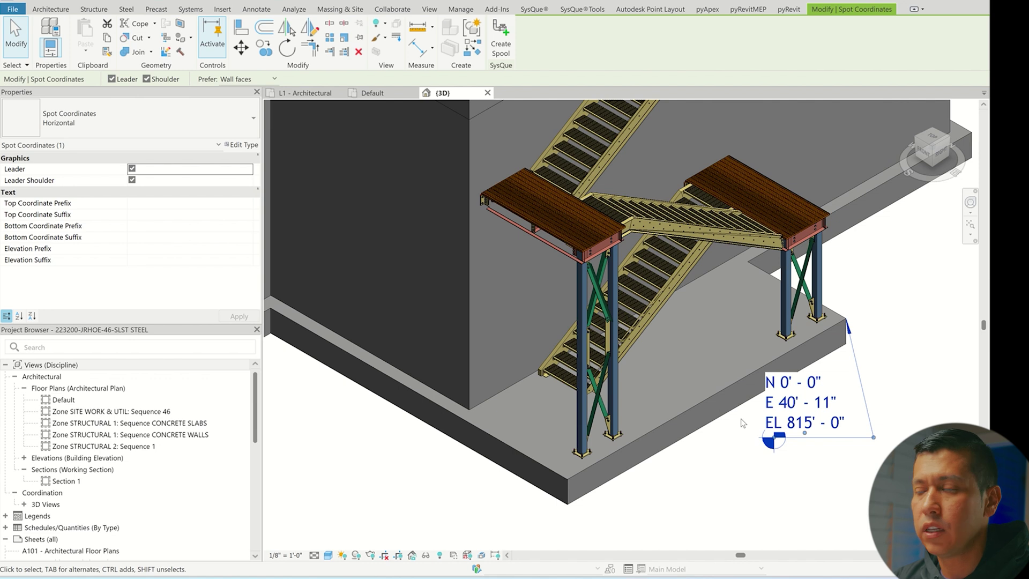
pyautogui.scroll(-5, 742, 423)
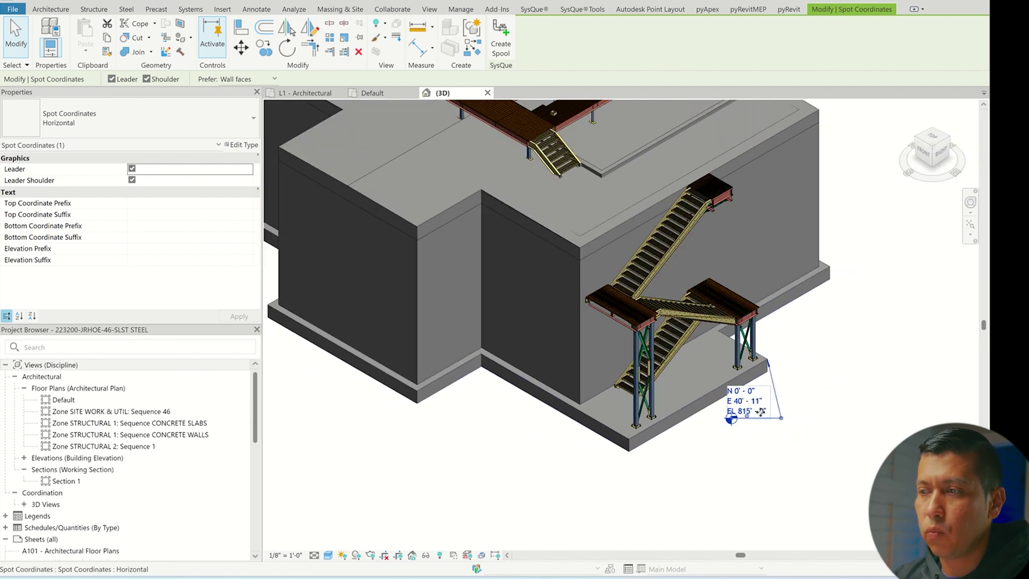
pyautogui.scroll(-1, 761, 417)
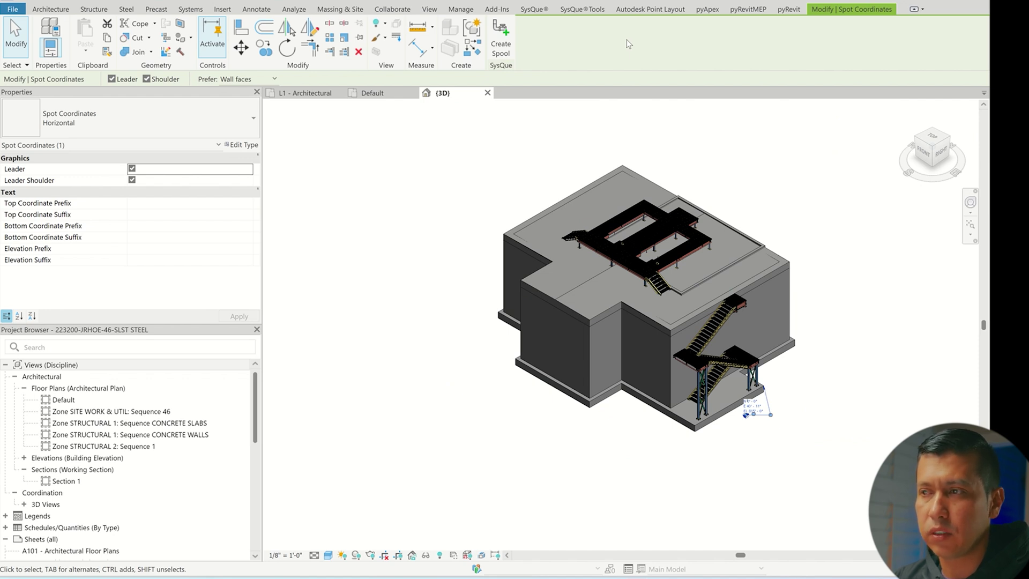
pyautogui.click(460, 10)
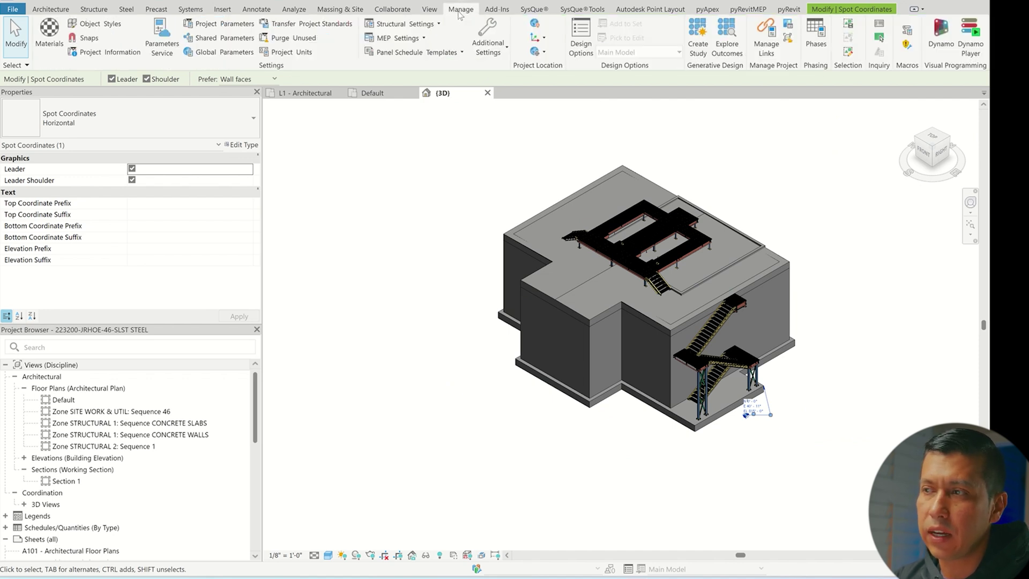
pyautogui.click(766, 42)
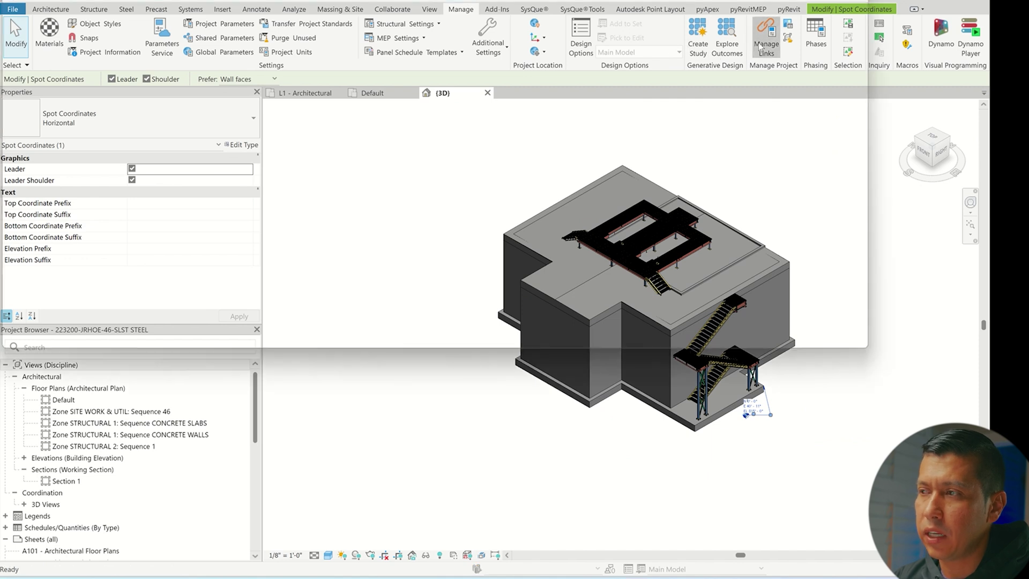
pyautogui.click(792, 276)
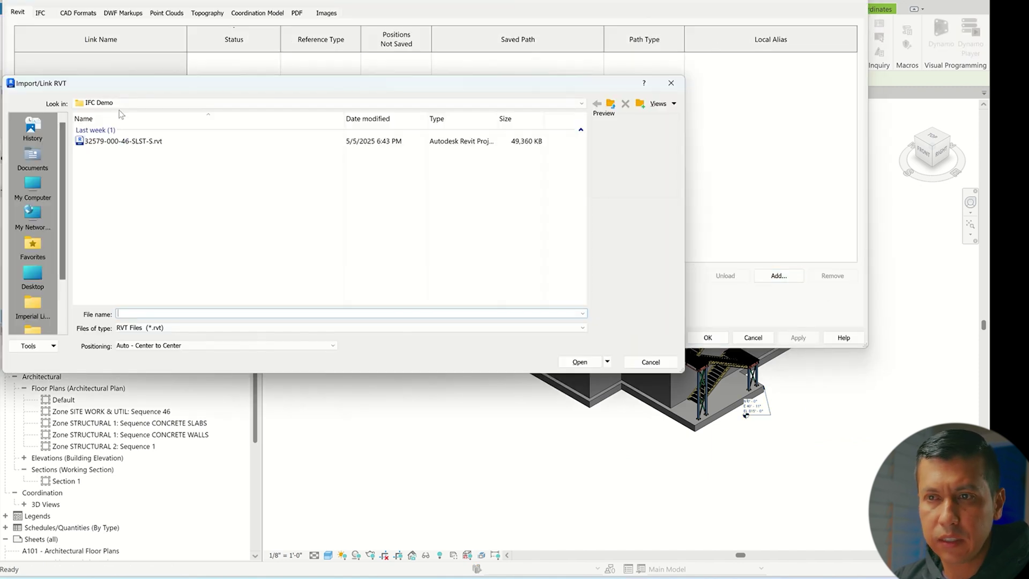
pyautogui.click(128, 141)
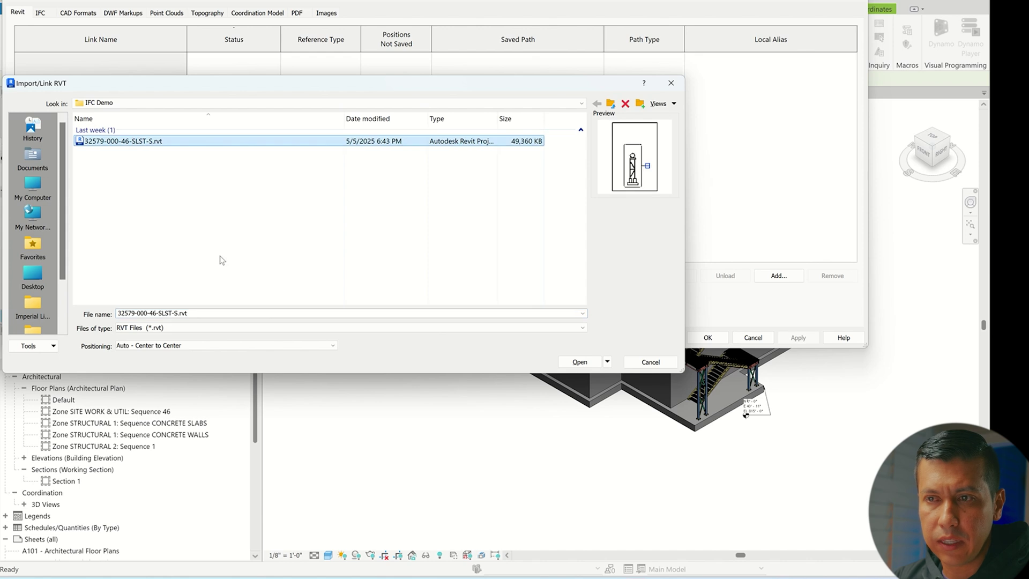
pyautogui.click(226, 348)
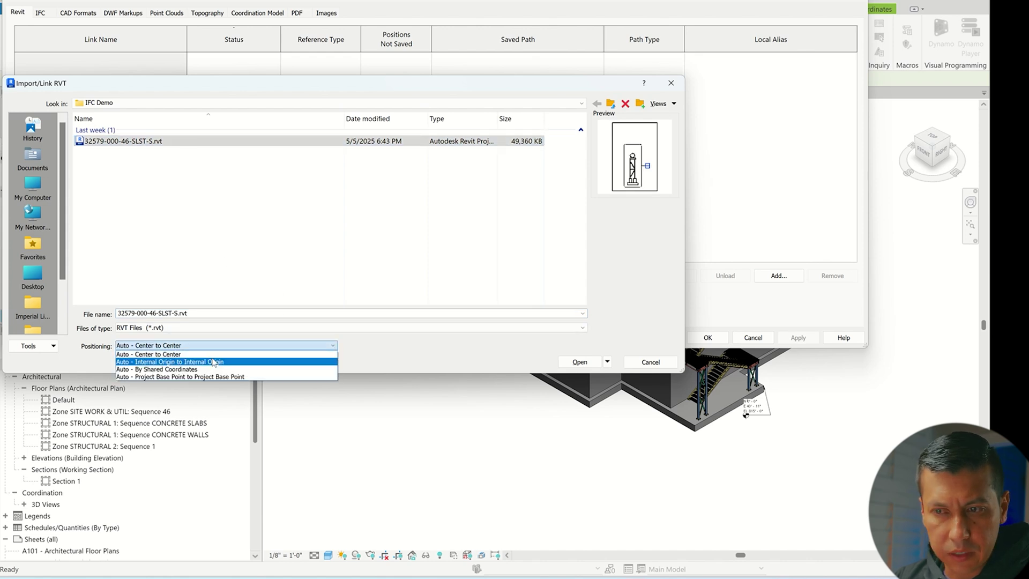
pyautogui.click(213, 354)
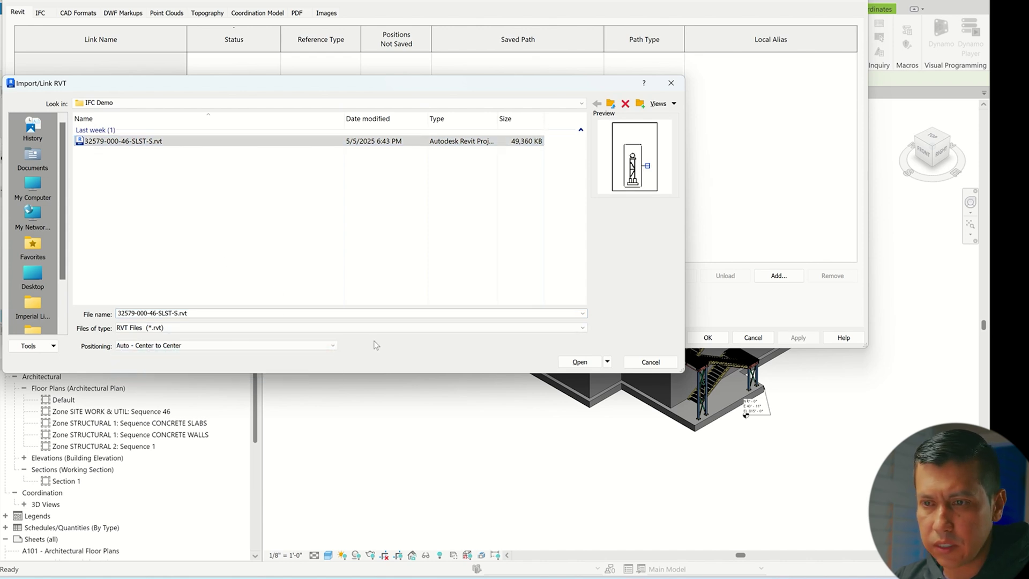
pyautogui.click(579, 362)
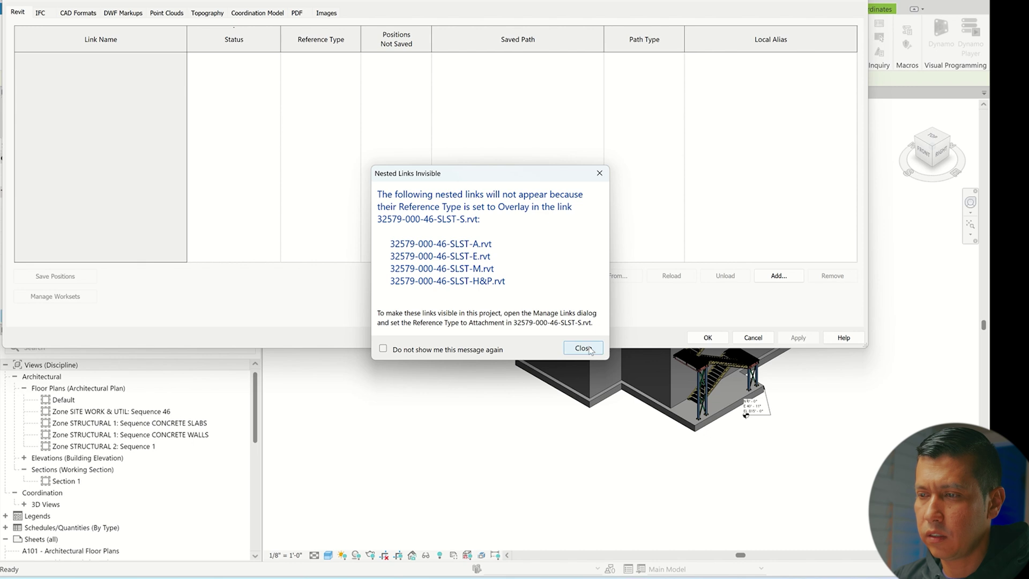
pyautogui.click(589, 349)
pyautogui.click(707, 337)
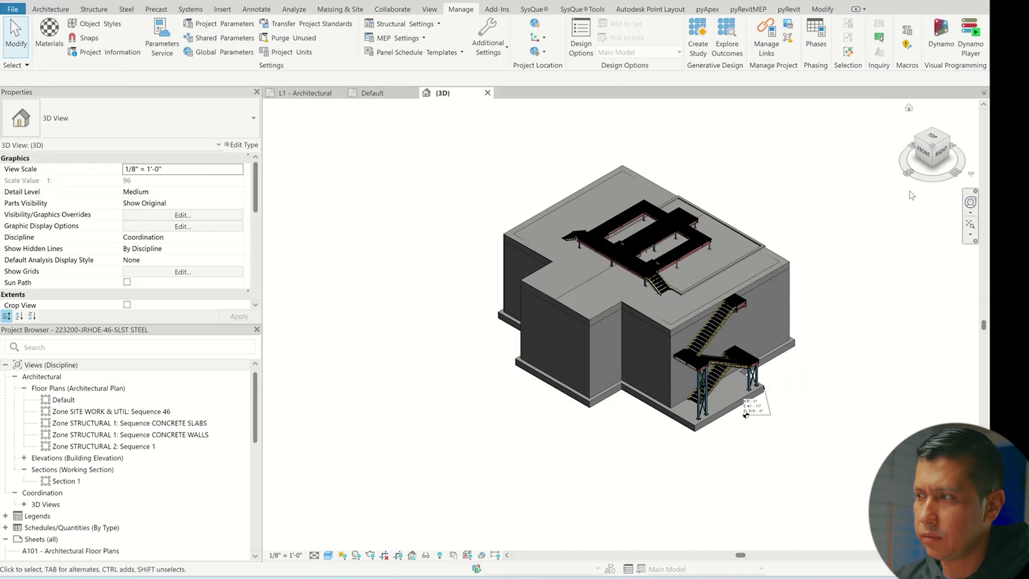
# Examine where the linked structural model sits relative to the IFC model in the 3D view.
pyautogui.click(909, 110)
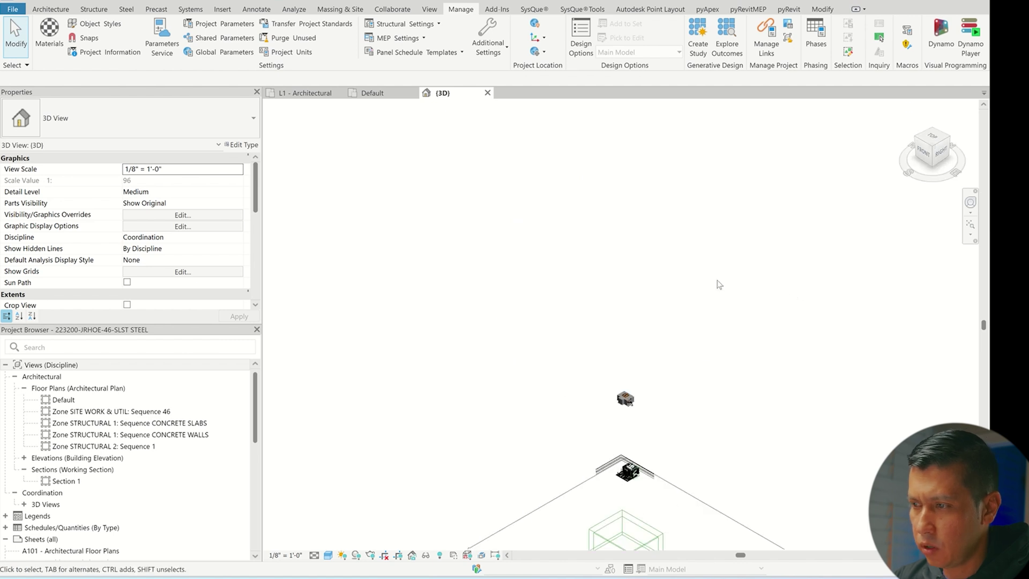
pyautogui.scroll(3, 647, 518)
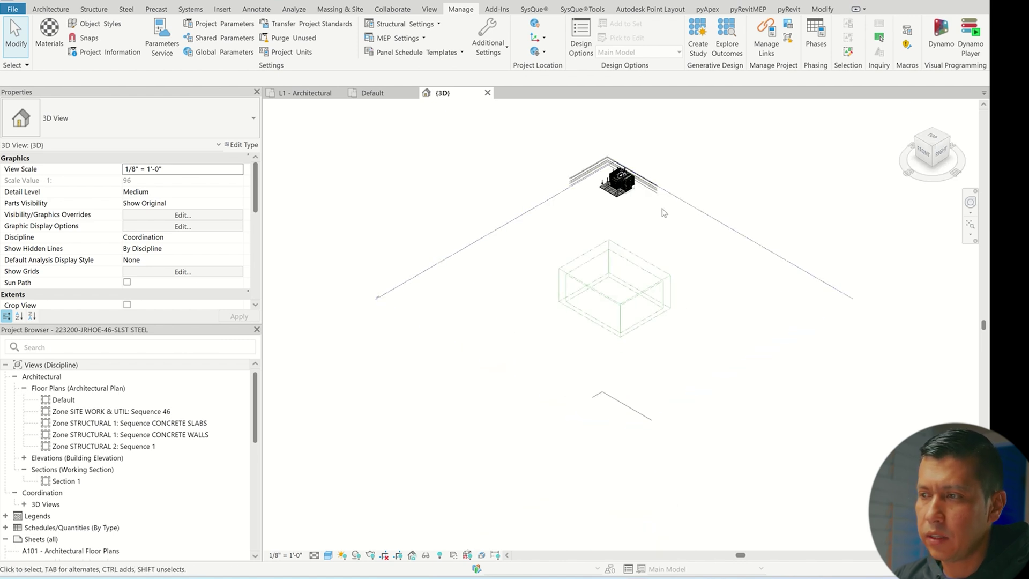
pyautogui.moveTo(653, 227); pyautogui.dragTo(660, 400, button='middle')
pyautogui.scroll(3, 662, 399)
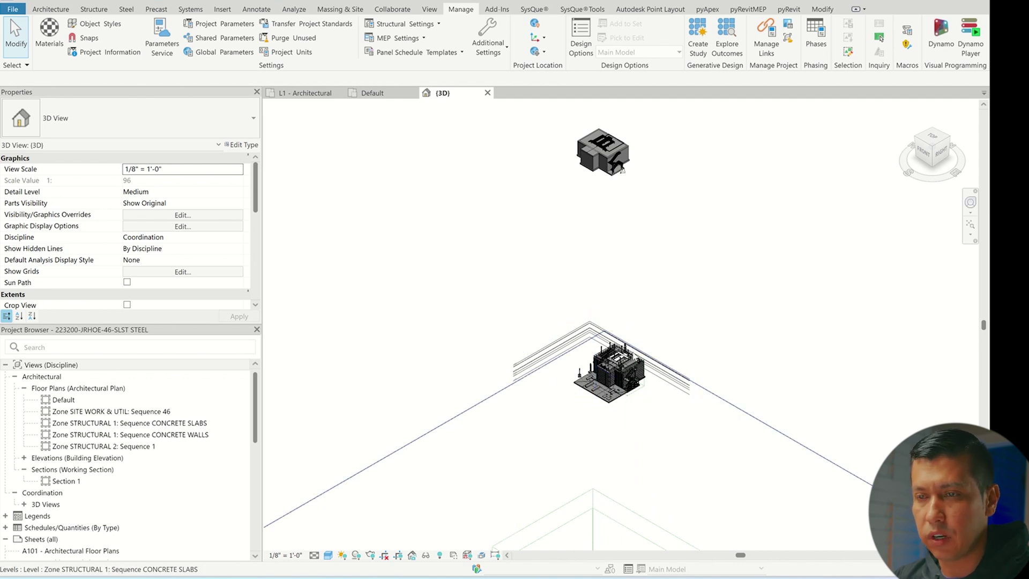
pyautogui.doubleClick(622, 169)
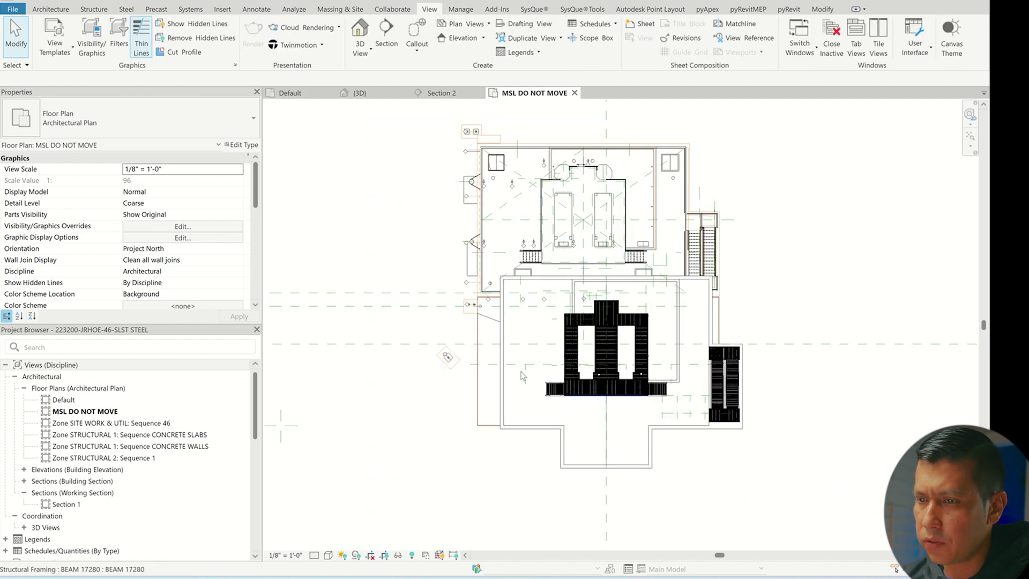
# Draw a vertical reference plane along the linked model's inner east wall face, extending above the building, in the MSL DO NOT MOVE plan.
pyautogui.scroll(-3, 589, 497)
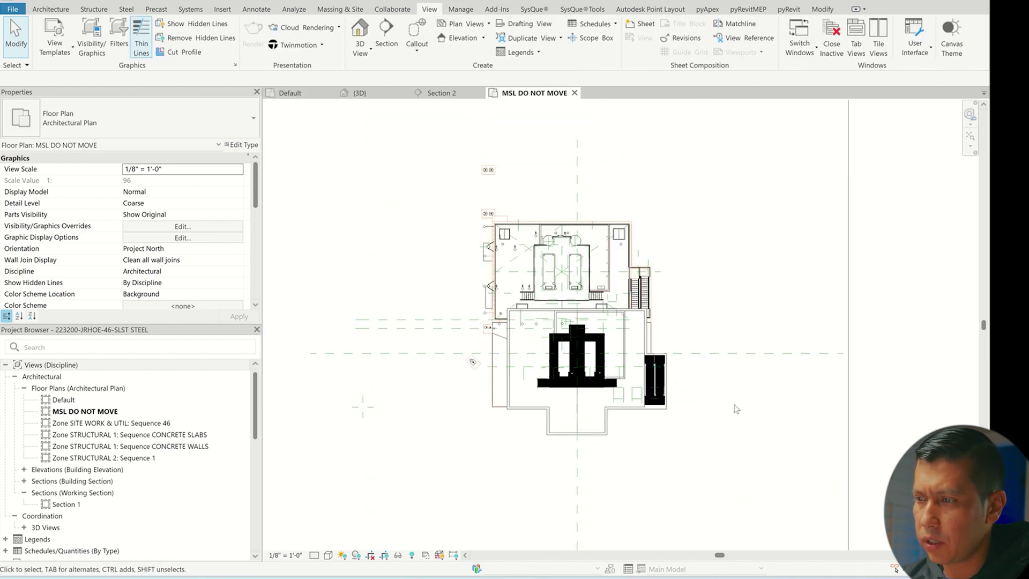
pyautogui.scroll(2, 560, 414)
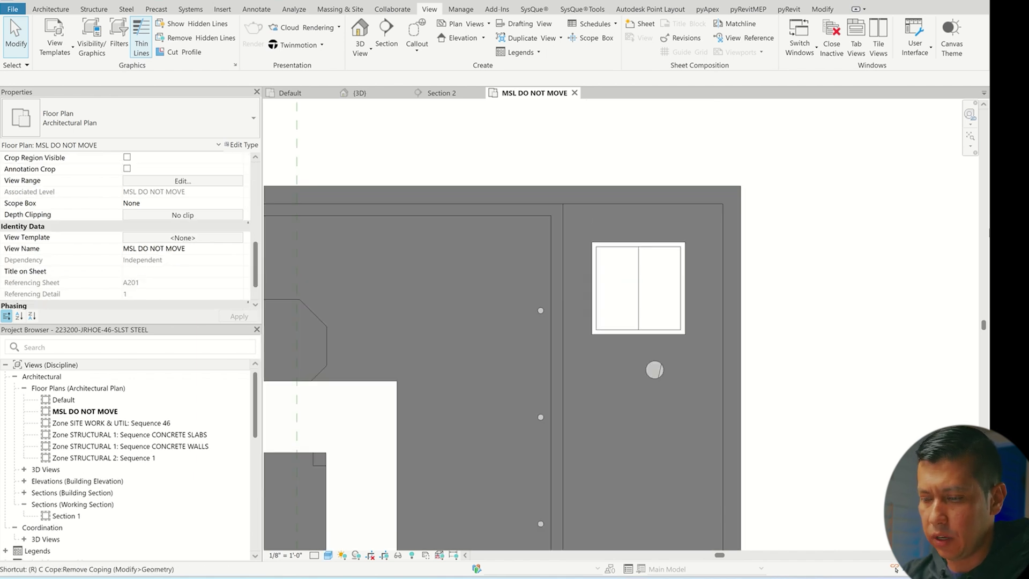
pyautogui.press('p')
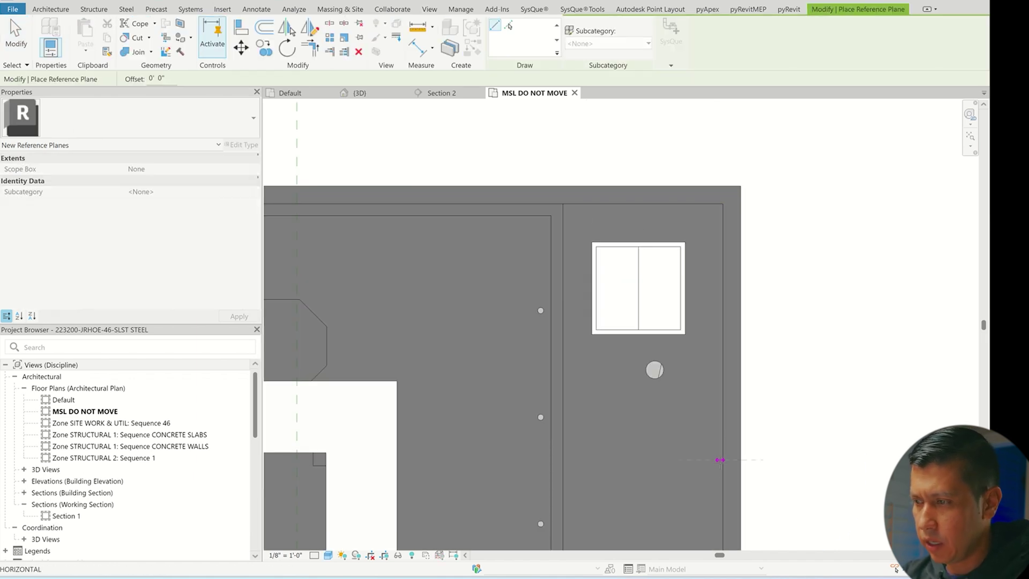
pyautogui.scroll(-3, 720, 460)
pyautogui.click(721, 469)
pyautogui.click(721, 118)
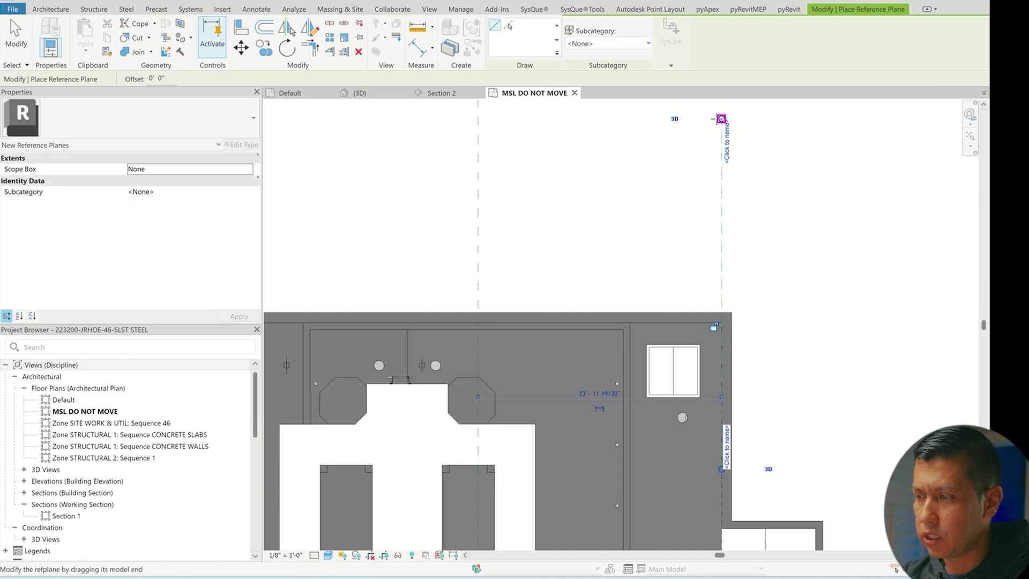
pyautogui.scroll(-2, 723, 134)
pyautogui.press('Escape')
pyautogui.press('Escape')
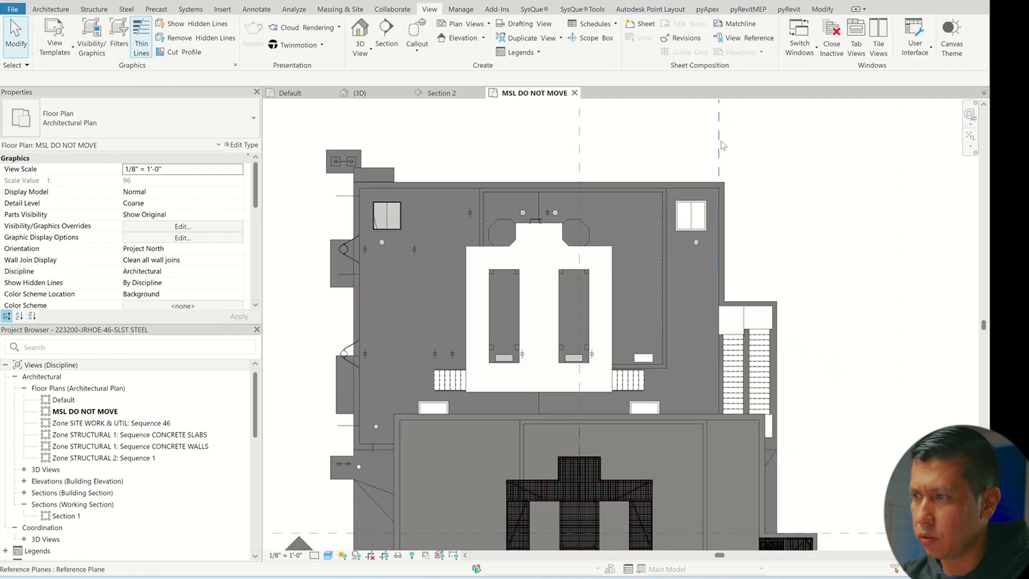
# Extend the lower end of the new vertical reference plane down past the IFC model's walls.
pyautogui.click(720, 145)
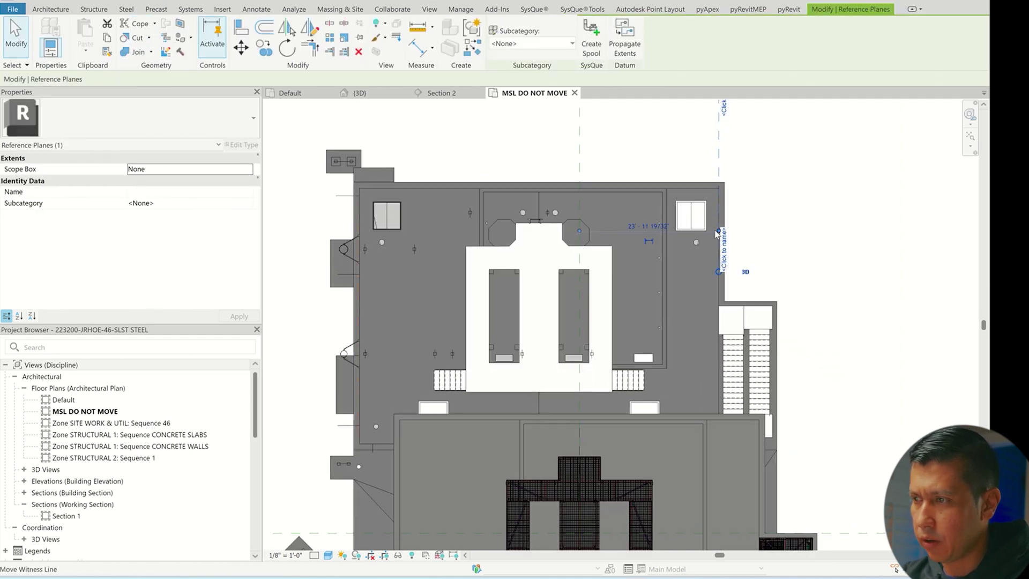
pyautogui.scroll(2, 719, 236)
pyautogui.moveTo(691, 370); pyautogui.dragTo(694, 454)
pyautogui.scroll(-3, 694, 391)
pyautogui.moveTo(684, 503); pyautogui.dragTo(691, 535)
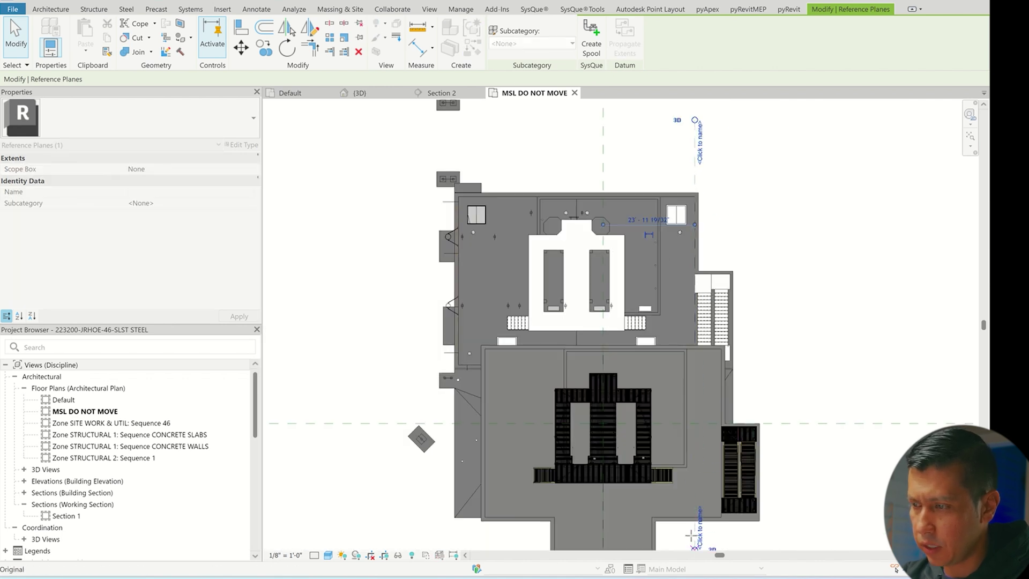
pyautogui.press('Escape')
pyautogui.scroll(-3, 589, 322)
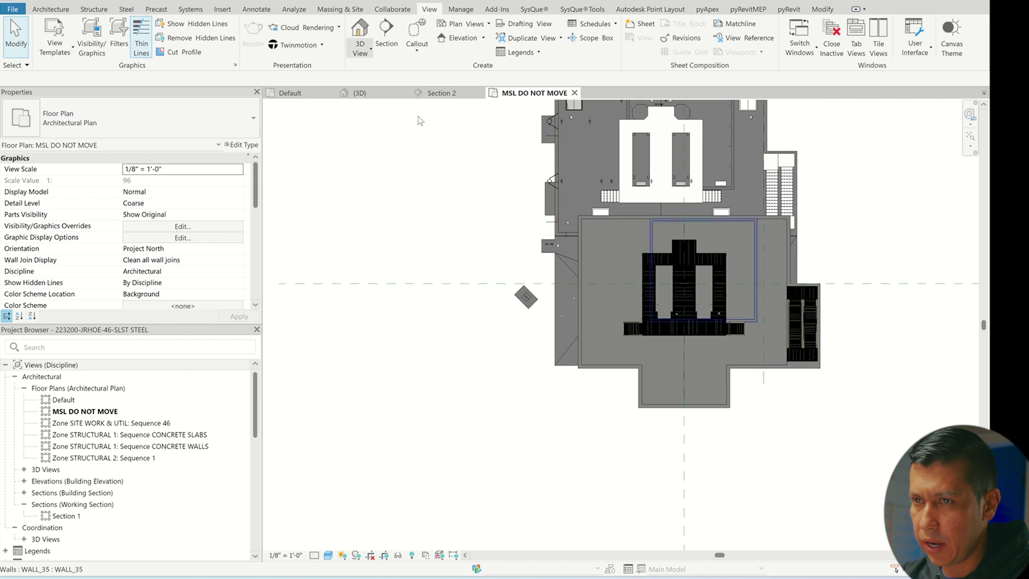
# Select the whole IFC model in 3D and move it horizontally in the MSL DO NOT MOVE plan, bringing its inner wall corner onto the reference plane.
pyautogui.click(360, 93)
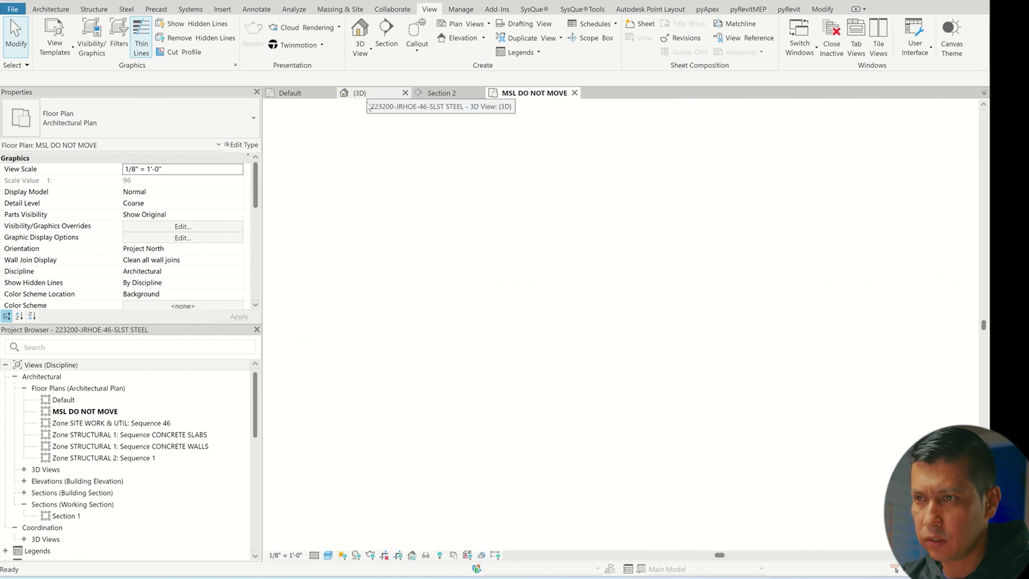
pyautogui.scroll(-10, 670, 284)
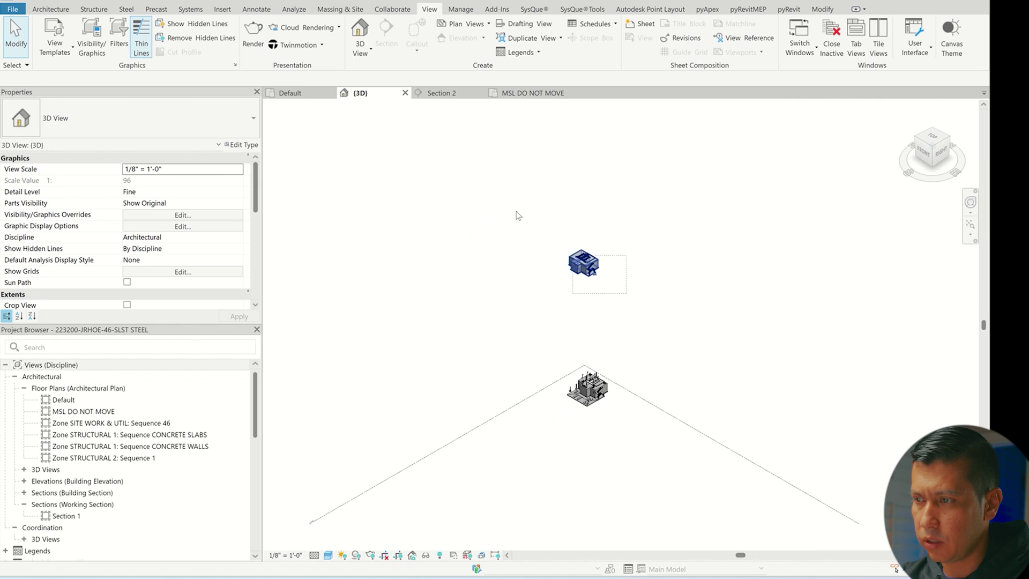
pyautogui.moveTo(524, 194); pyautogui.dragTo(519, 192)
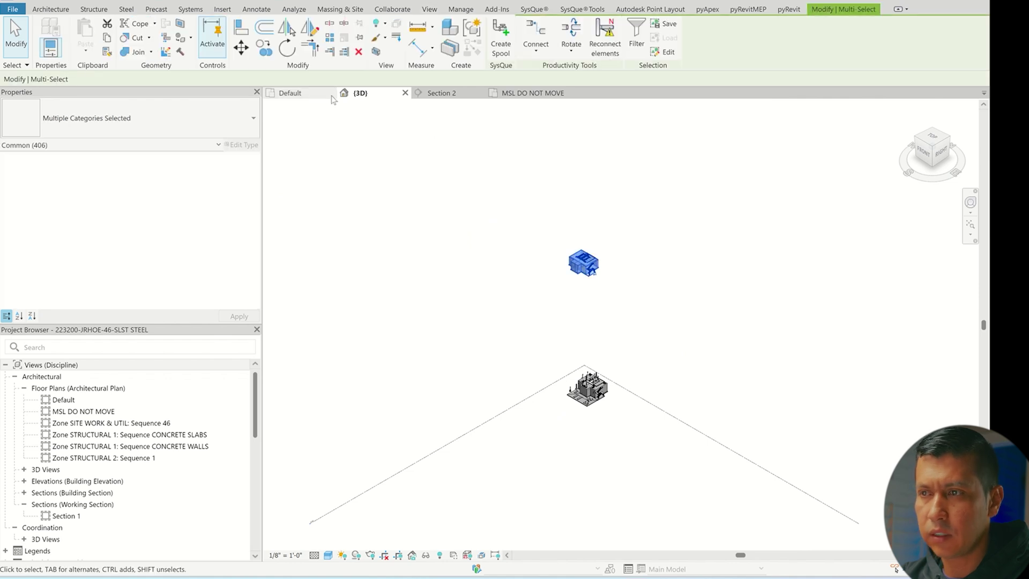
pyautogui.click(533, 93)
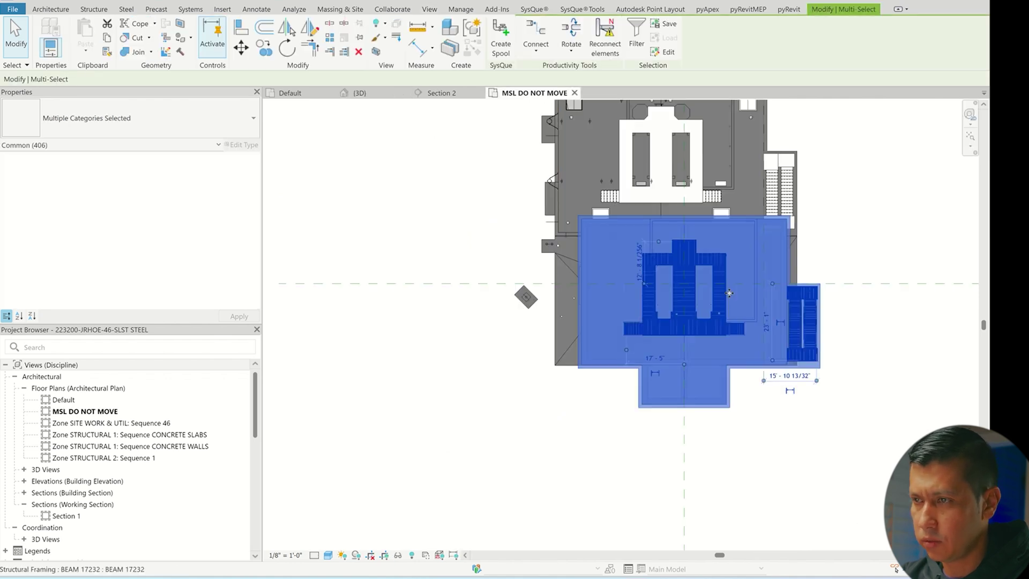
pyautogui.scroll(5, 815, 204)
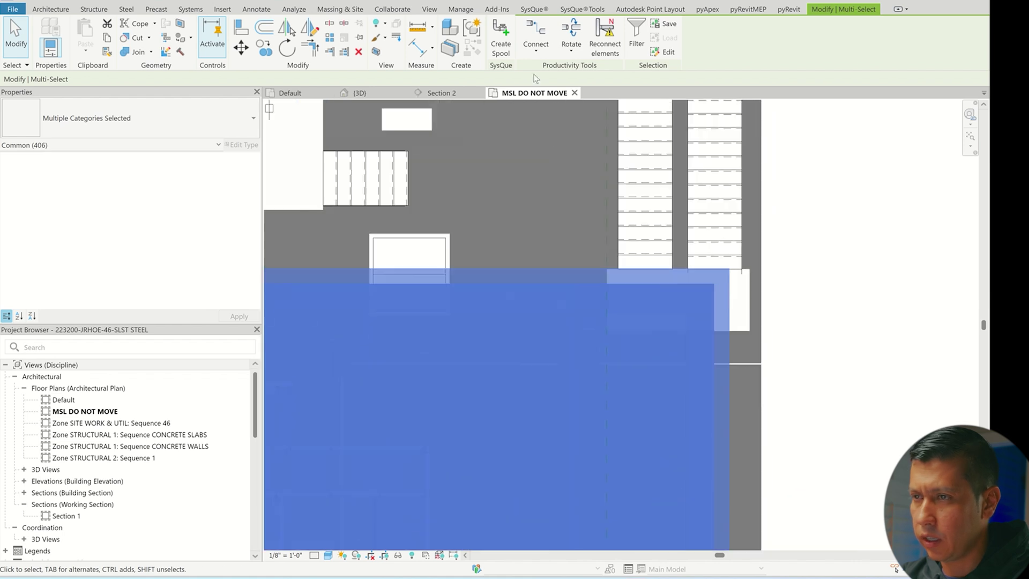
pyautogui.click(241, 48)
pyautogui.scroll(3, 717, 291)
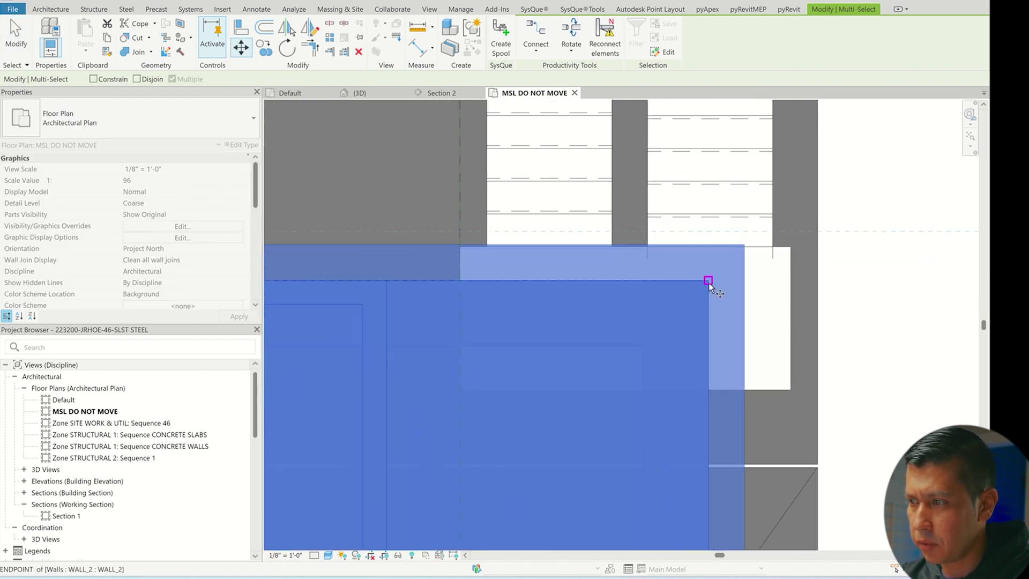
pyautogui.click(708, 281)
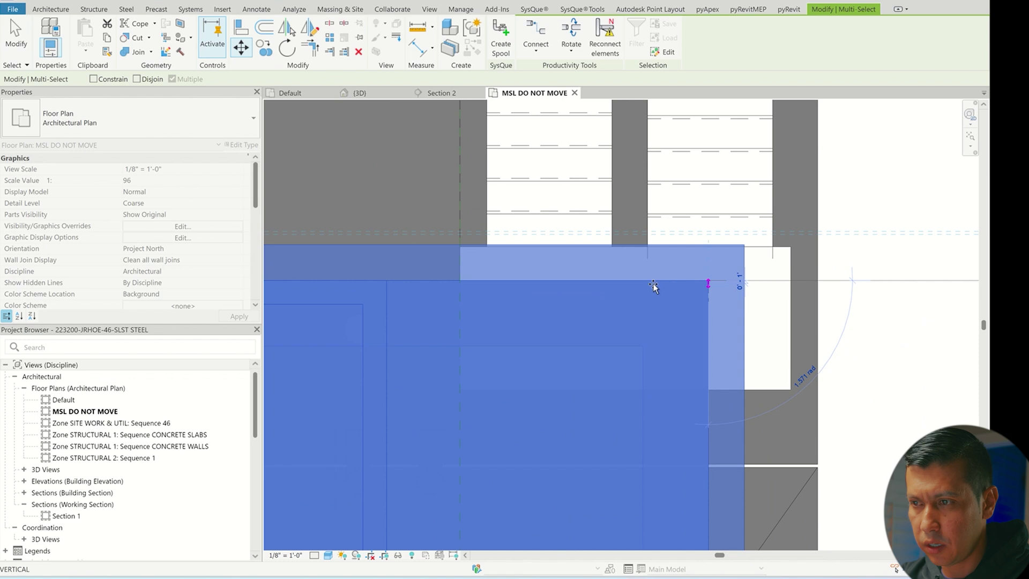
pyautogui.click(460, 281)
# Move the selected IFC model vertically in plan from its outer slab corner to the matching upper corner of the linked structural model.
pyautogui.scroll(-3, 655, 294)
pyautogui.scroll(-2, 852, 302)
pyautogui.scroll(-2, 900, 293)
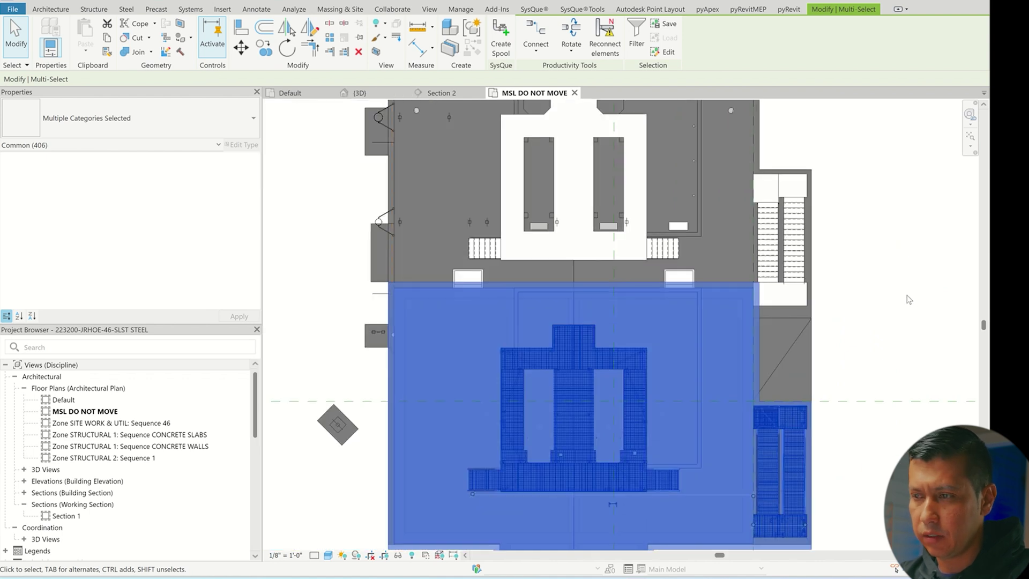
pyautogui.scroll(-3, 646, 383)
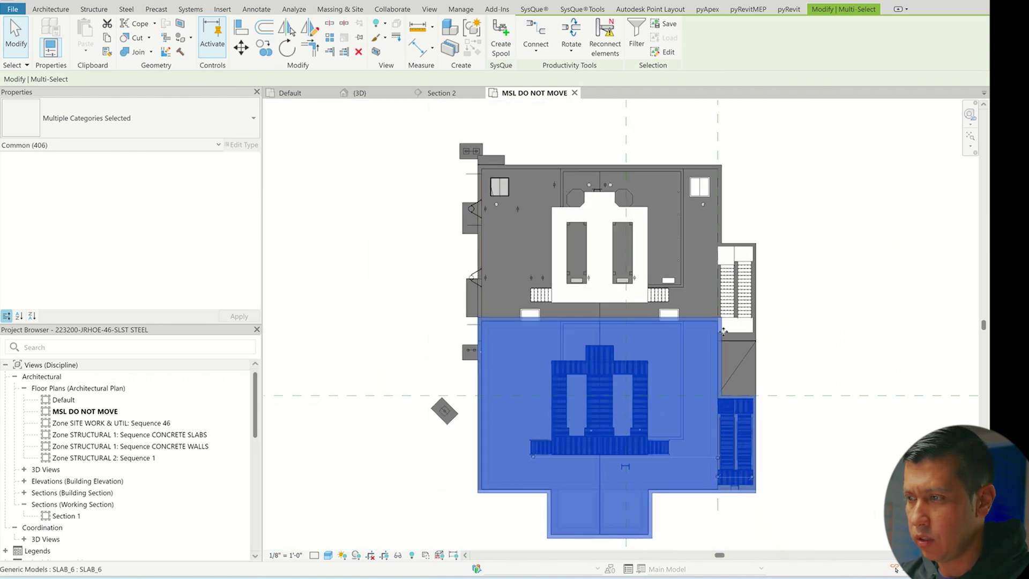
pyautogui.click(241, 47)
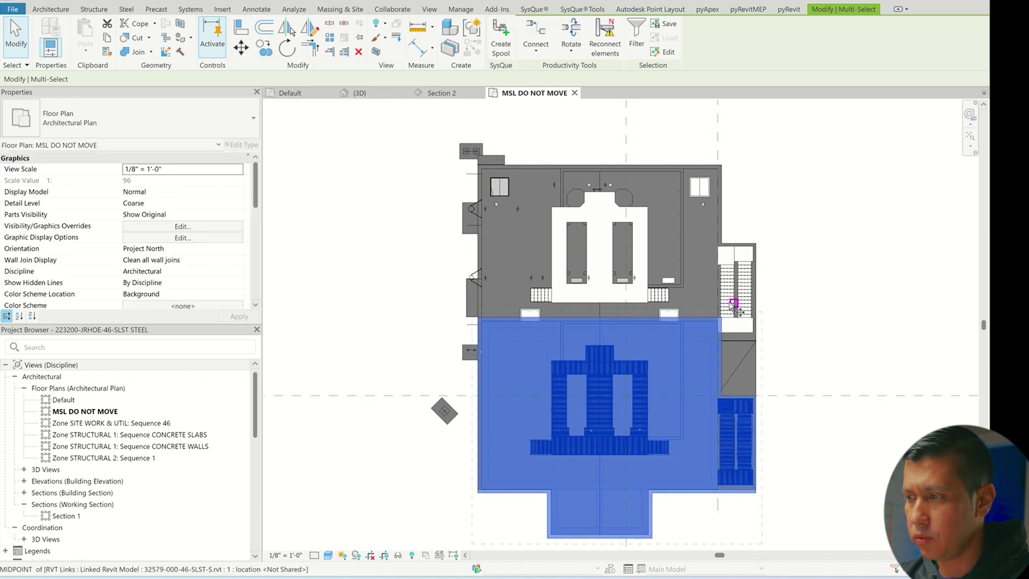
pyautogui.scroll(5, 718, 327)
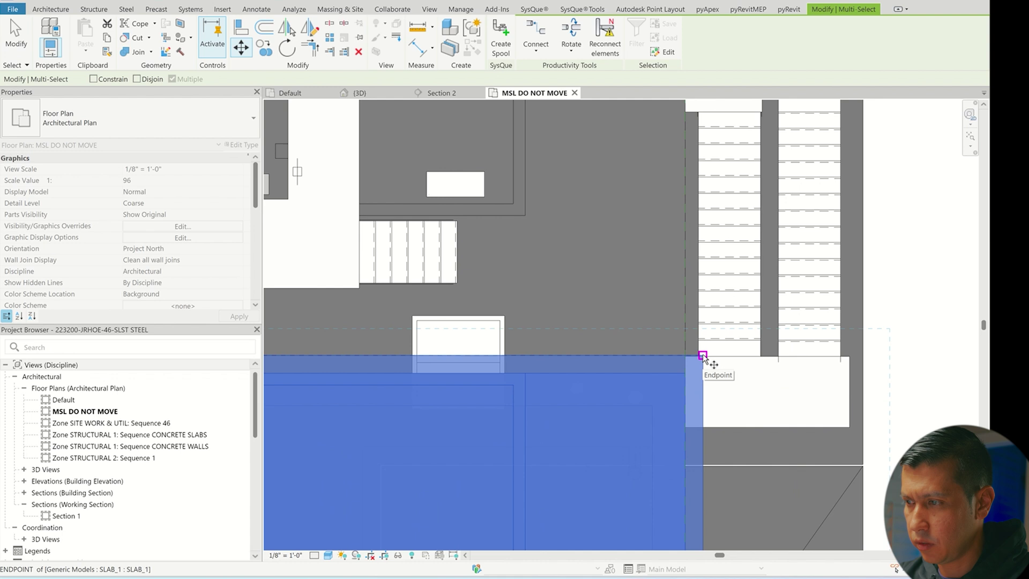
pyautogui.click(702, 356)
pyautogui.scroll(-3, 702, 355)
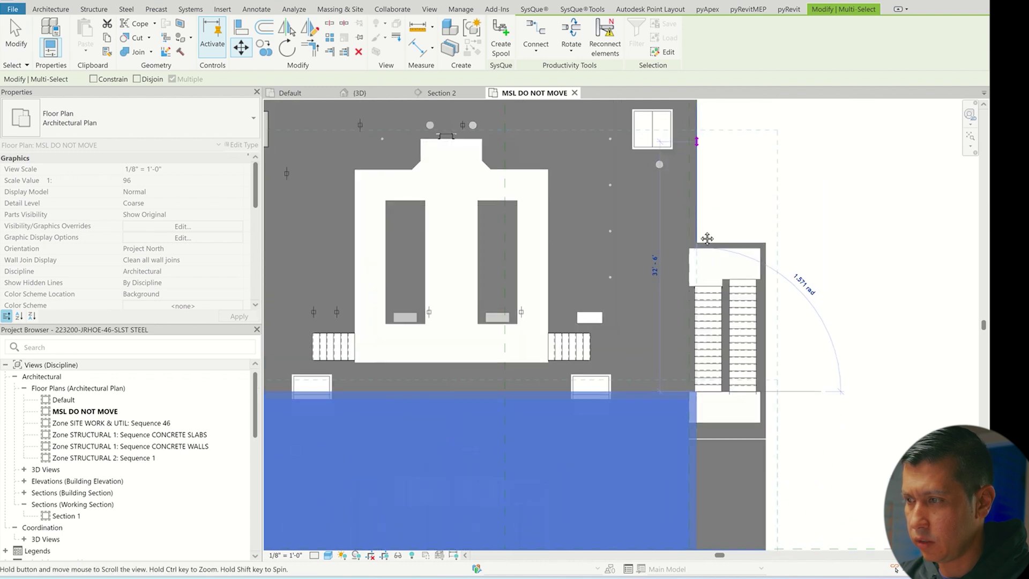
pyautogui.scroll(1, 703, 214)
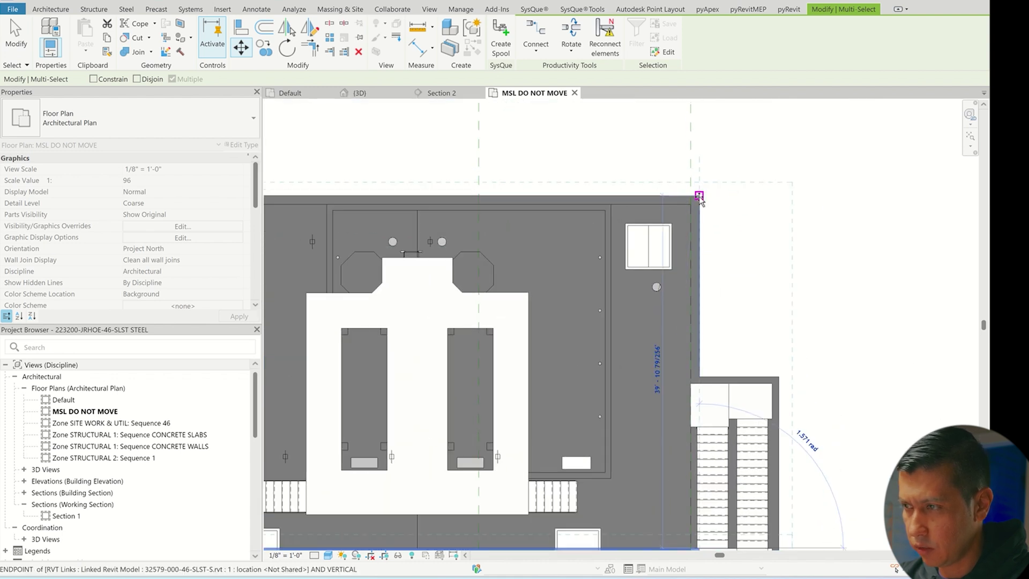
pyautogui.click(753, 191)
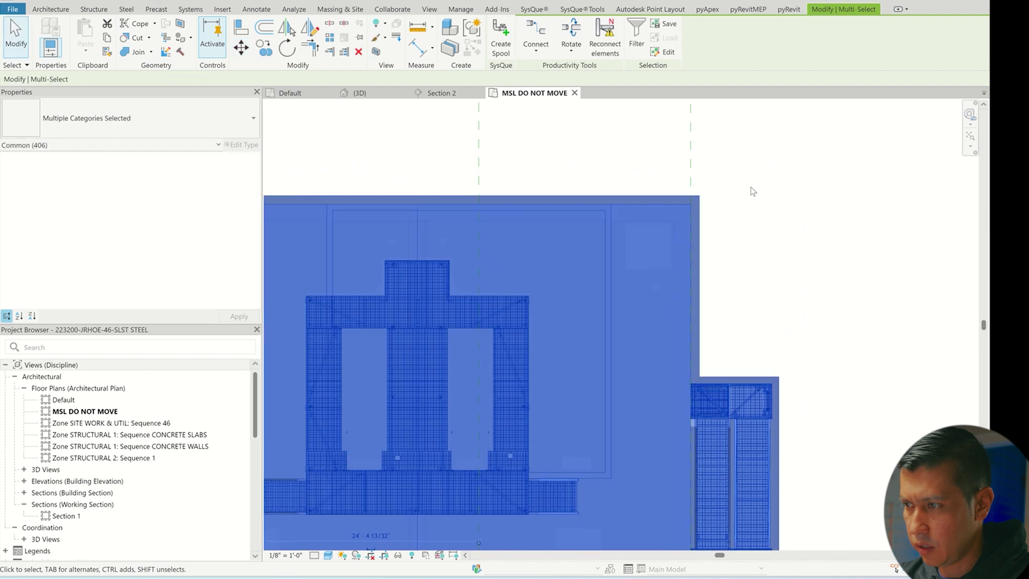
# Check in plan how the moved IFC model lines up with the linked model around the stair tower, and clear the selection.
pyautogui.scroll(-3, 745, 192)
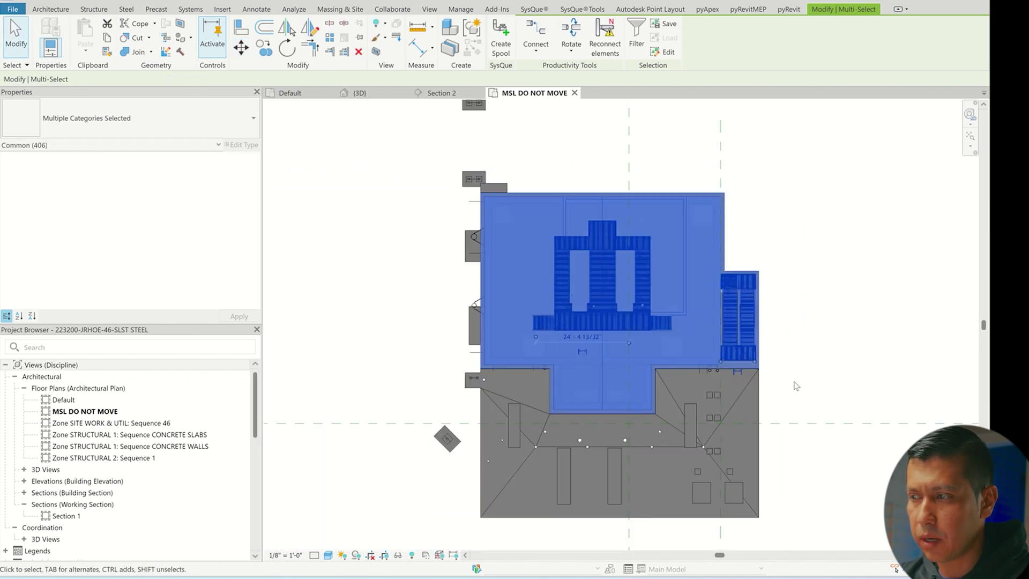
pyautogui.scroll(2, 785, 363)
pyautogui.scroll(1, 735, 191)
pyautogui.scroll(2, 719, 404)
pyautogui.scroll(1, 733, 440)
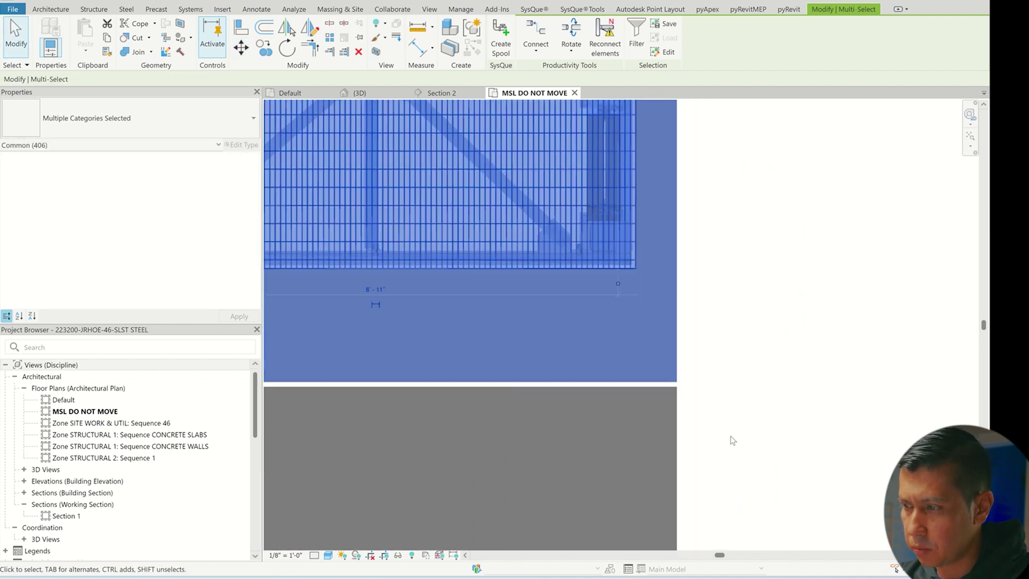
pyautogui.scroll(-4, 737, 400)
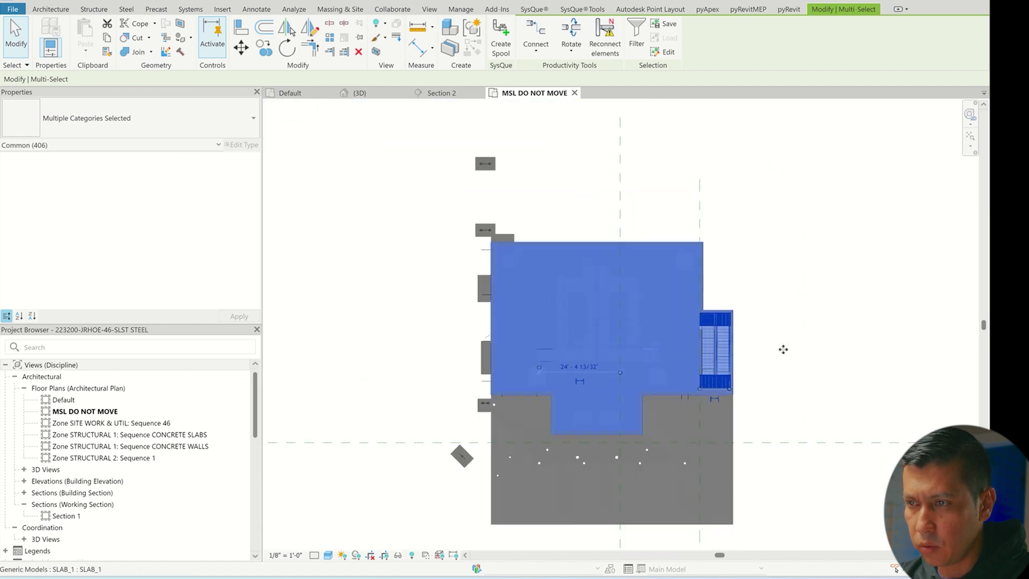
pyautogui.click(838, 238)
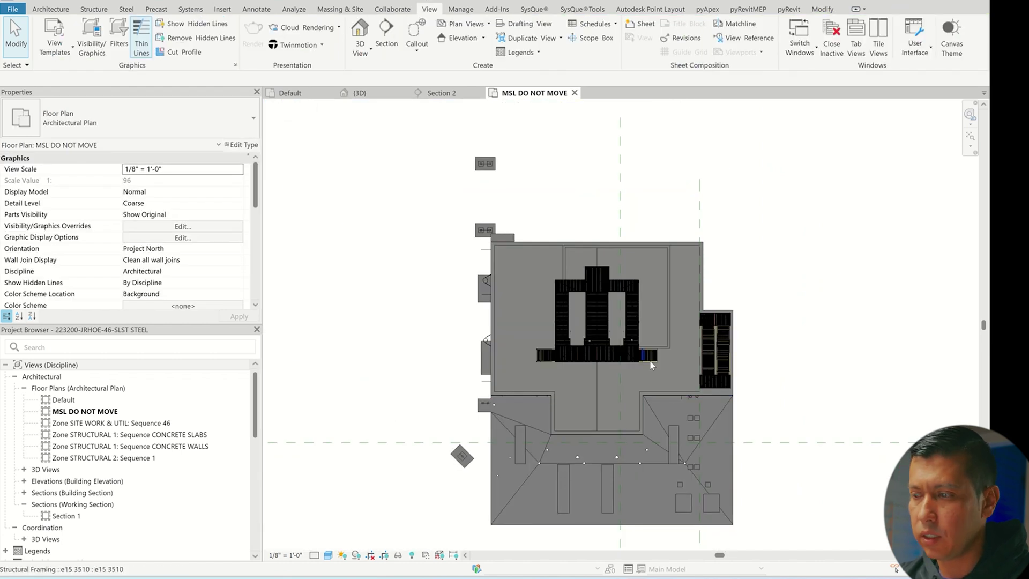
# Shorten the view depth of Section 2 to the vertical reference plane through the middle of the building.
pyautogui.scroll(-2, 624, 216)
pyautogui.click(827, 277)
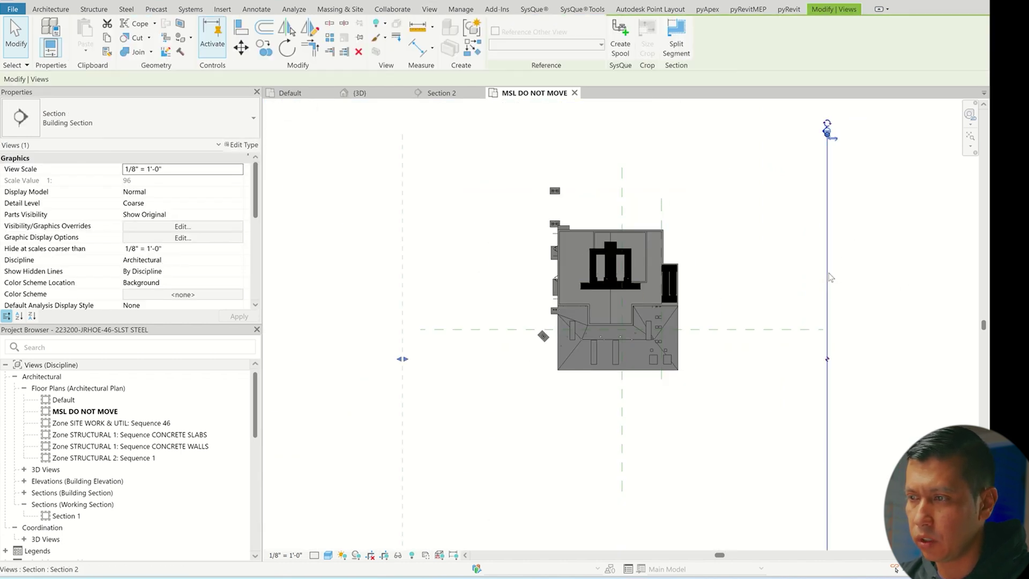
pyautogui.moveTo(402, 359); pyautogui.dragTo(621, 334)
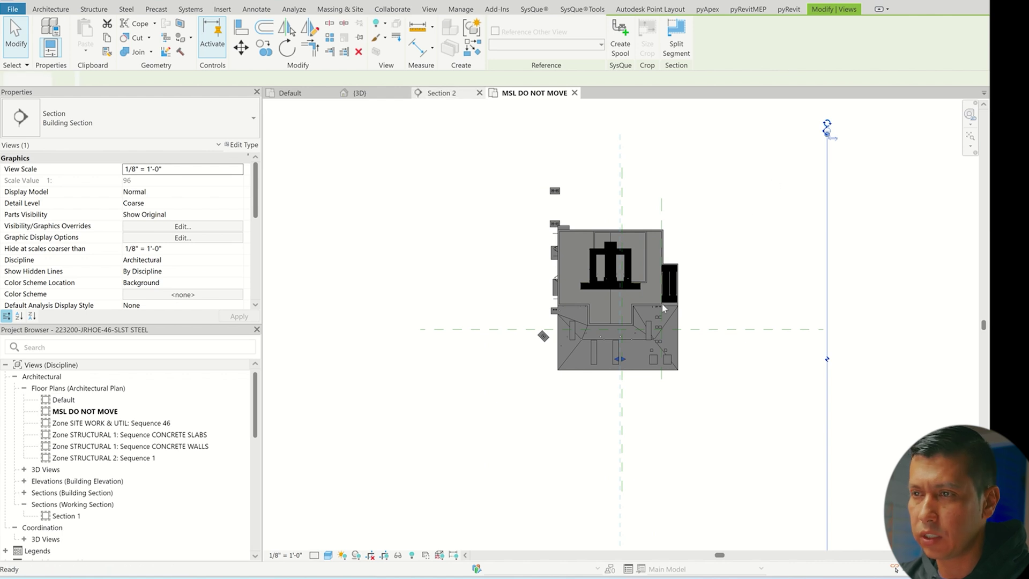
# Examine the upper model's stair and roof steel in Section 2, comparing it with the 3D view.
pyautogui.click(443, 97)
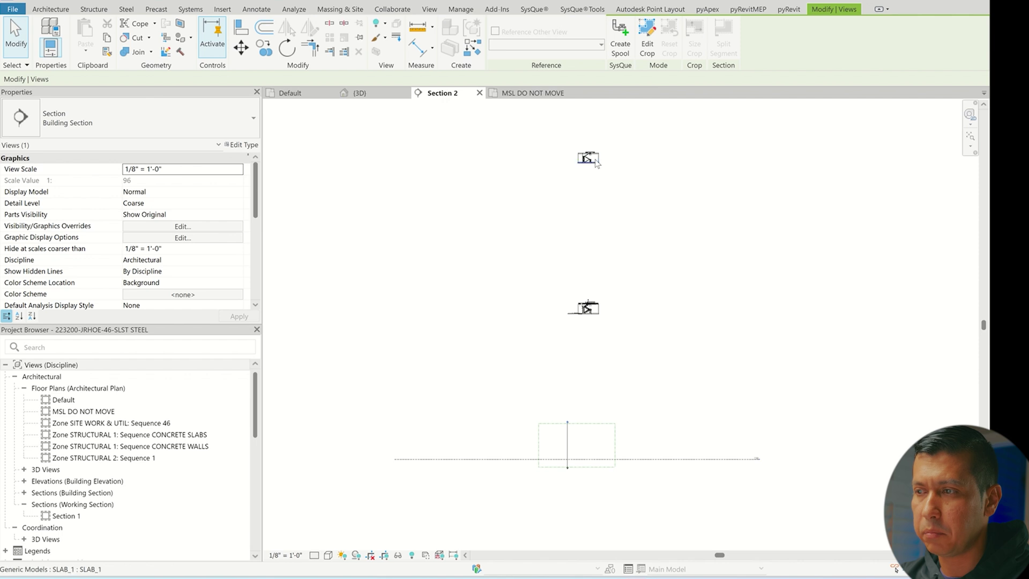
pyautogui.scroll(10, 600, 155)
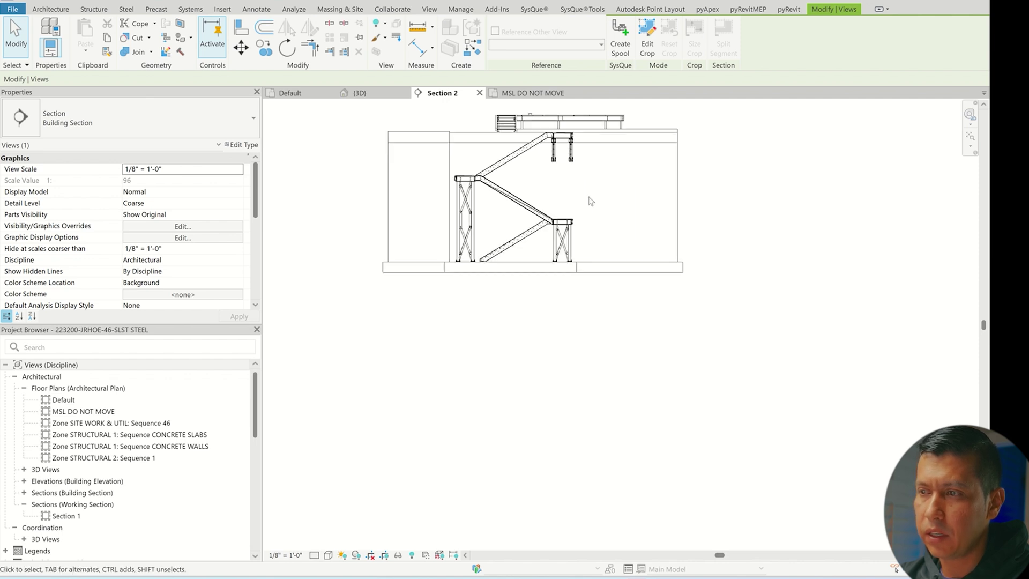
pyautogui.moveTo(578, 183); pyautogui.dragTo(586, 248, button='middle')
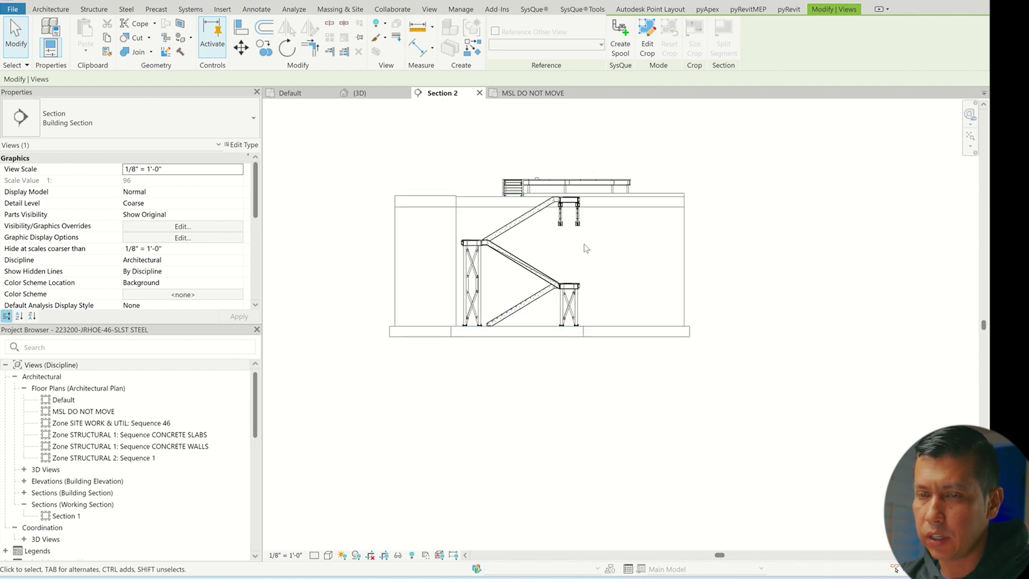
pyautogui.click(702, 236)
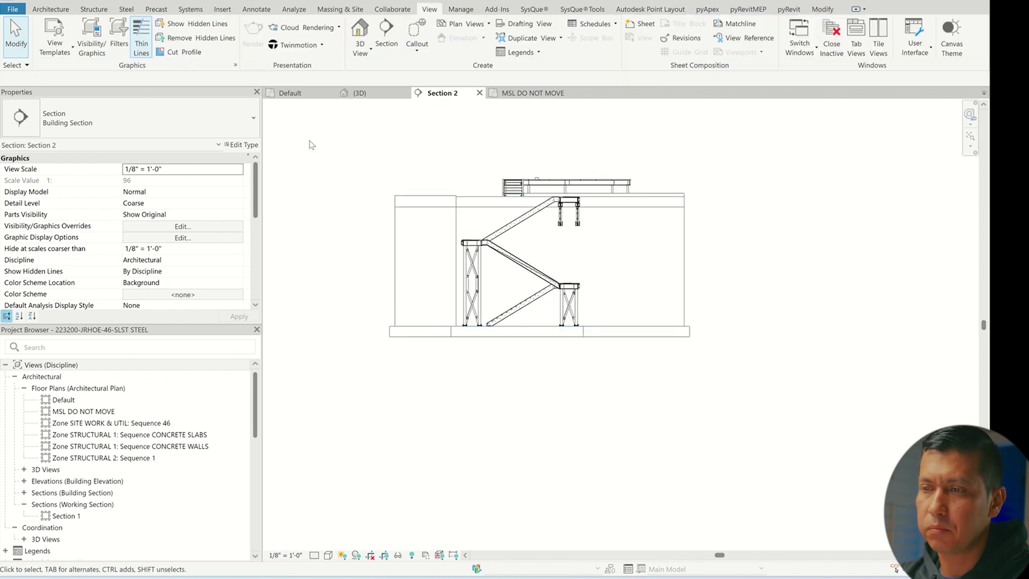
pyautogui.click(358, 93)
pyautogui.scroll(6, 602, 263)
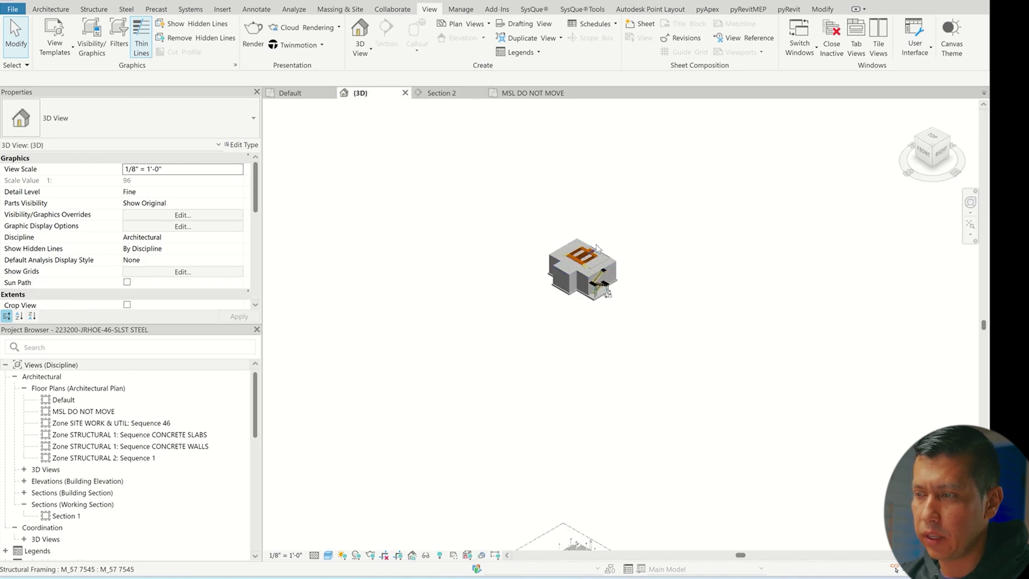
pyautogui.click(448, 95)
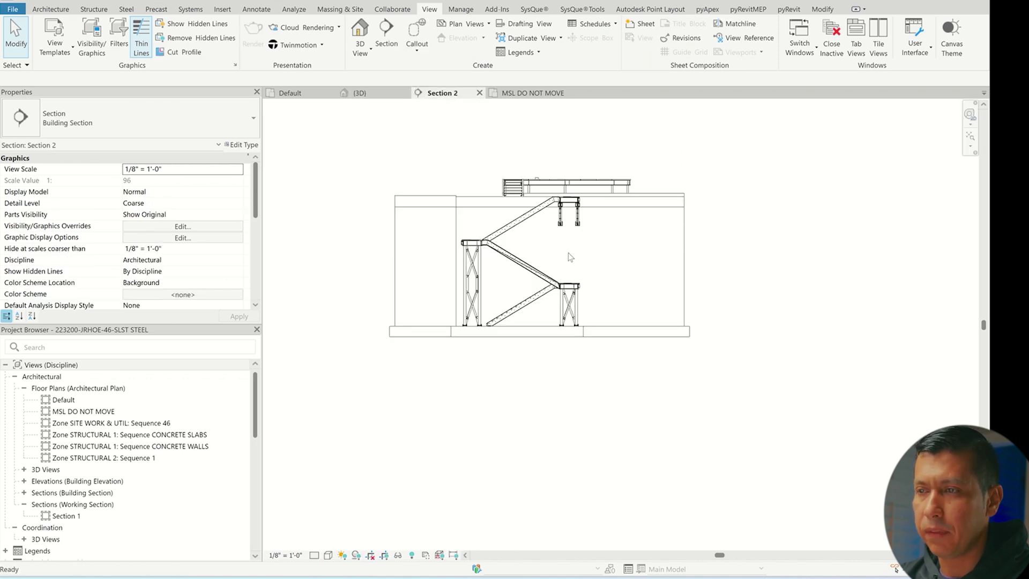
pyautogui.scroll(2, 693, 164)
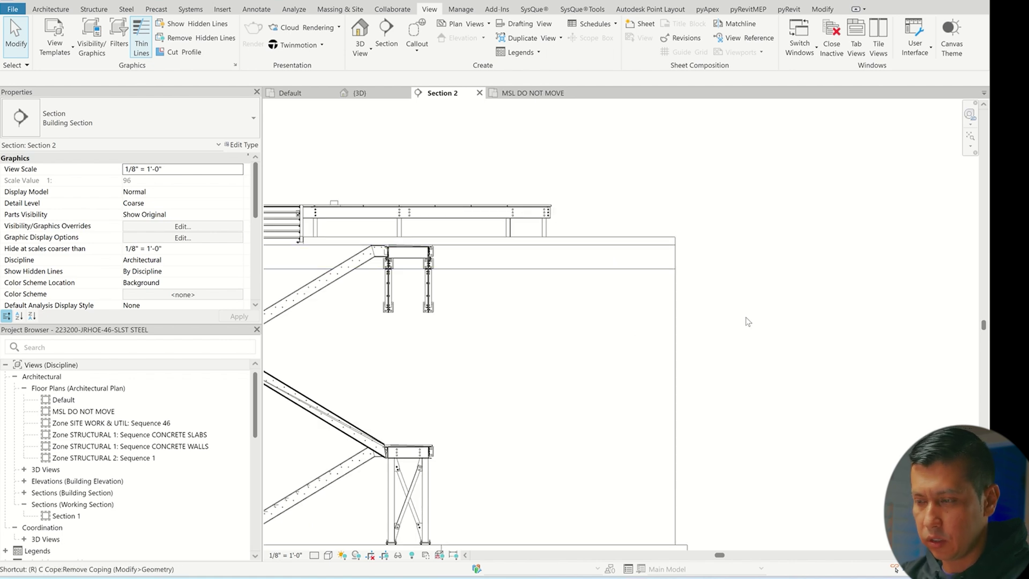
# Place a vertical reference plane along the upper model's outer wall face in Section 2 and dimension it to the end of the roof platform steel.
pyautogui.press('p')
pyautogui.scroll(-3, 741, 214)
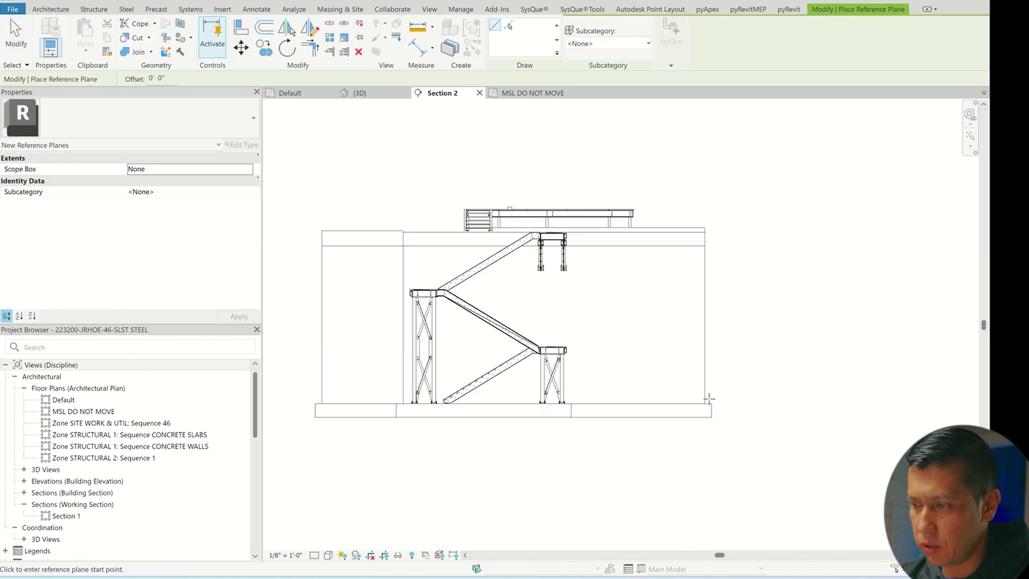
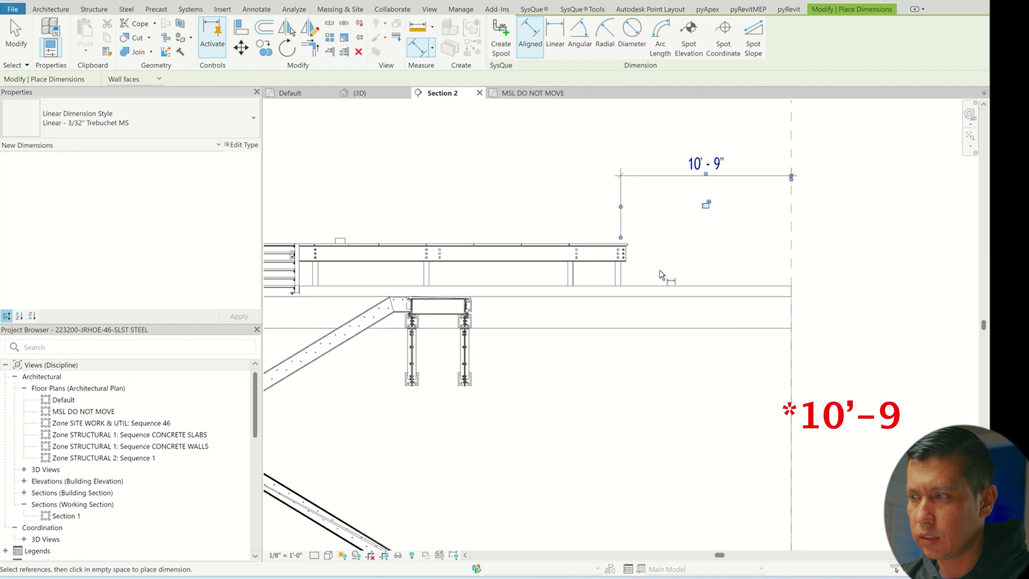
pyautogui.press('Escape')
pyautogui.scroll(-3, 793, 336)
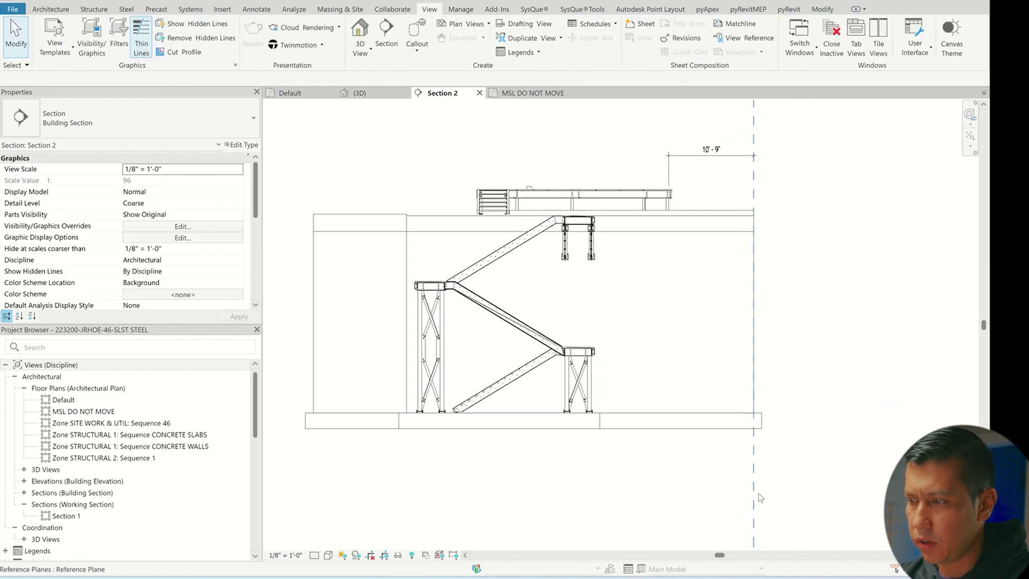
# Draw a second vertical reference plane along the outer edge of the upper model's foundation slab.
pyautogui.scroll(3, 774, 411)
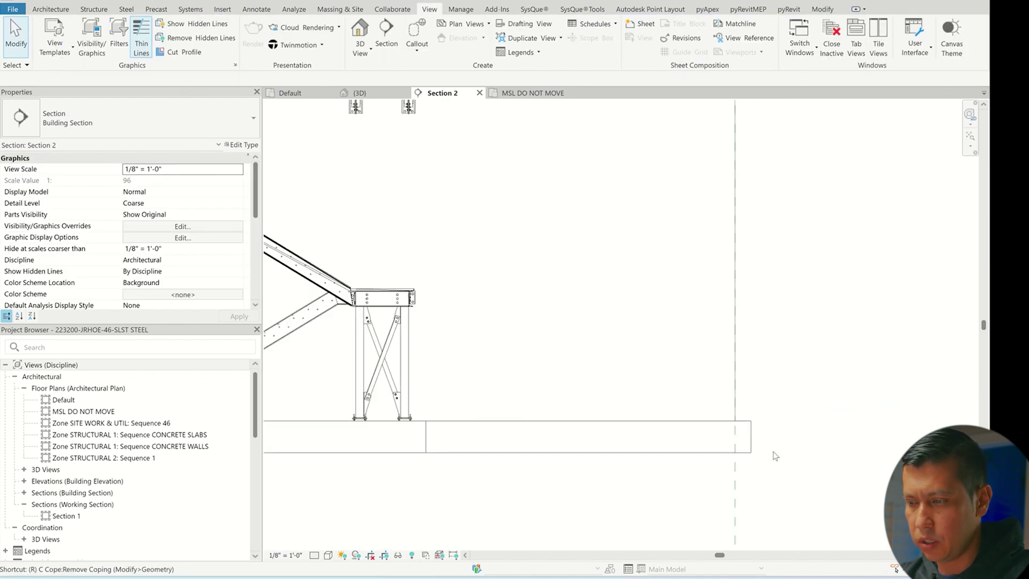
pyautogui.press('r')
pyautogui.press('p')
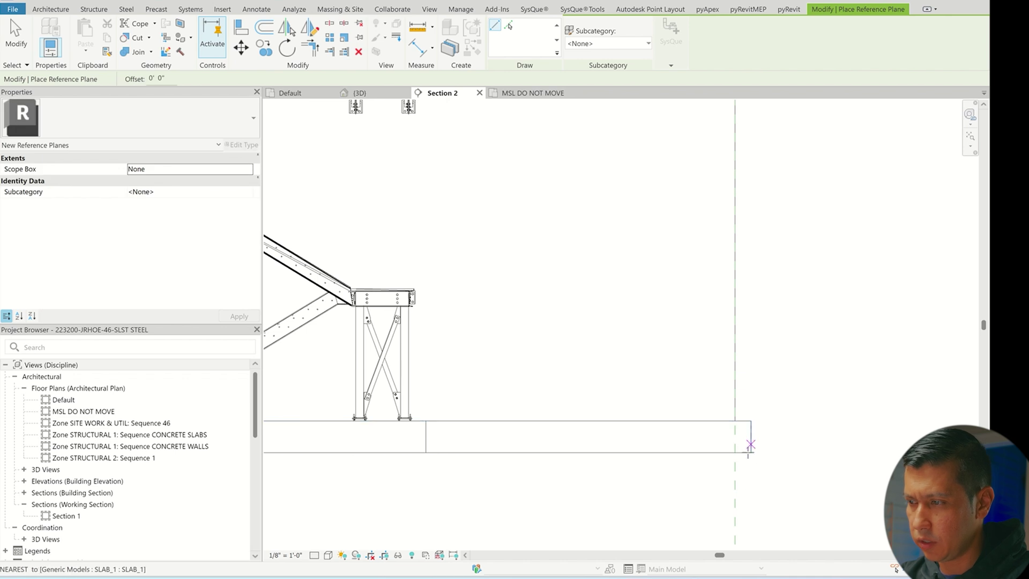
pyautogui.press('Escape')
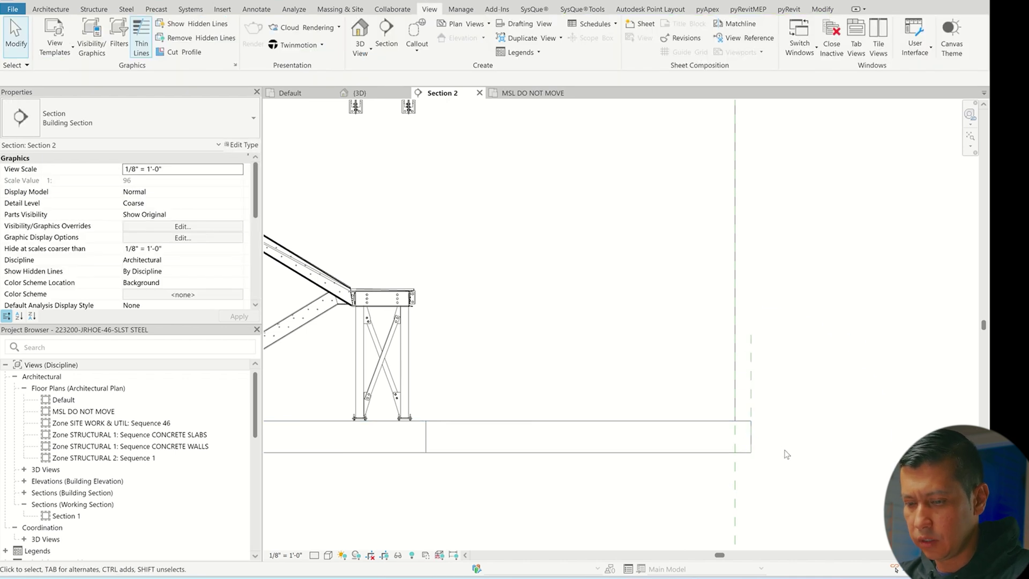
# Dimension the distance from the slab-edge reference plane to the outer edge of the lower stair landing.
pyautogui.press('d')
pyautogui.press('i')
pyautogui.click(751, 389)
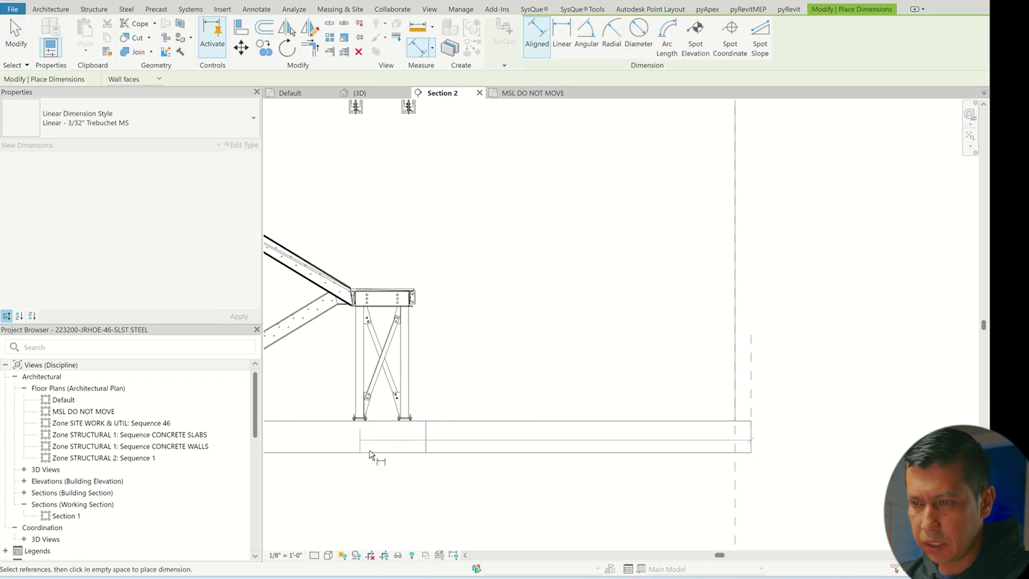
pyautogui.scroll(5, 458, 308)
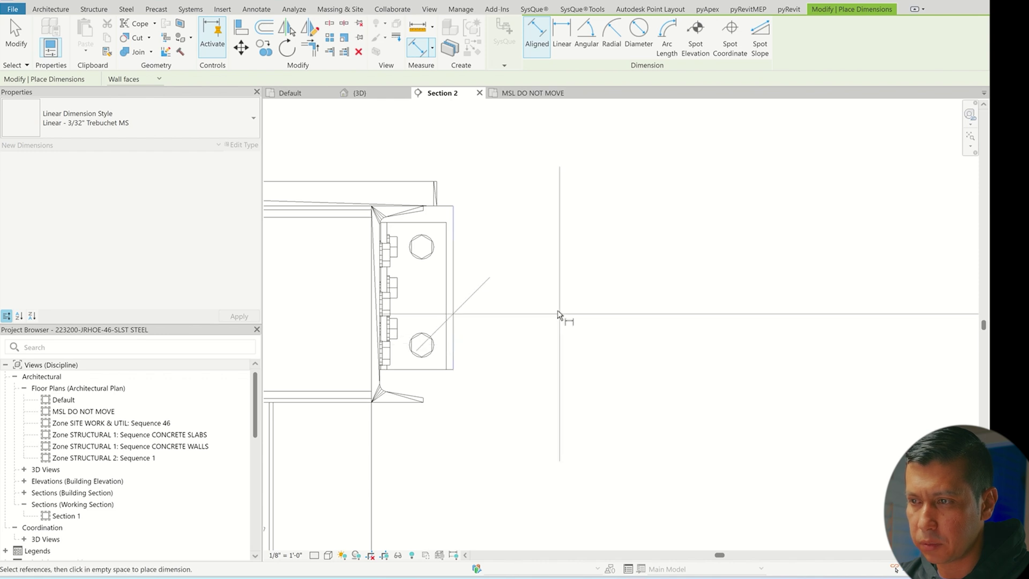
pyautogui.scroll(2, 493, 278)
pyautogui.click(493, 277)
pyautogui.scroll(-4, 580, 395)
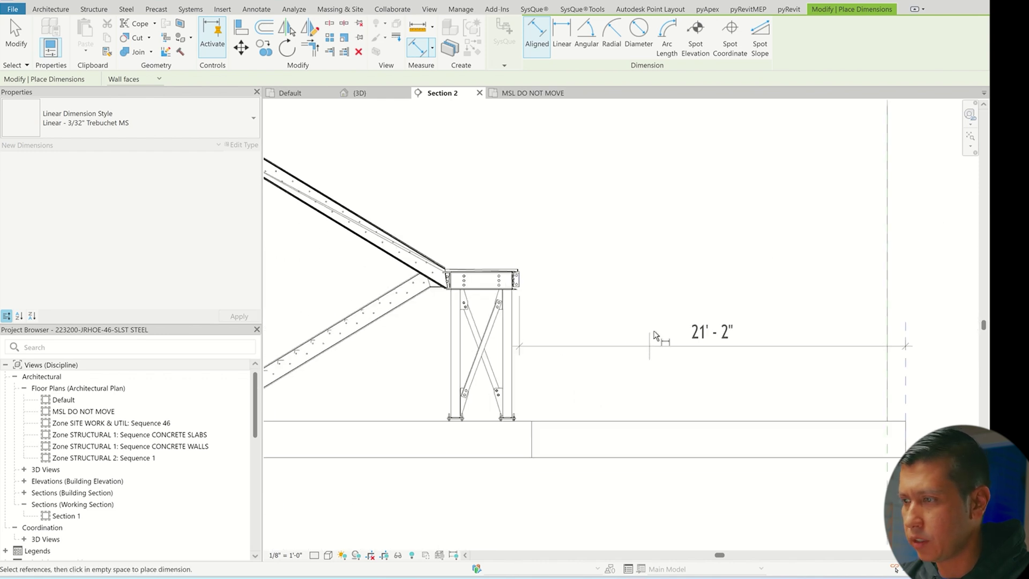
pyautogui.click(652, 338)
# Dimension the gap between the foundation slab's top and the underside of the stair tower's column base plate.
pyautogui.scroll(6, 563, 434)
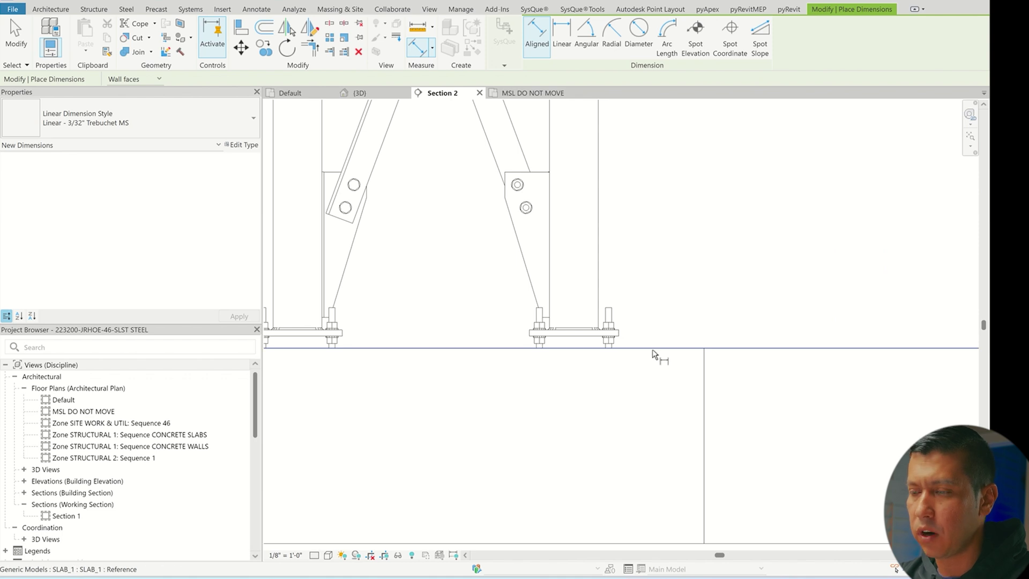
pyautogui.click(653, 352)
pyautogui.scroll(3, 577, 355)
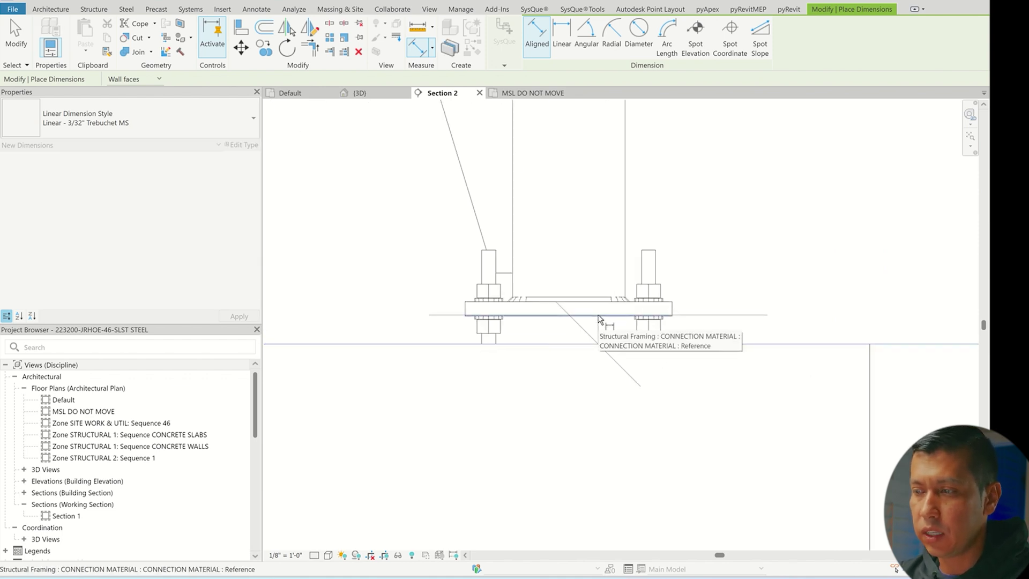
pyautogui.scroll(2, 589, 322)
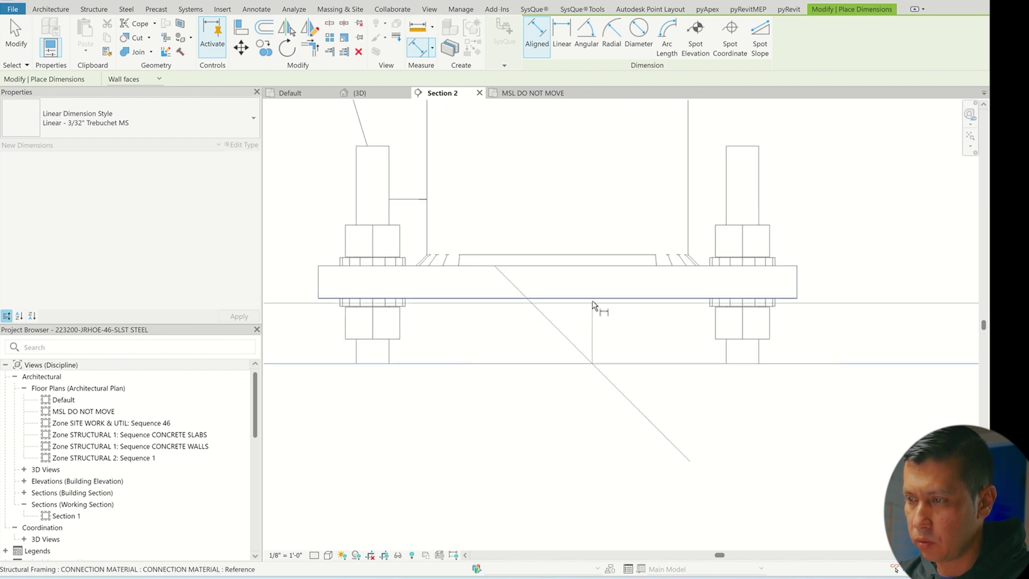
pyautogui.scroll(-2, 777, 324)
pyautogui.scroll(-3, 779, 326)
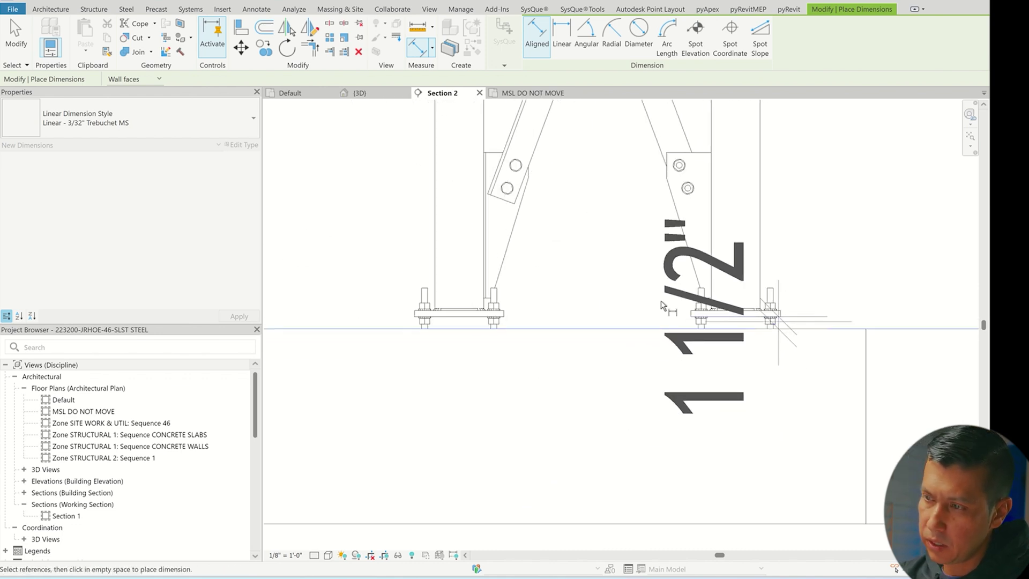
pyautogui.scroll(-3, 652, 324)
# Leave the dimension command at the upper landing and set Section 2's visual style to Wireframe.
pyautogui.scroll(3, 638, 443)
pyautogui.scroll(2, 417, 387)
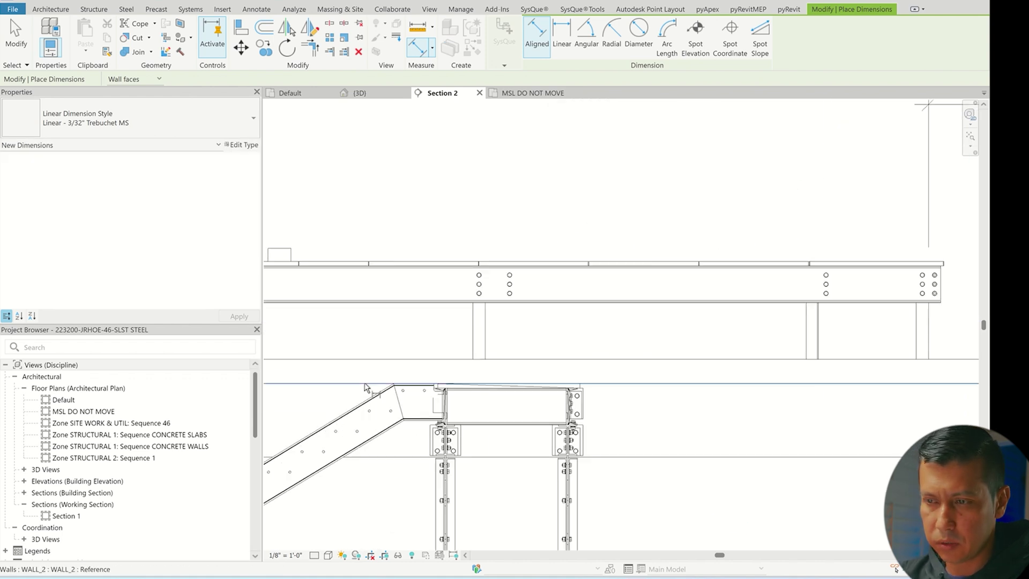
pyautogui.press('Escape')
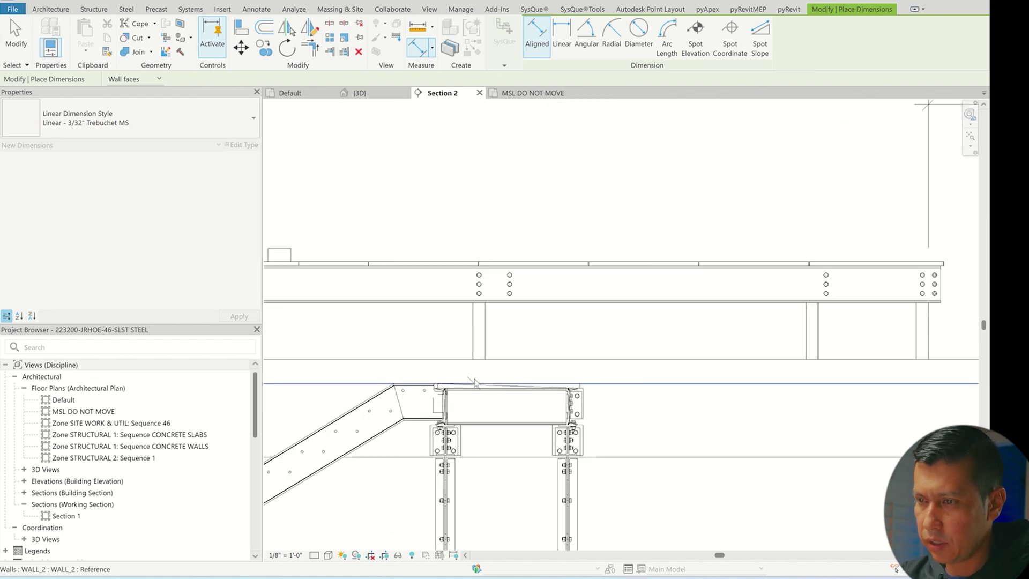
pyautogui.press('Escape')
pyautogui.click(328, 555)
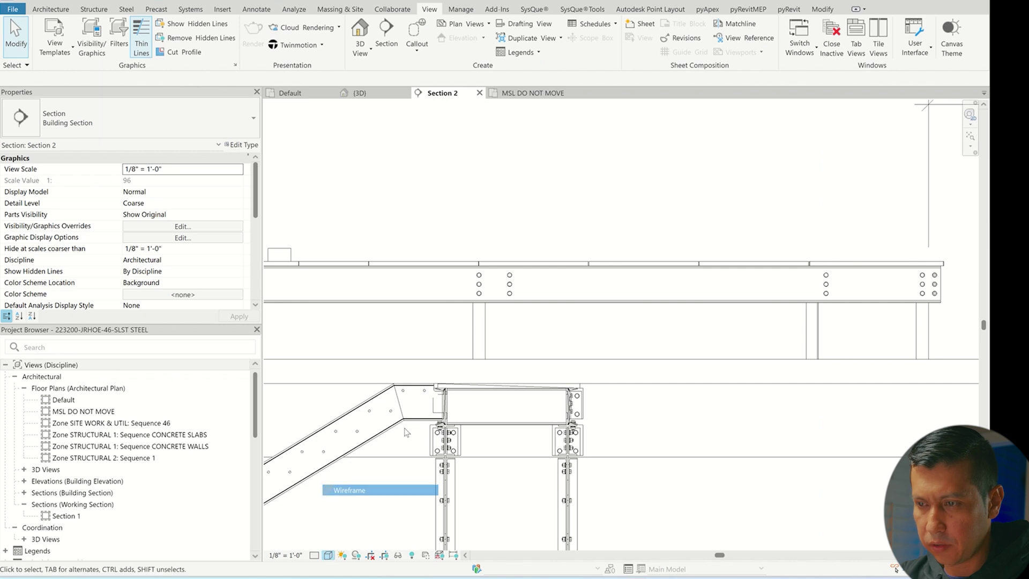
pyautogui.click(353, 488)
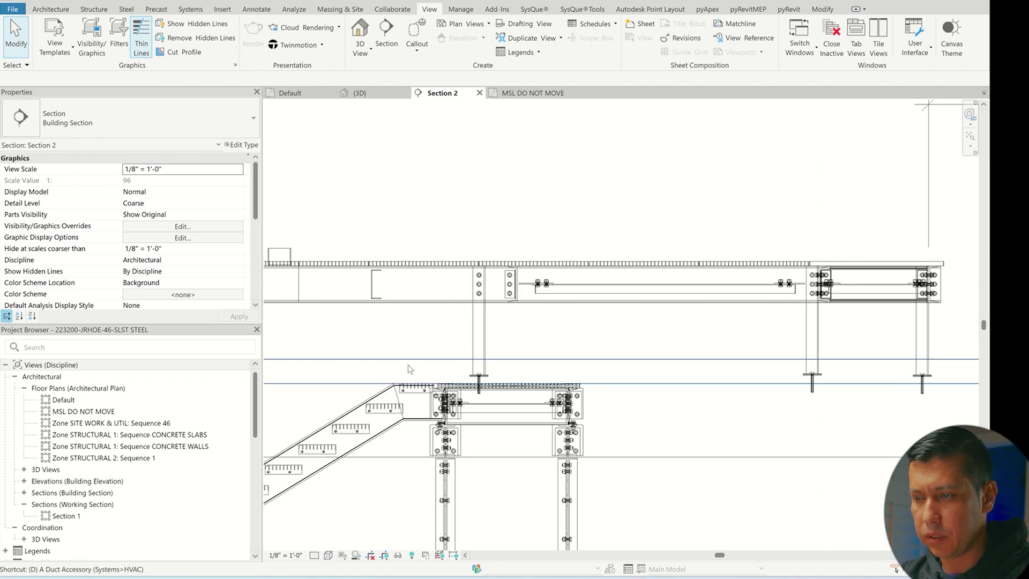
# Dimension the vertical distance from the top of WALL_2 to the underside of the roof platform post's base plate.
pyautogui.press('i')
pyautogui.scroll(3, 368, 387)
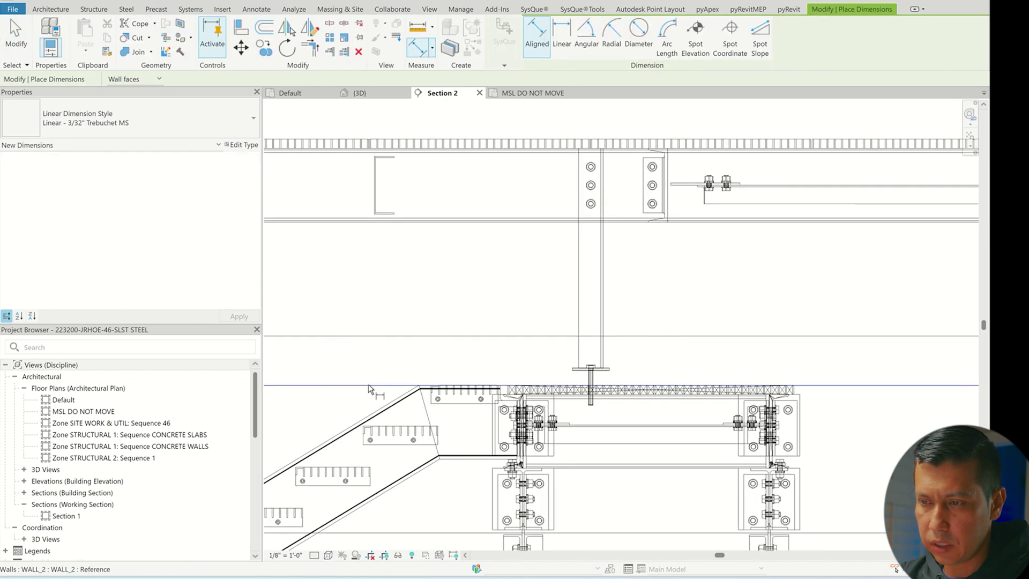
pyautogui.scroll(5, 593, 371)
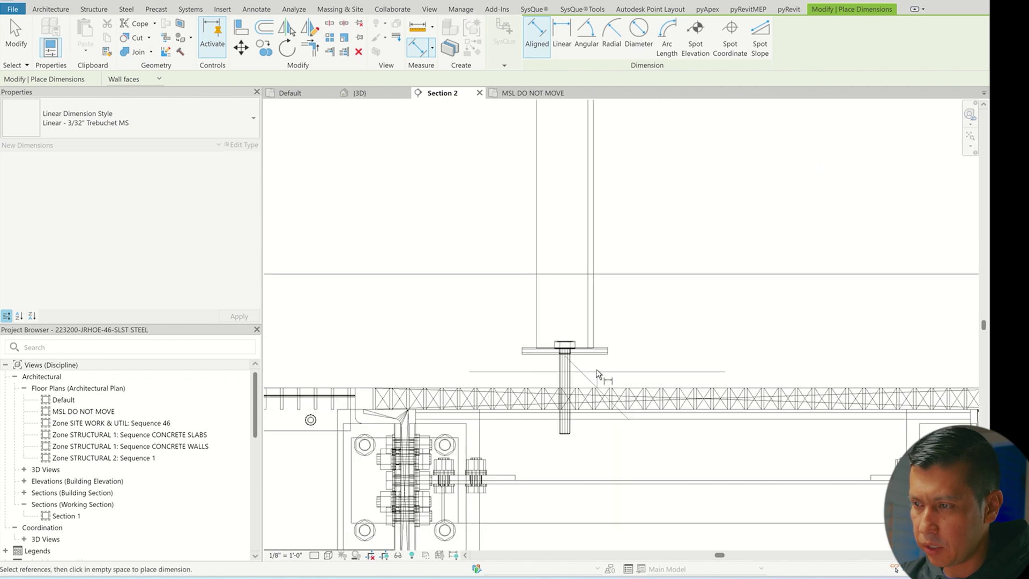
pyautogui.click(611, 336)
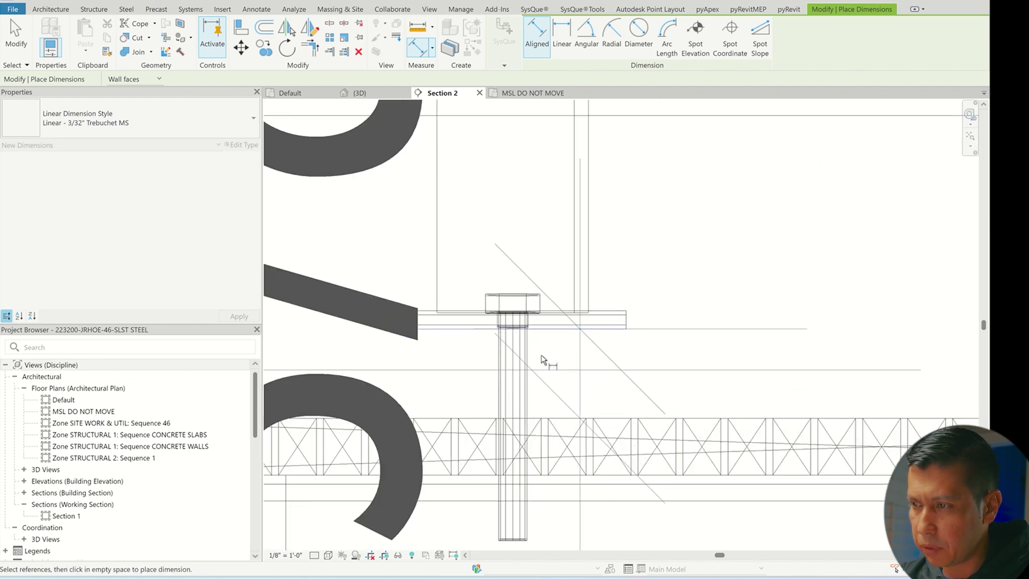
pyautogui.scroll(-3, 569, 362)
pyautogui.scroll(-4, 723, 355)
pyautogui.moveTo(498, 278); pyautogui.dragTo(463, 279, button='middle')
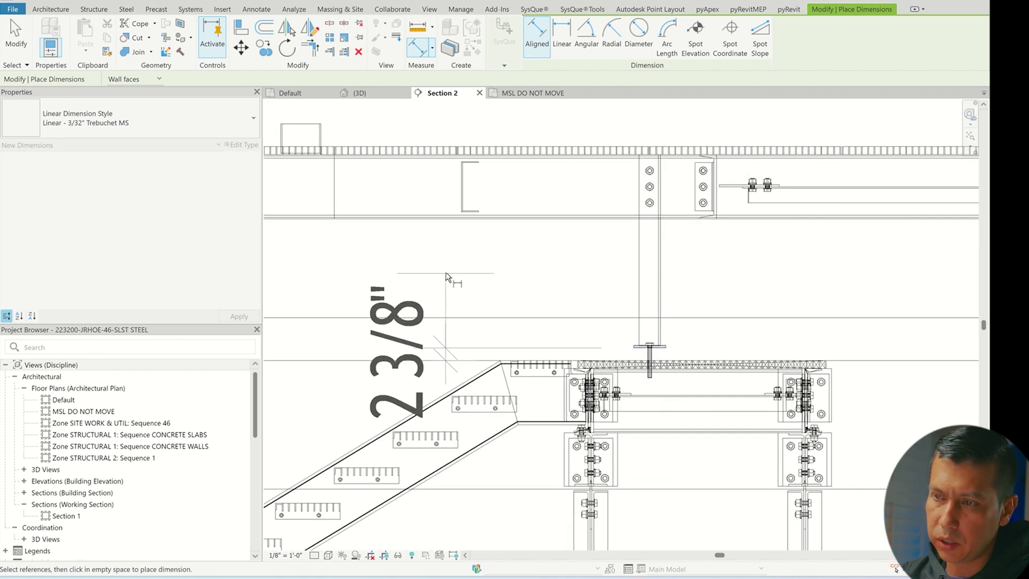
pyautogui.click(459, 266)
# End dimensioning and display Section 2 at Fine detail level with a shaded visual style.
pyautogui.scroll(-5, 499, 281)
pyautogui.scroll(-2, 690, 162)
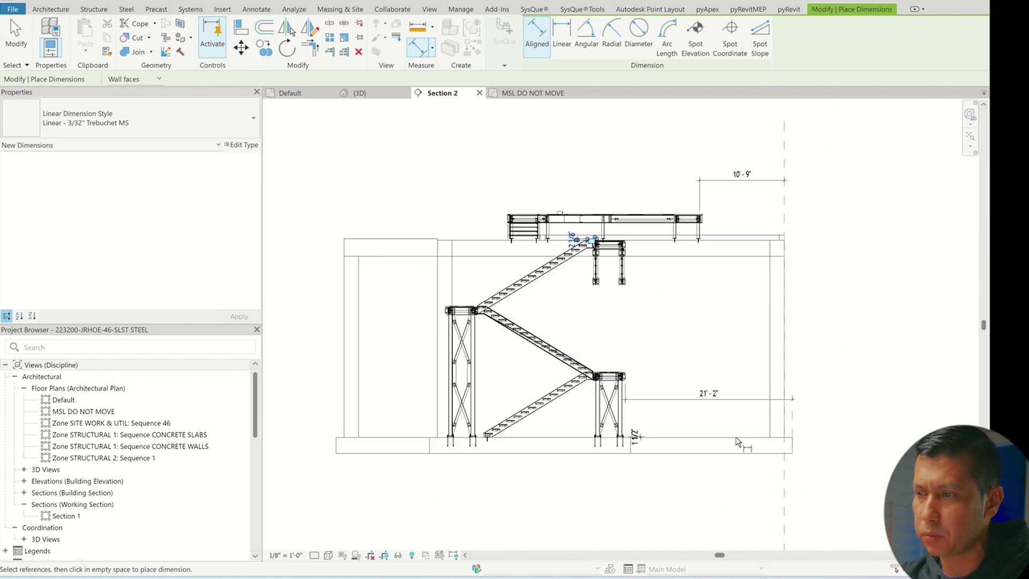
pyautogui.scroll(-3, 621, 153)
pyautogui.scroll(-1, 584, 170)
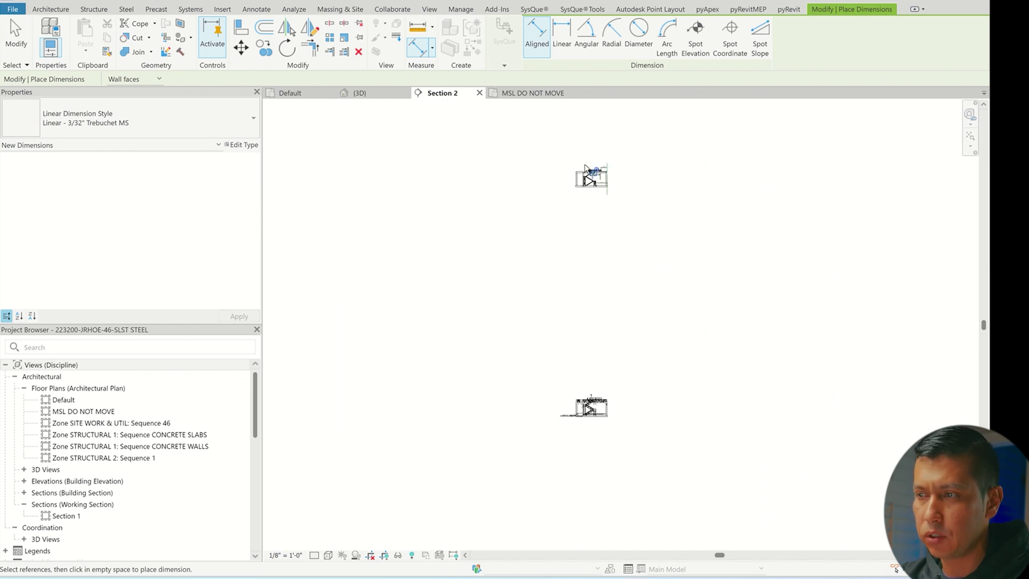
pyautogui.scroll(6, 600, 442)
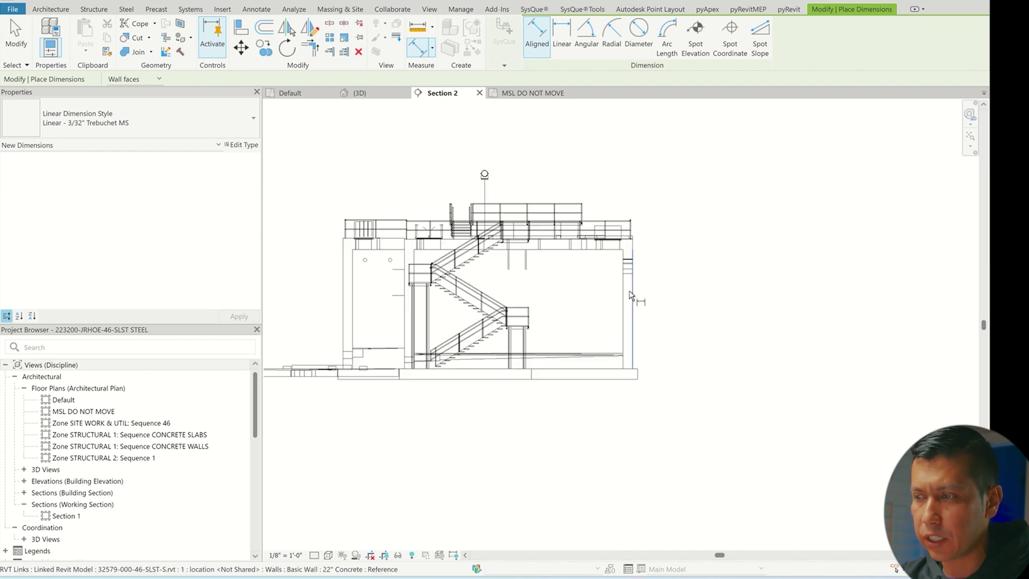
pyautogui.scroll(3, 666, 340)
pyautogui.press('Escape')
pyautogui.press('Escape')
pyautogui.click(666, 343)
pyautogui.press('Escape')
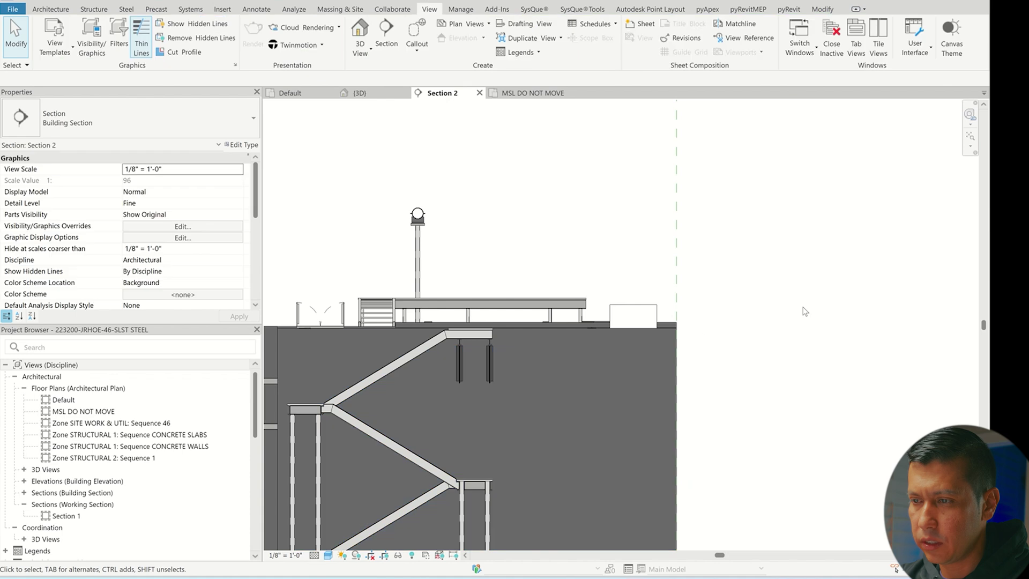
# Compare the linked structural model with the dimensioned IFC model in Section 2 and in the 3D view.
pyautogui.scroll(-8, 575, 353)
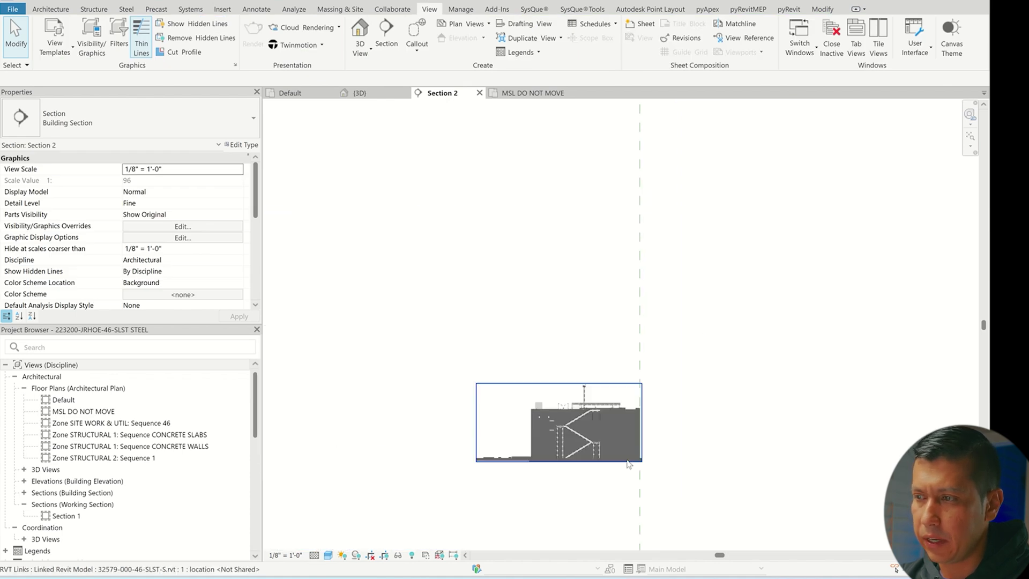
pyautogui.scroll(5, 616, 217)
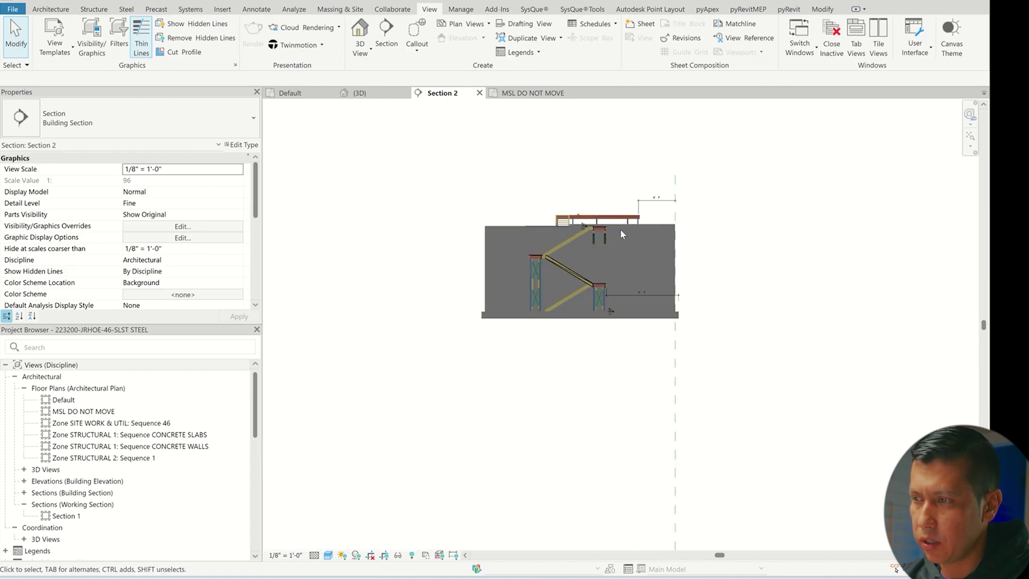
pyautogui.scroll(3, 620, 217)
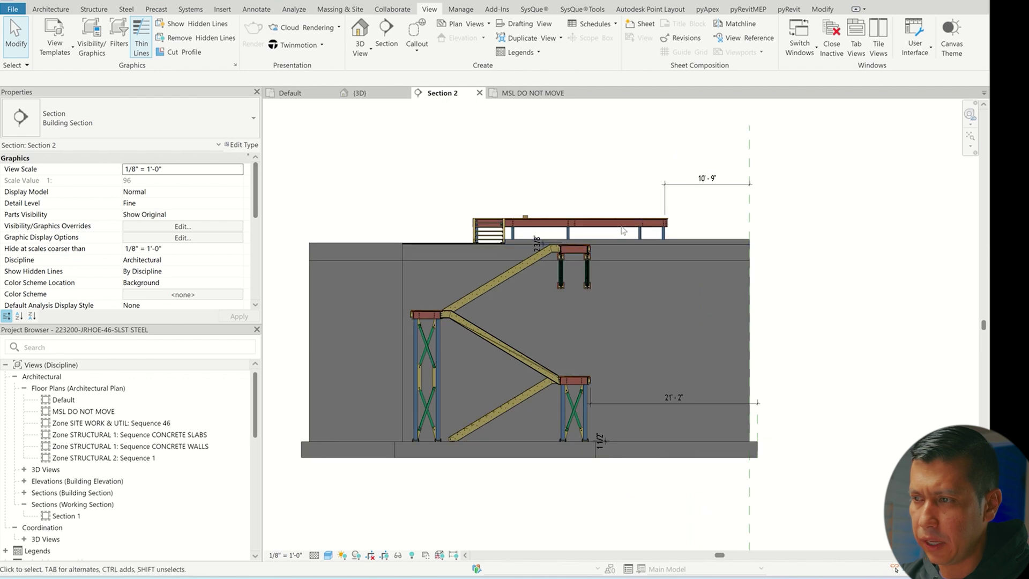
pyautogui.scroll(2, 637, 210)
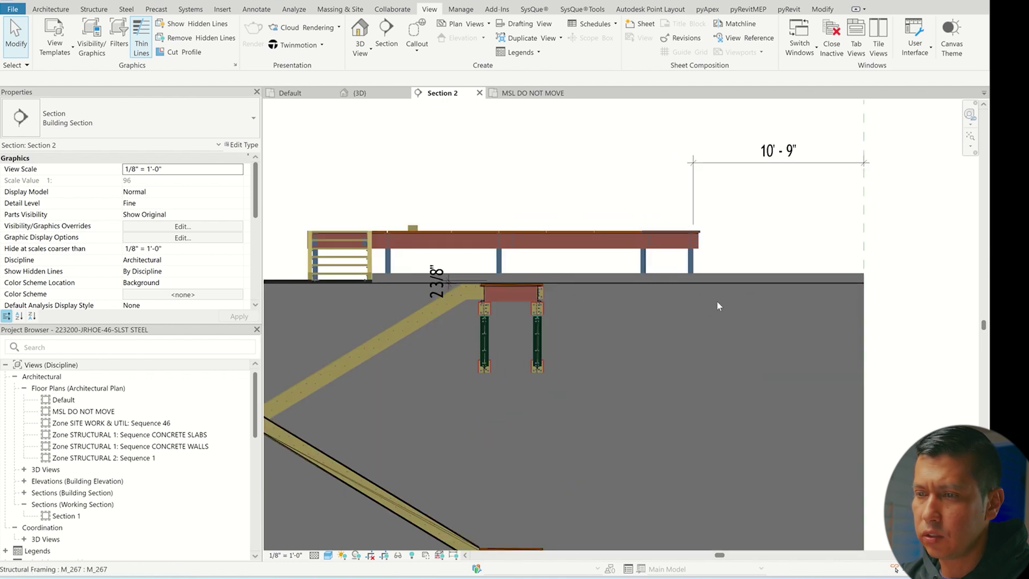
pyautogui.click(361, 96)
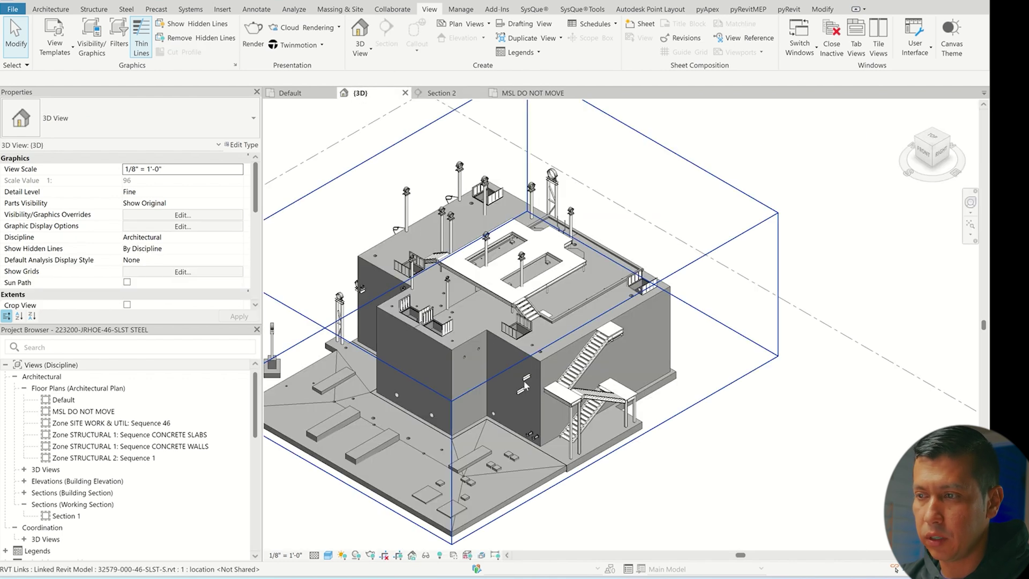
pyautogui.scroll(-5, 579, 423)
pyautogui.scroll(5, 579, 423)
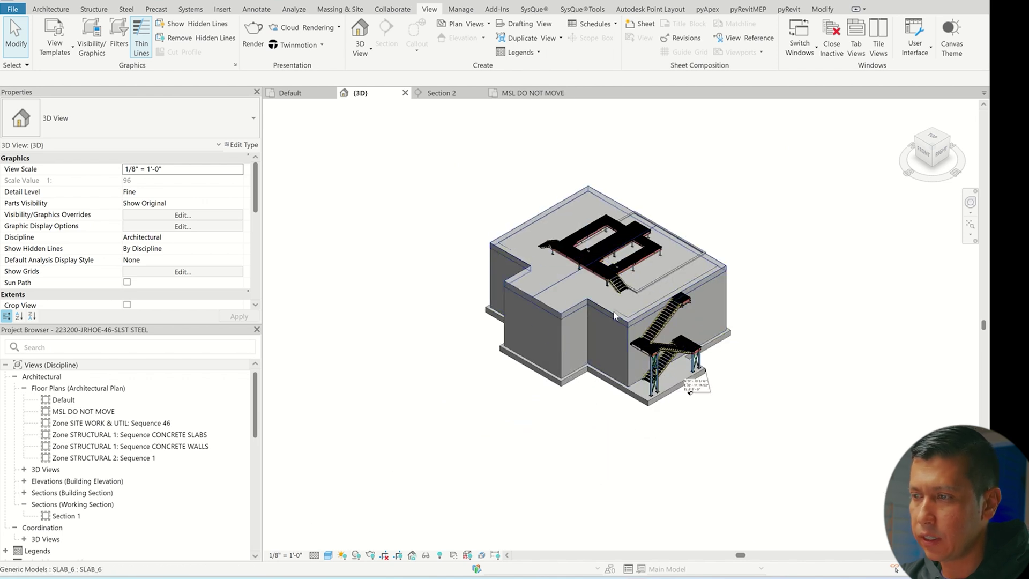
# Turn off the Generic Models and Walls categories in the 3D view's visibility overrides and apply the change.
pyautogui.click(568, 313)
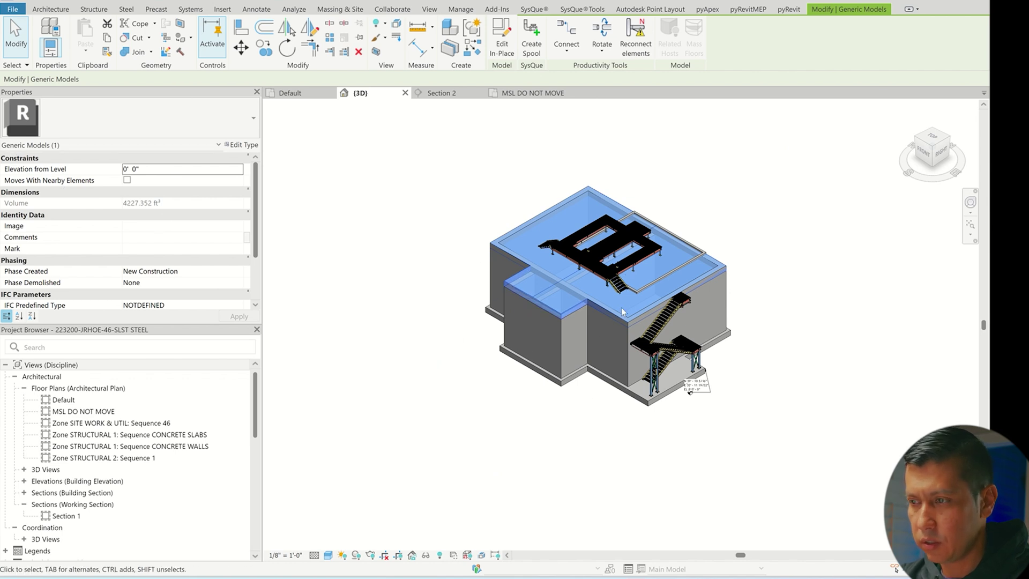
pyautogui.press('v')
pyautogui.press('v')
pyautogui.press('g')
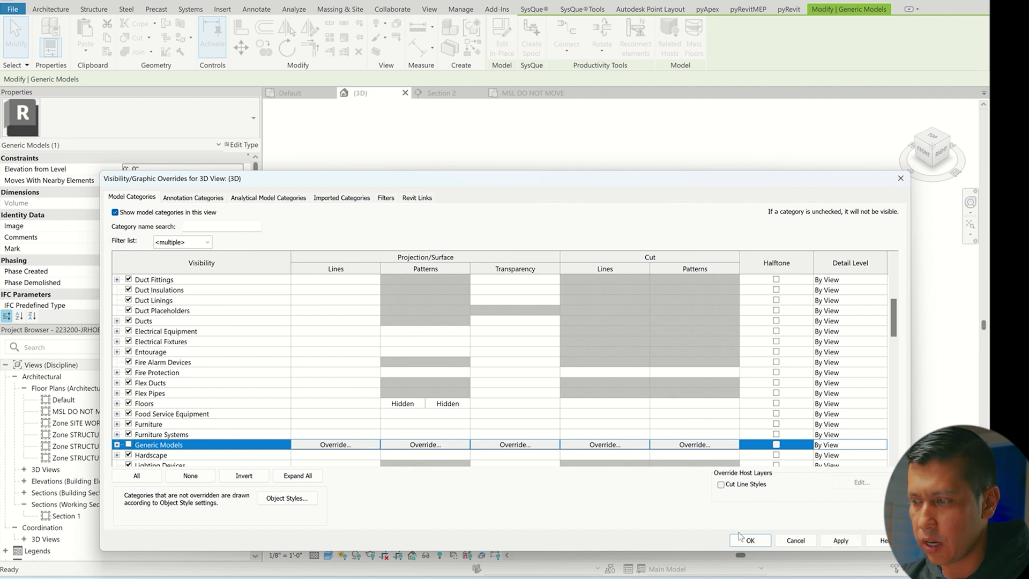
pyautogui.scroll(-2, 170, 408)
pyautogui.press('w')
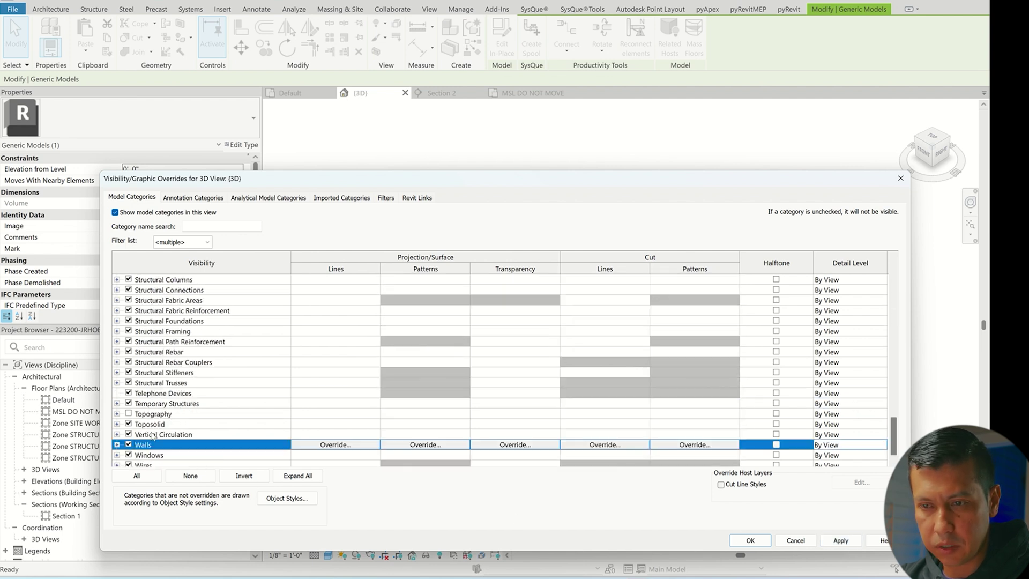
pyautogui.click(841, 540)
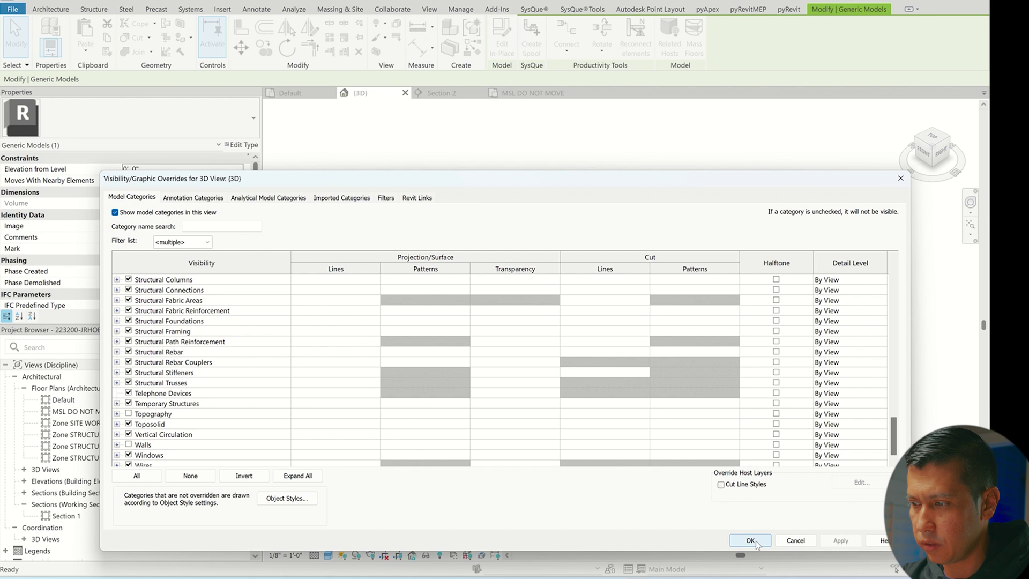
# Close the visibility overrides, select the whole roof platform in the 3D view, and examine the selection in Section 2.
pyautogui.click(750, 540)
pyautogui.press('Escape')
pyautogui.scroll(2, 624, 207)
pyautogui.keyDown('shift'); pyautogui.moveTo(624, 208); pyautogui.dragTo(766, 238, button='middle'); pyautogui.keyUp('shift')
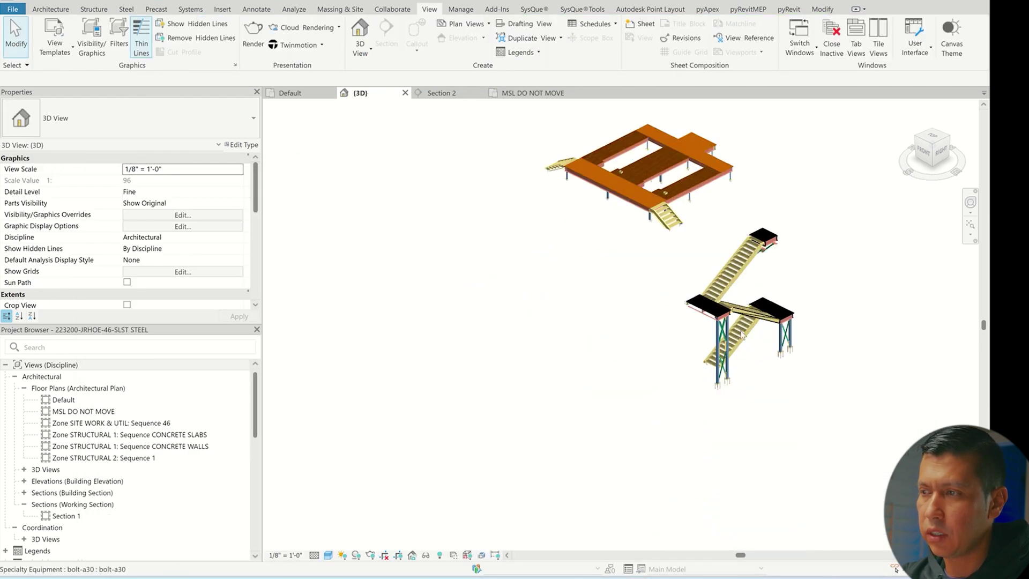
pyautogui.moveTo(499, 134); pyautogui.dragTo(771, 305)
pyautogui.click(436, 92)
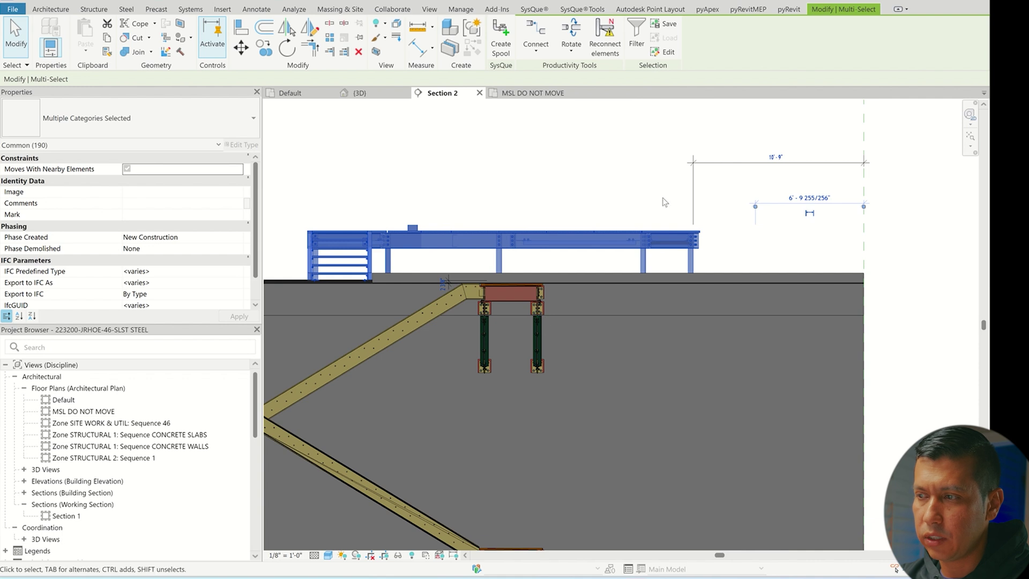
pyautogui.scroll(-2, 664, 202)
pyautogui.press('Escape')
pyautogui.scroll(3, 618, 251)
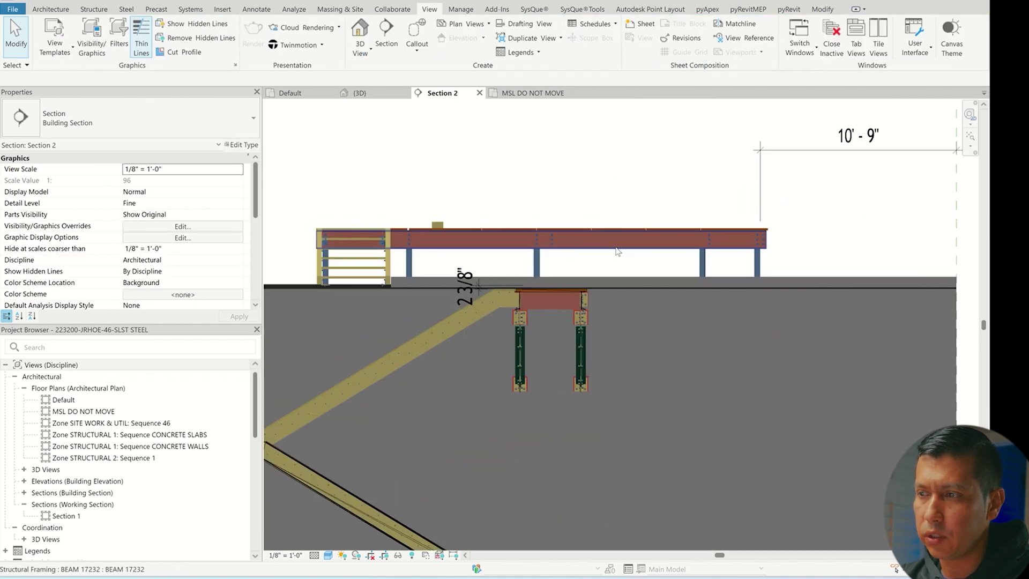
# Select the roof platform's long beam in Section 2 and try to select all of its instances.
pyautogui.click(618, 249)
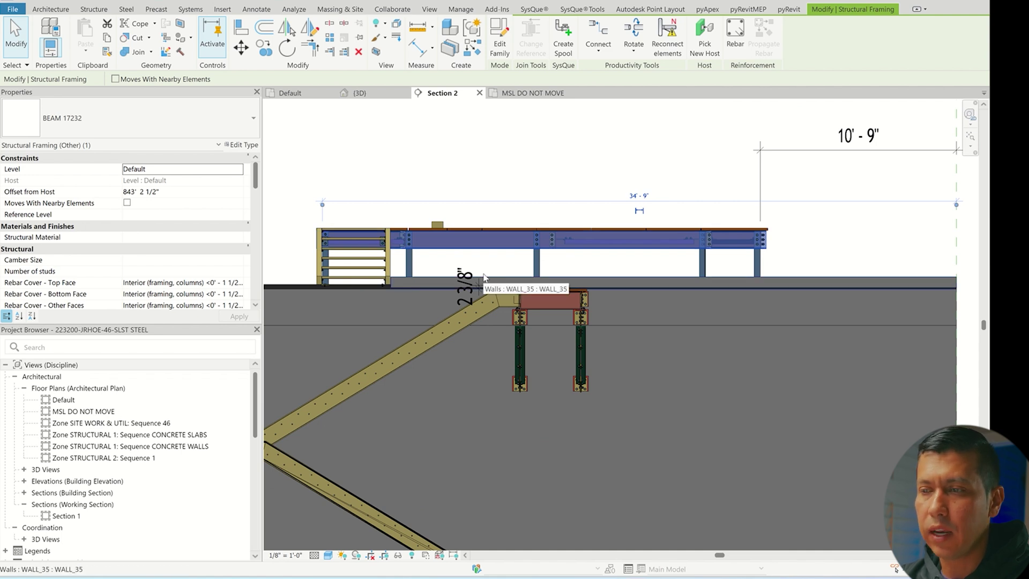
pyautogui.rightClick(562, 170)
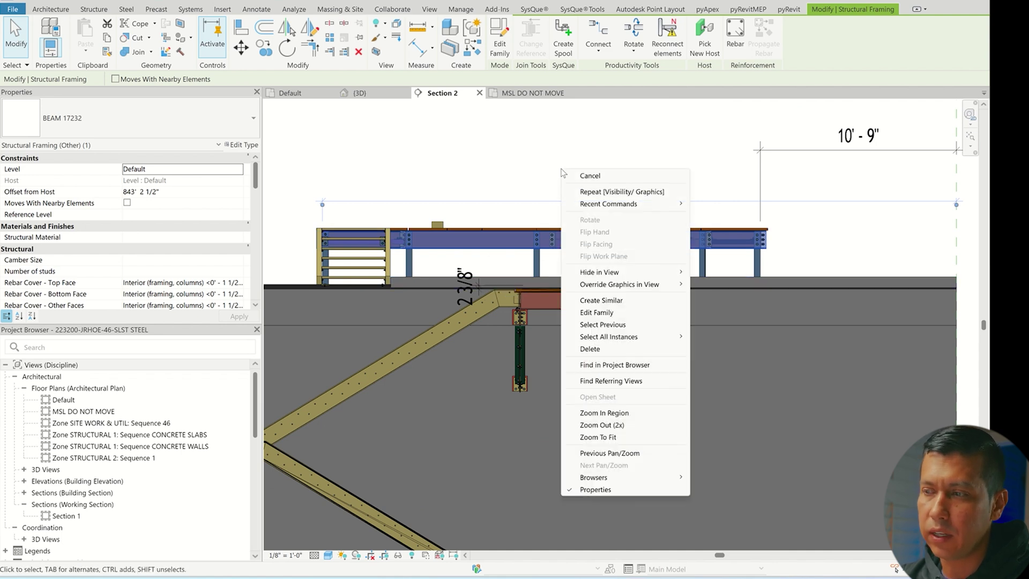
pyautogui.moveTo(664, 336)
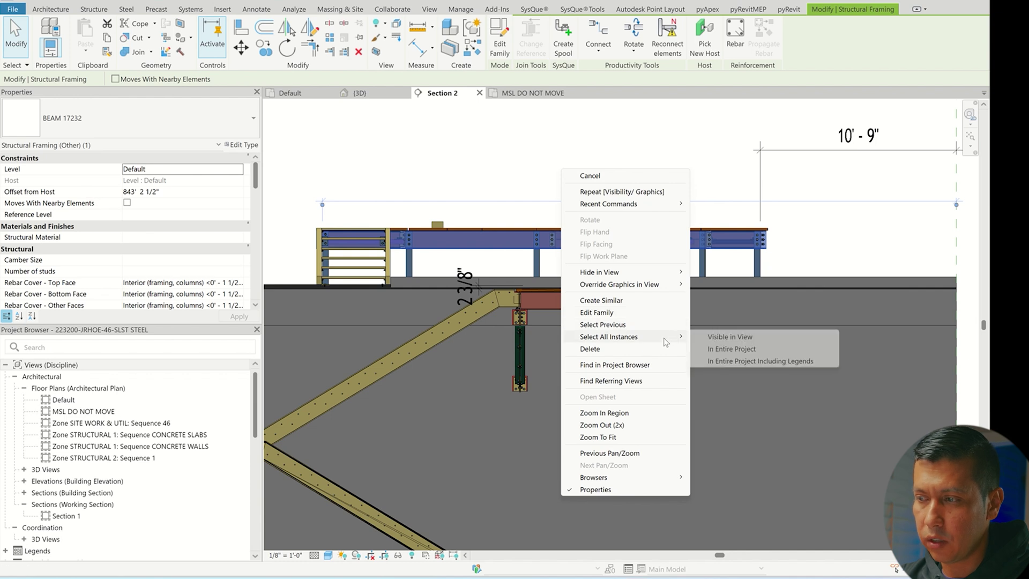
pyautogui.click(765, 342)
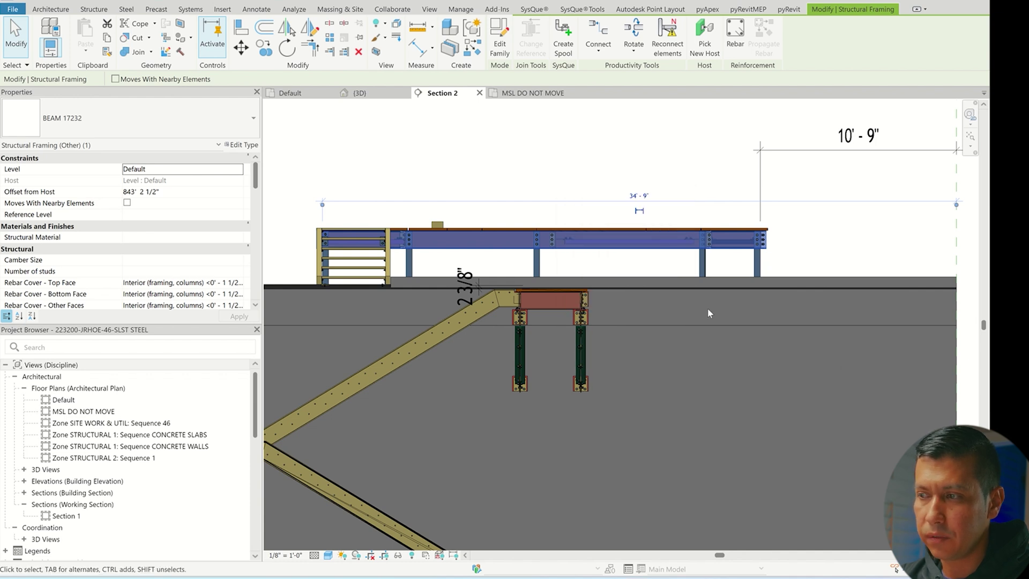
pyautogui.scroll(-2, 664, 255)
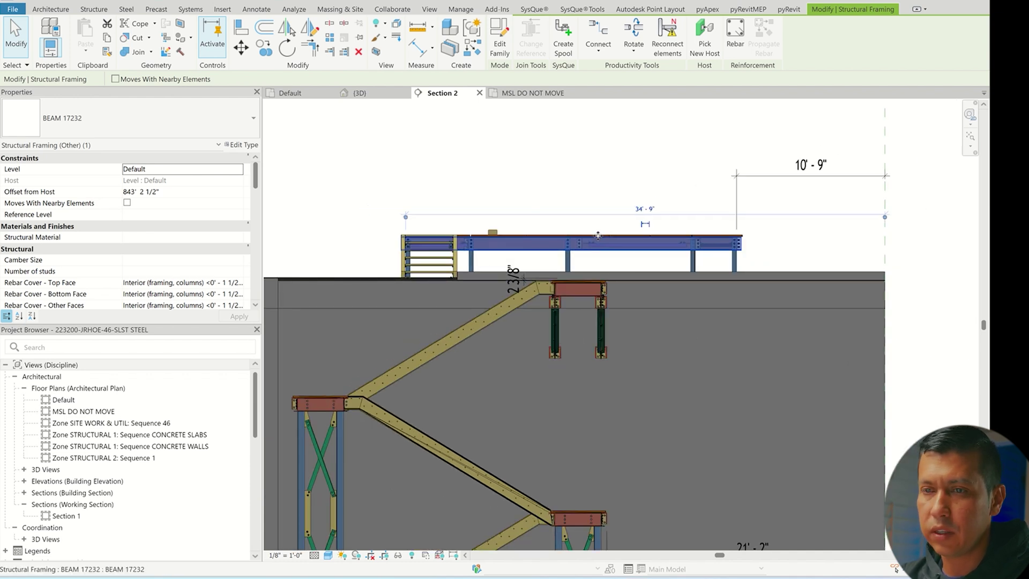
# Try to select all instances of the platform beam visible in the 3D view, and examine the platform there.
pyautogui.hotkey('ctrl', 'Tab')
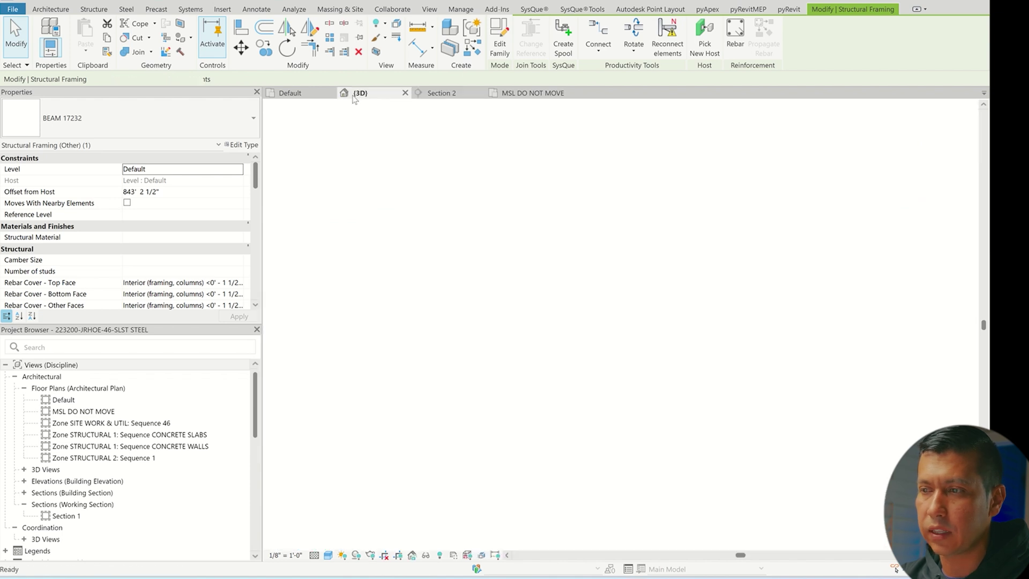
pyautogui.rightClick(537, 309)
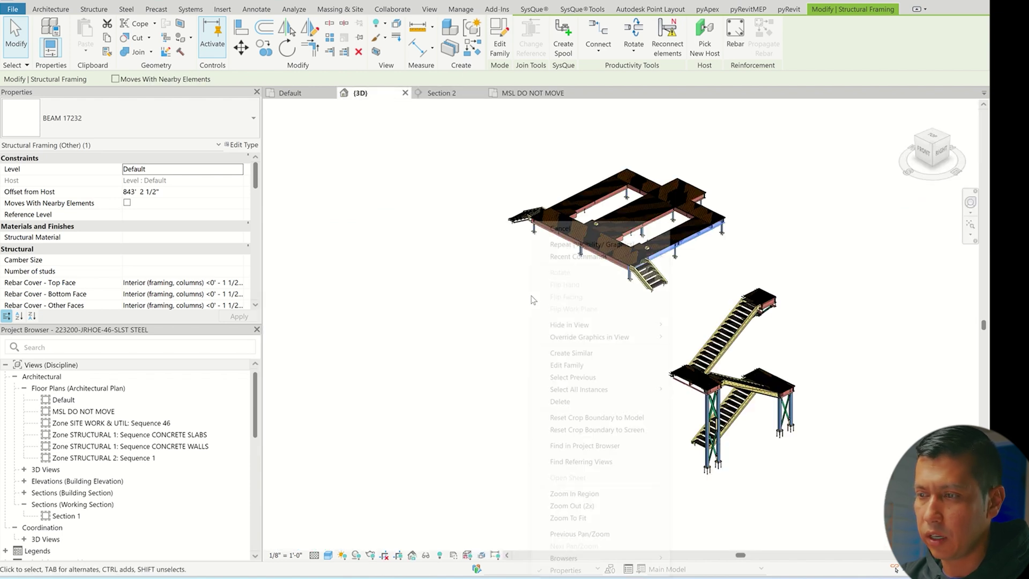
pyautogui.moveTo(632, 387)
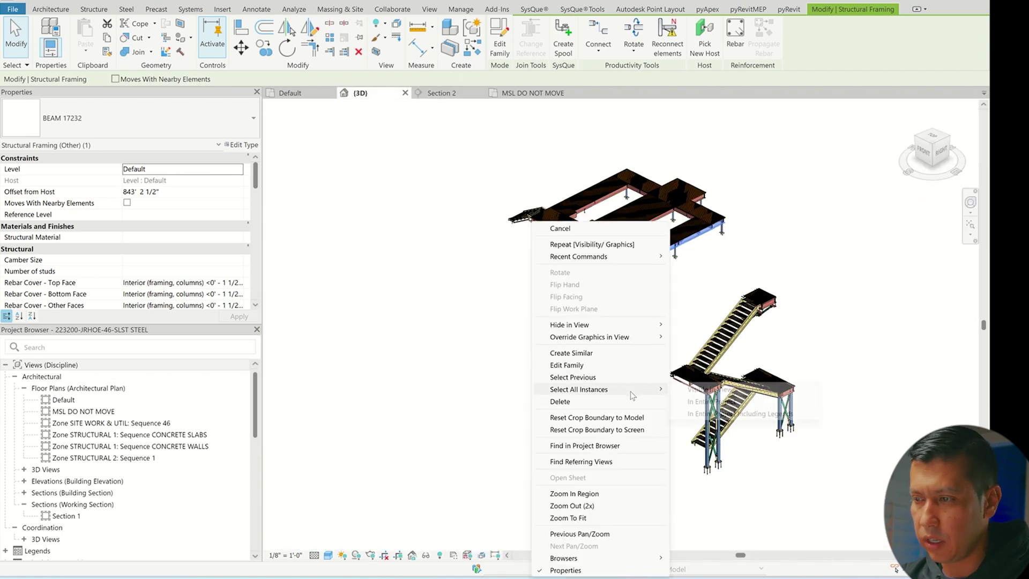
pyautogui.click(748, 391)
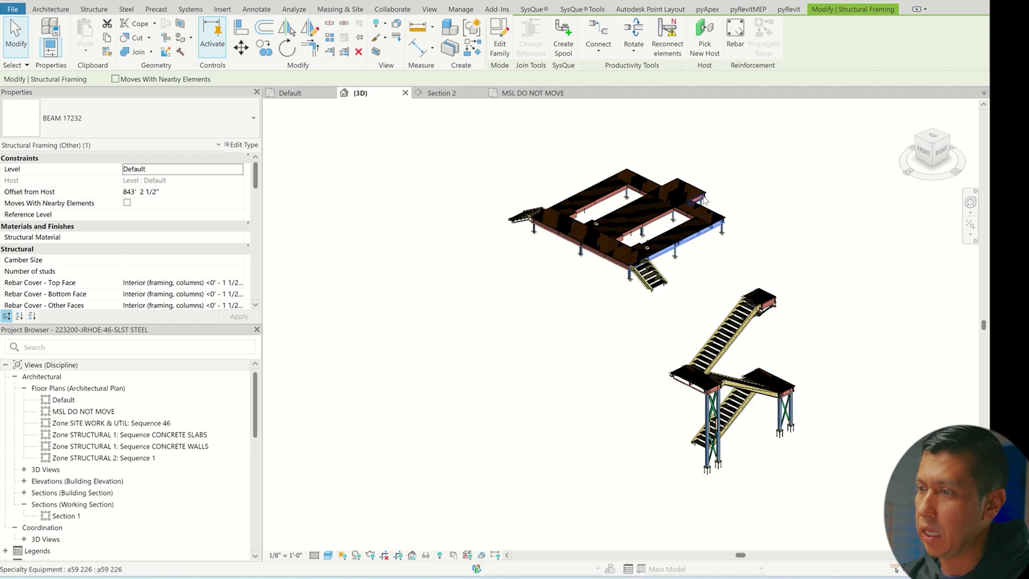
pyautogui.scroll(5, 703, 200)
pyautogui.scroll(-1, 721, 359)
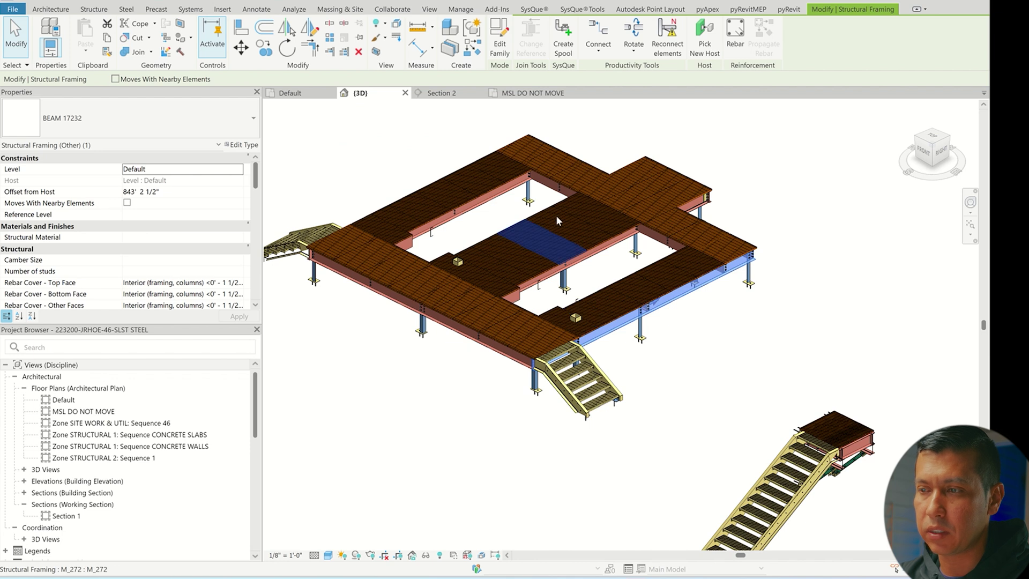
# Select the whole roof platform in the 3D view, compare it with the linked structural model in Section 2, and clear the selection.
pyautogui.click(441, 94)
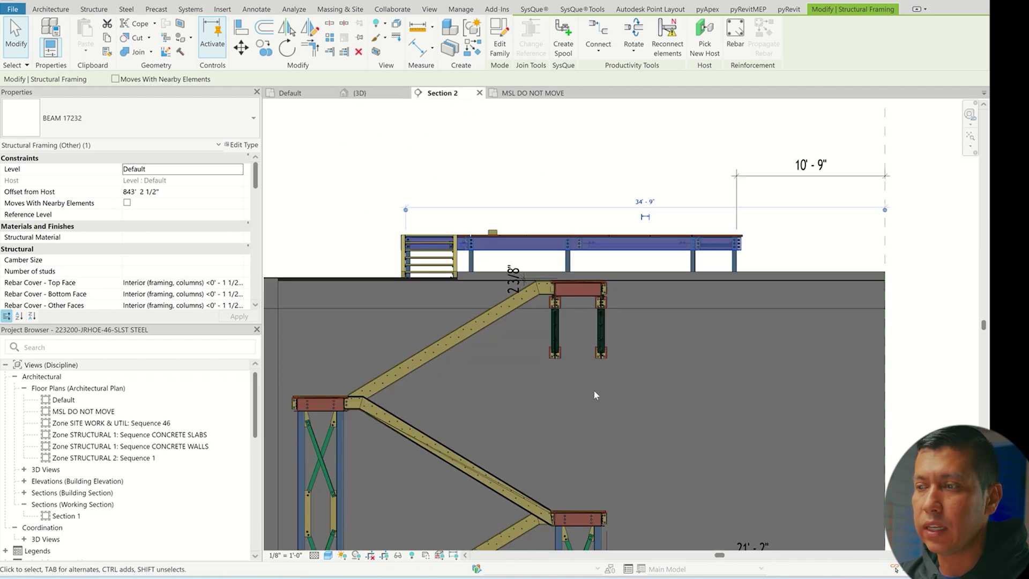
pyautogui.click(358, 93)
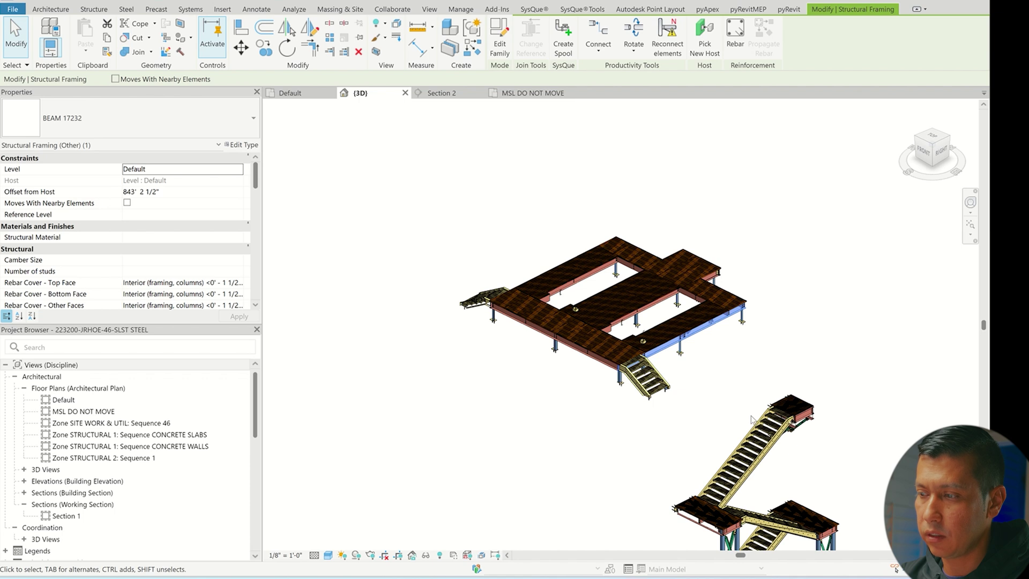
pyautogui.moveTo(750, 415); pyautogui.dragTo(391, 196)
pyautogui.click(441, 93)
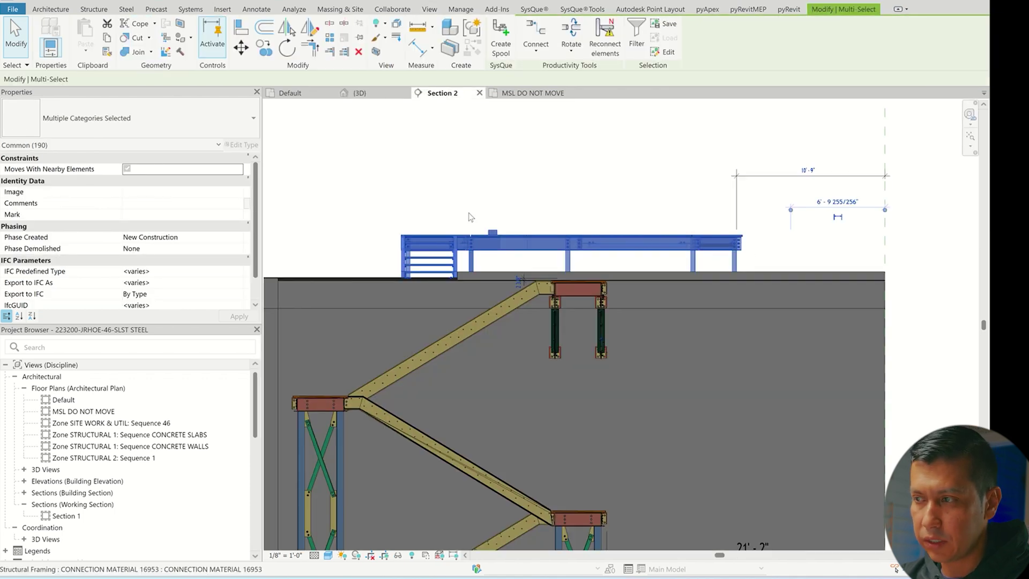
pyautogui.scroll(-5, 471, 217)
pyautogui.scroll(5, 525, 383)
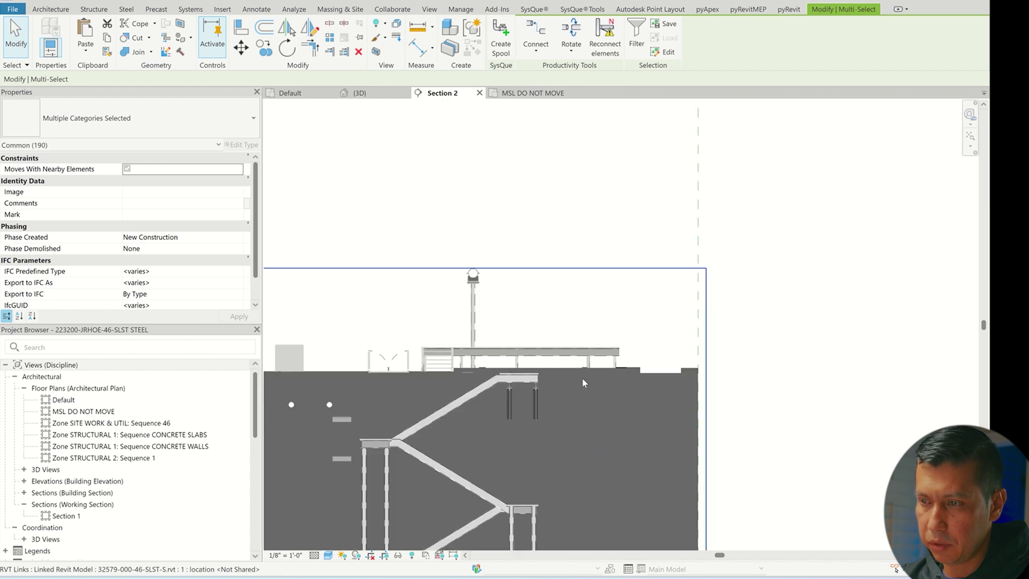
pyautogui.scroll(2, 568, 383)
pyautogui.scroll(-5, 632, 278)
pyautogui.scroll(3, 636, 323)
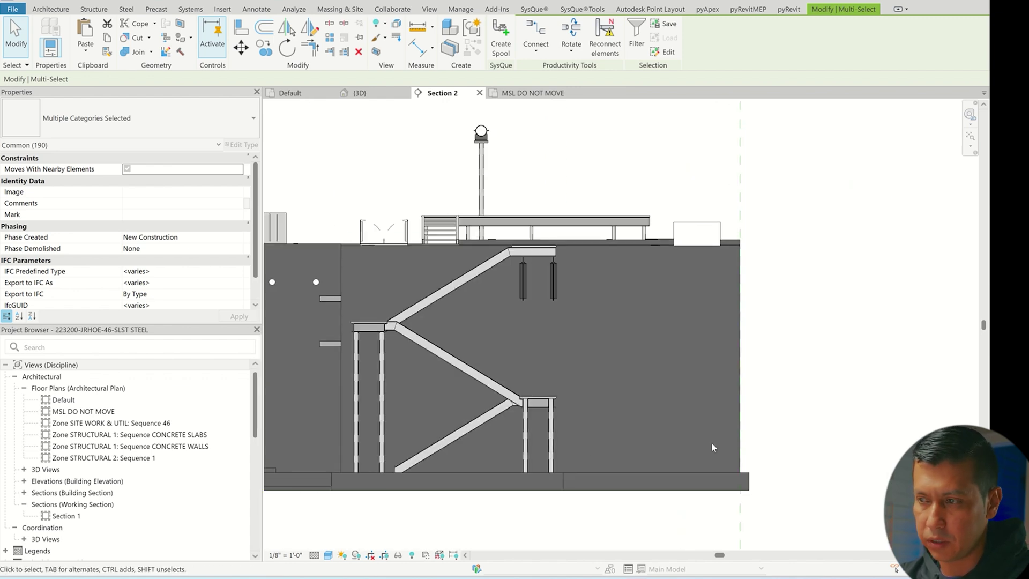
pyautogui.press('Escape')
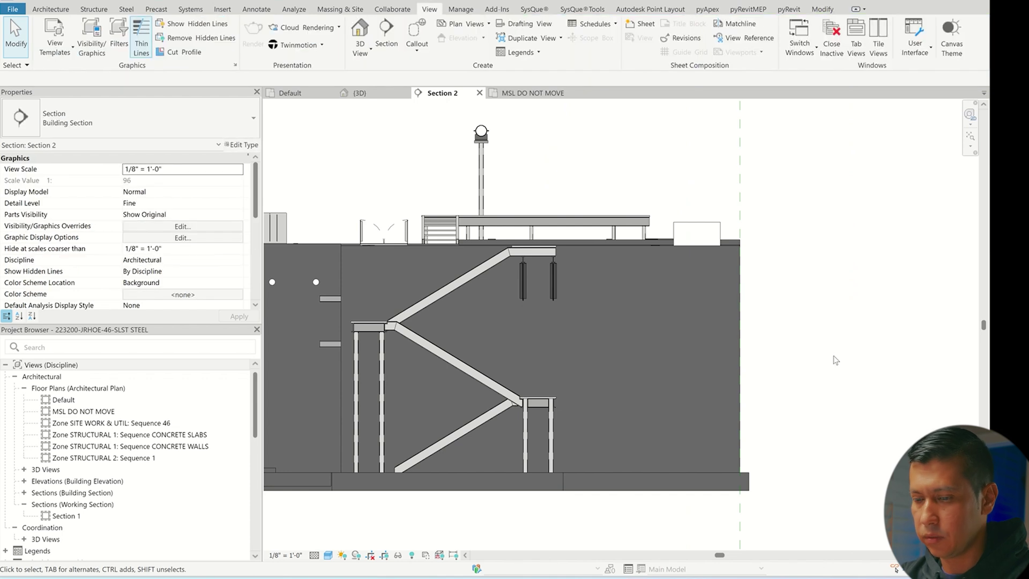
# Draw vertical reference planes on the linked model in Section 2, at the base slab's outer end and beside the lower stair landing.
pyautogui.press('r')
pyautogui.press('p')
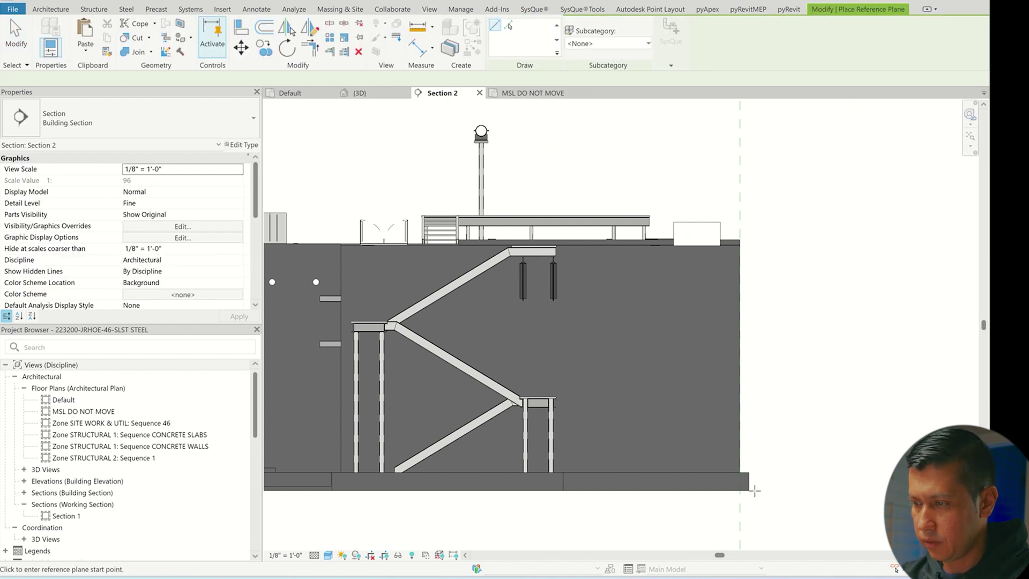
pyautogui.click(748, 489)
pyautogui.click(749, 316)
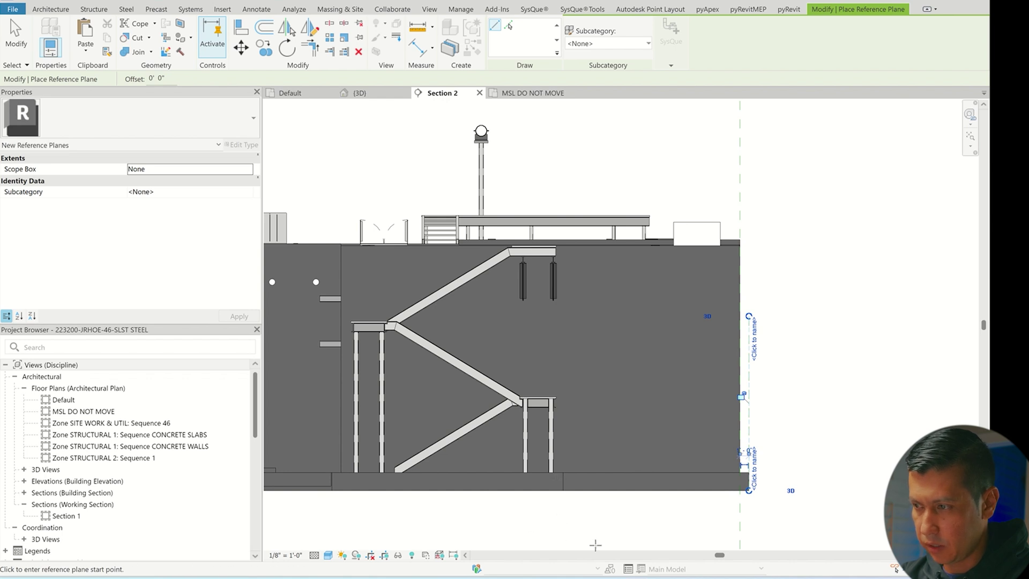
pyautogui.click(558, 518)
pyautogui.click(559, 340)
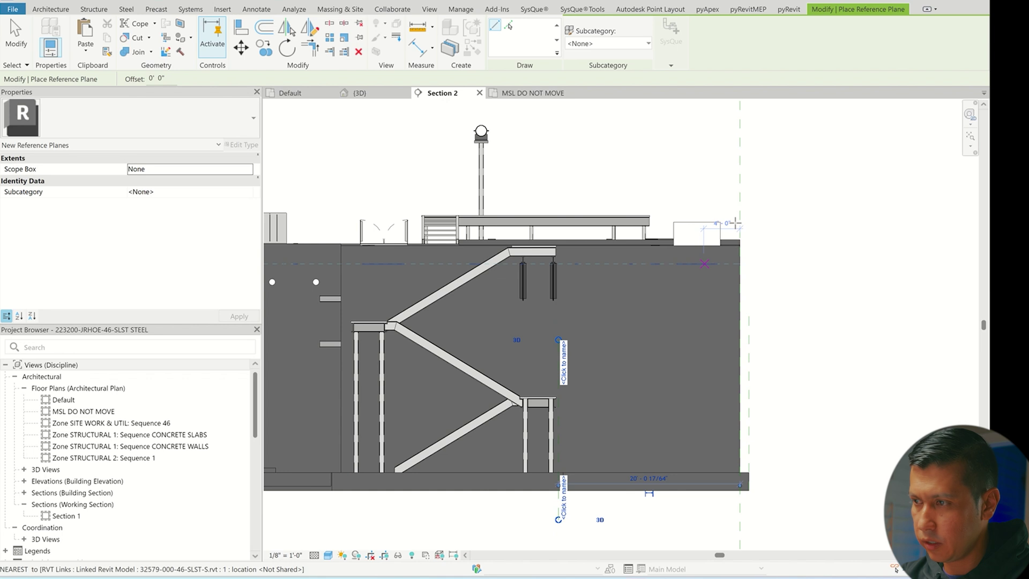
# Draw a vertical reference plane at the outer end of the linked model's roof platform.
pyautogui.scroll(3, 648, 259)
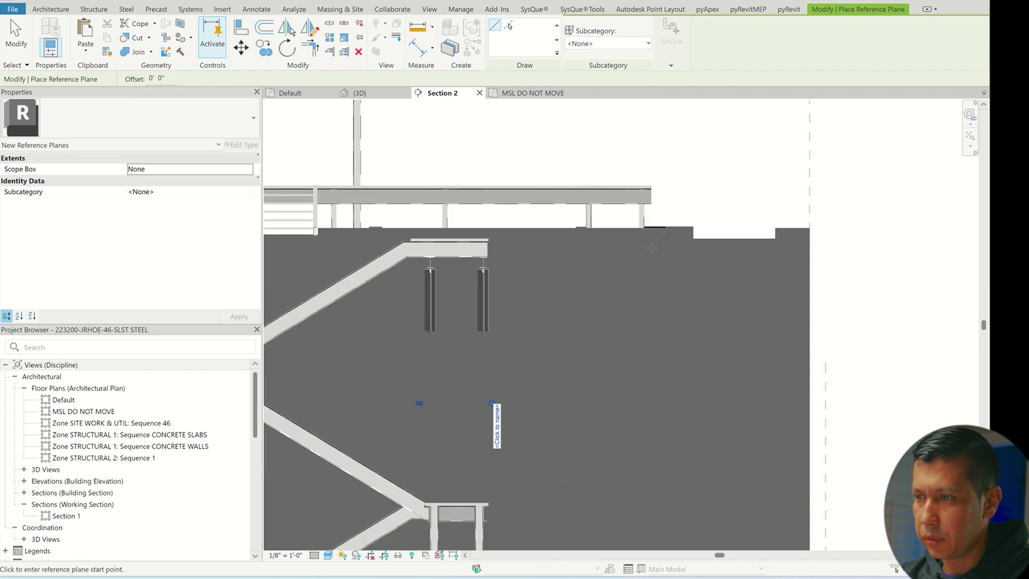
pyautogui.click(650, 275)
pyautogui.click(653, 116)
pyautogui.scroll(-3, 654, 123)
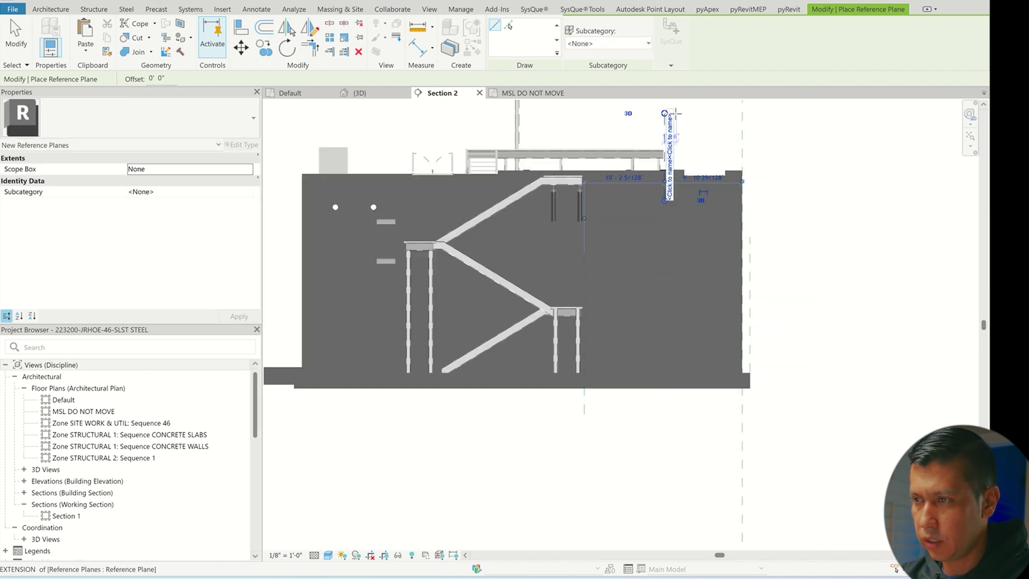
# Draw a long horizontal reference plane across the linked roof platform's posts, just above the roof, and end the command.
pyautogui.scroll(2, 937, 182)
pyautogui.click(916, 175)
pyautogui.click(278, 175)
pyautogui.press('Escape')
pyautogui.press('Escape')
# Draw a horizontal reference plane from the base of the linked model's stair columns out past the wall, and end the command.
pyautogui.scroll(-5, 689, 292)
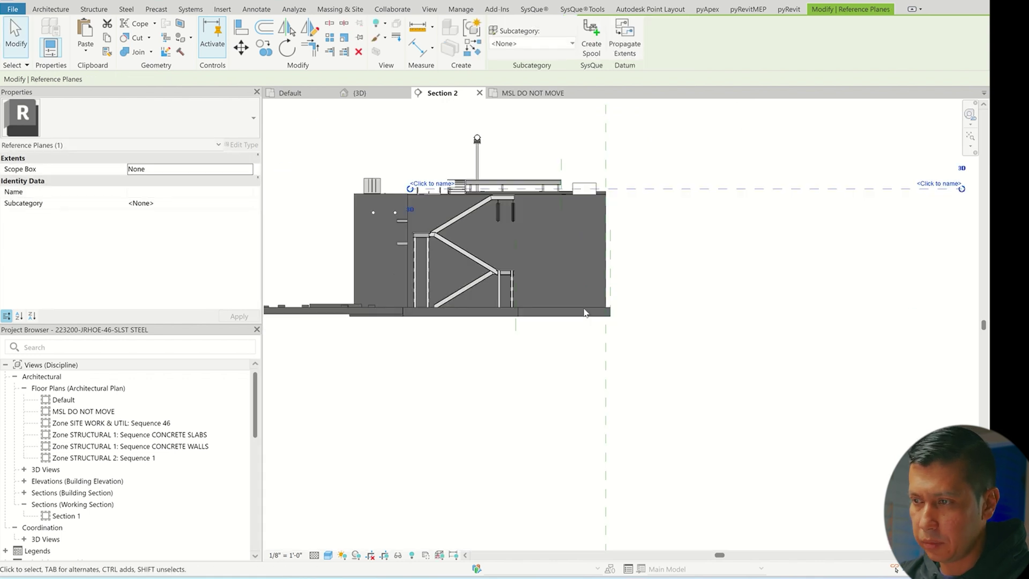
pyautogui.scroll(3, 536, 321)
pyautogui.scroll(-2, 632, 375)
pyautogui.scroll(3, 672, 339)
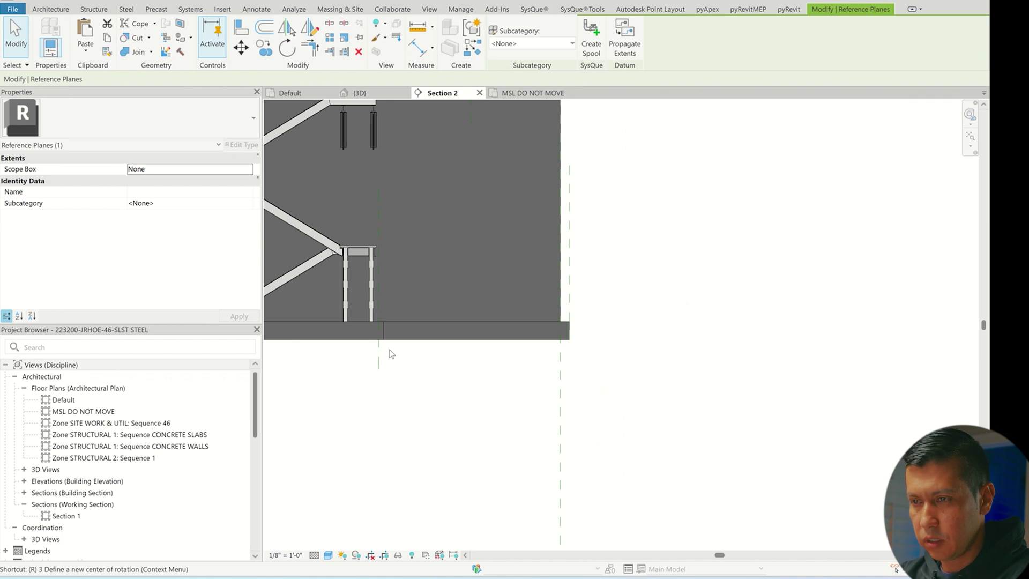
pyautogui.press('p')
pyautogui.click(334, 321)
pyautogui.scroll(-4, 337, 322)
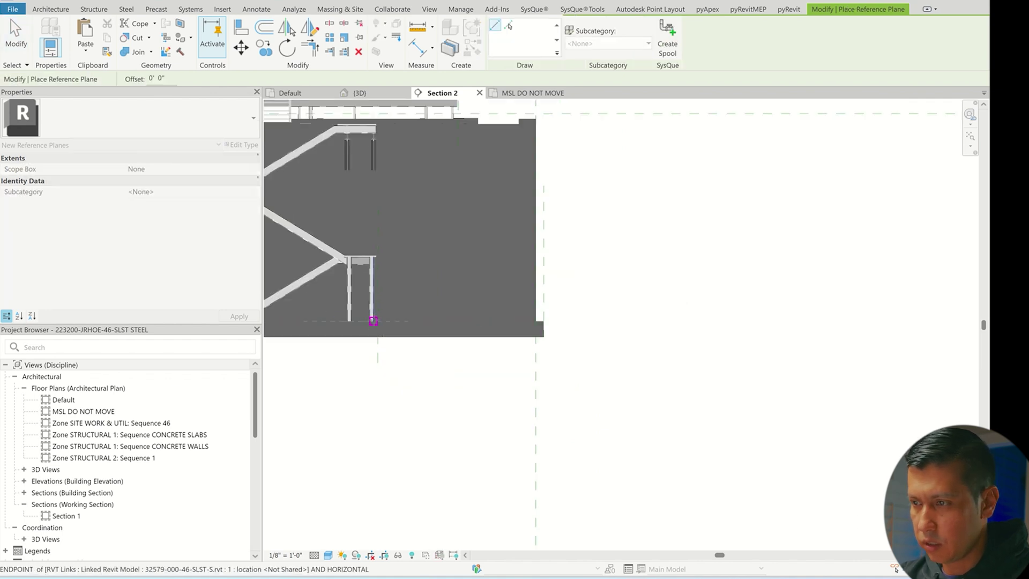
pyautogui.click(631, 319)
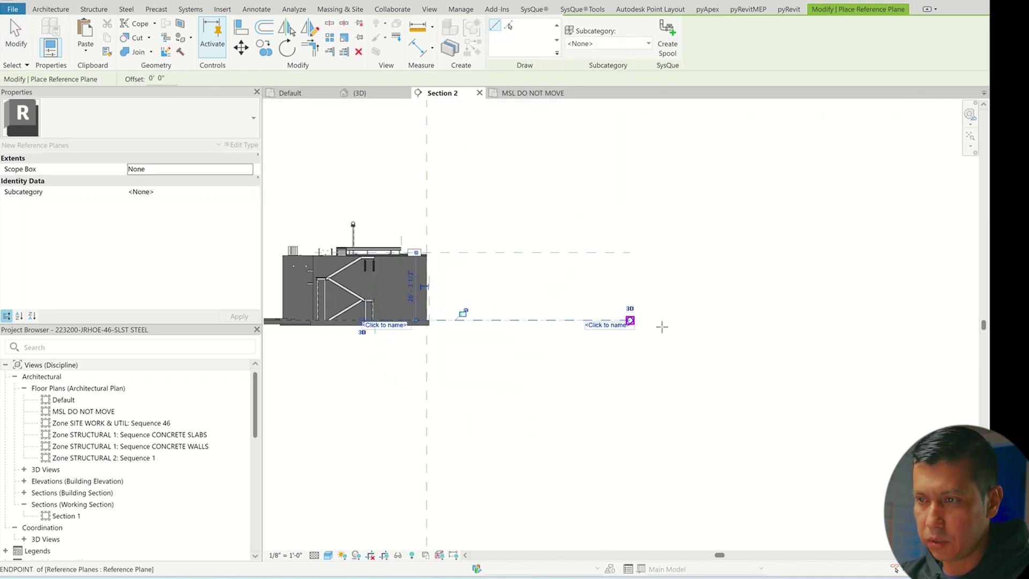
pyautogui.scroll(-2, 616, 321)
pyautogui.press('Escape')
pyautogui.press('Escape')
# Move the platform-side witness line of the IFC model's horizontal dimension to the outer end of the roof platform beam.
pyautogui.scroll(4, 510, 307)
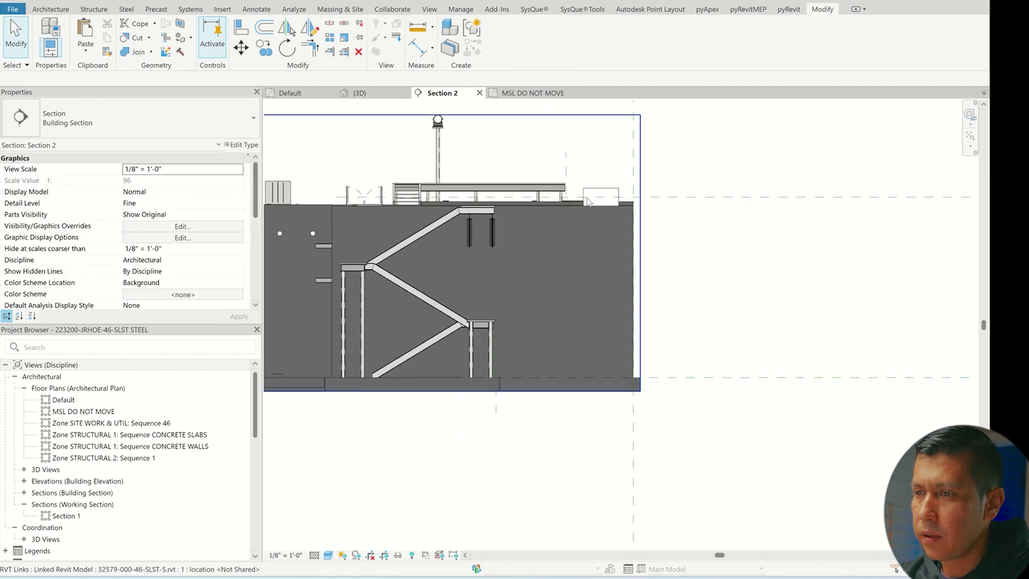
pyautogui.scroll(3, 595, 161)
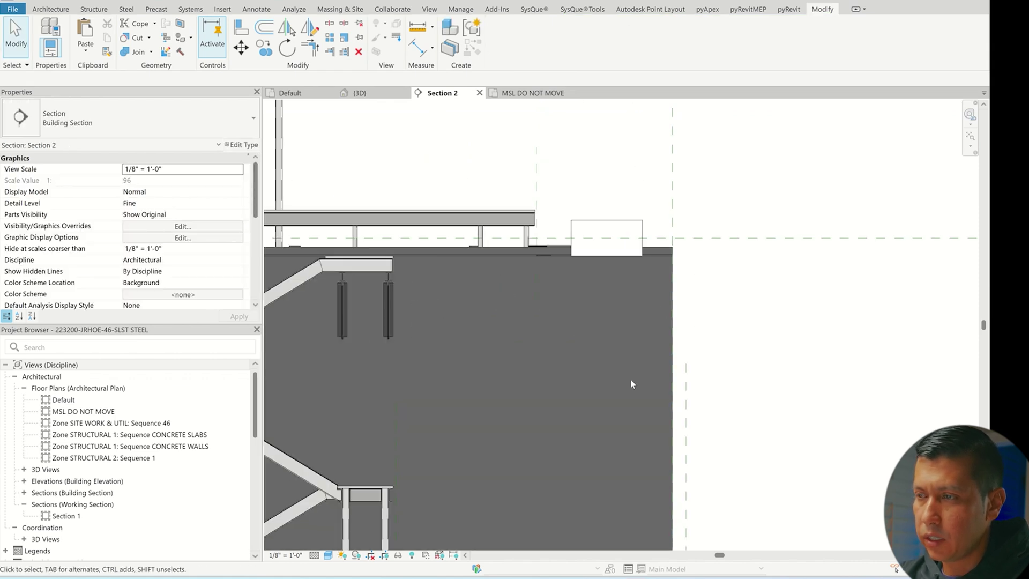
pyautogui.scroll(-6, 630, 384)
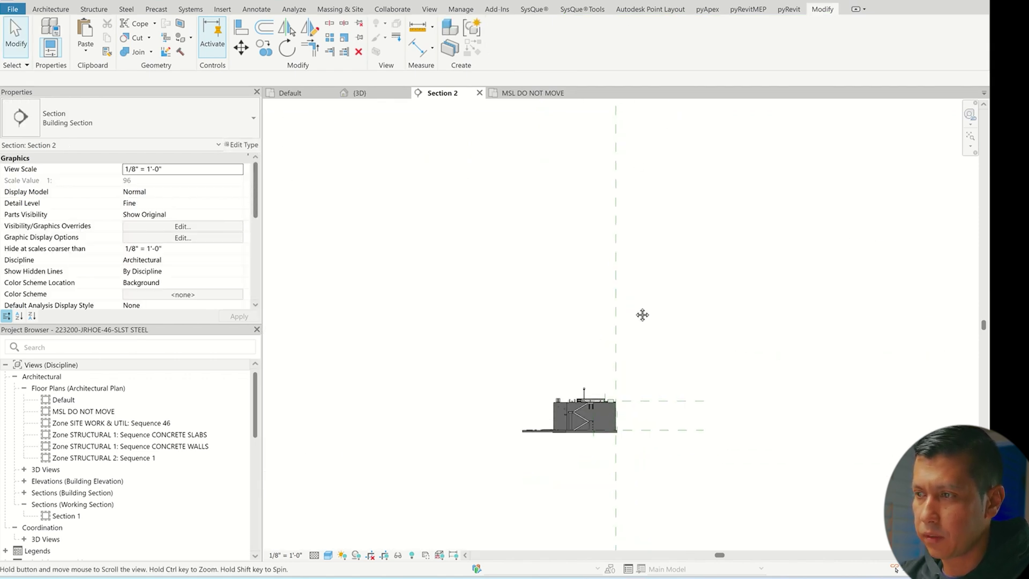
pyautogui.moveTo(643, 314); pyautogui.dragTo(589, 198, button='middle')
pyautogui.scroll(5, 573, 198)
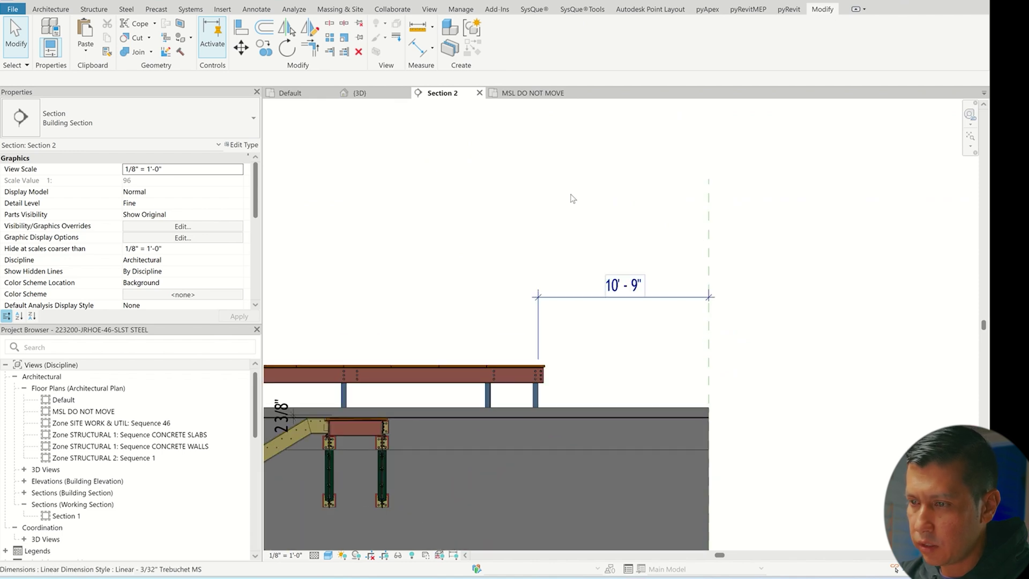
pyautogui.scroll(-1, 571, 217)
pyautogui.scroll(6, 564, 276)
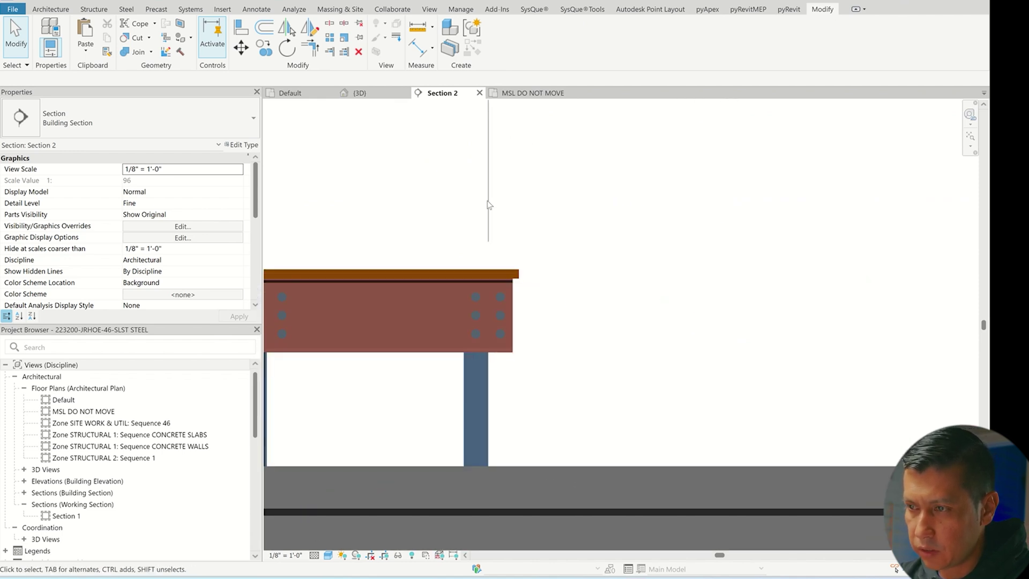
pyautogui.click(488, 204)
pyautogui.scroll(-1, 375, 487)
pyautogui.moveTo(476, 152); pyautogui.dragTo(529, 268)
pyautogui.moveTo(505, 357); pyautogui.dragTo(499, 356)
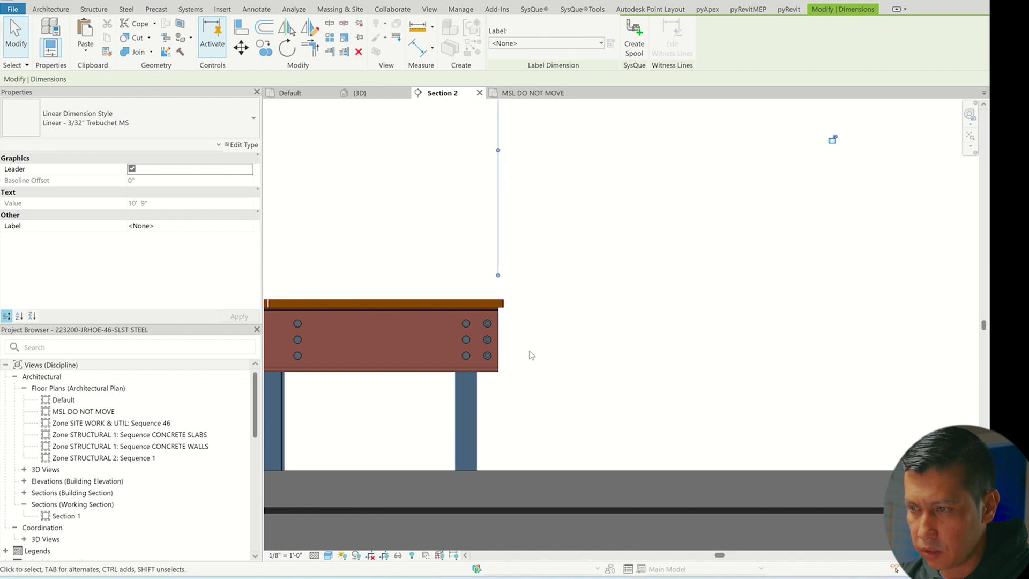
pyautogui.scroll(-2, 434, 367)
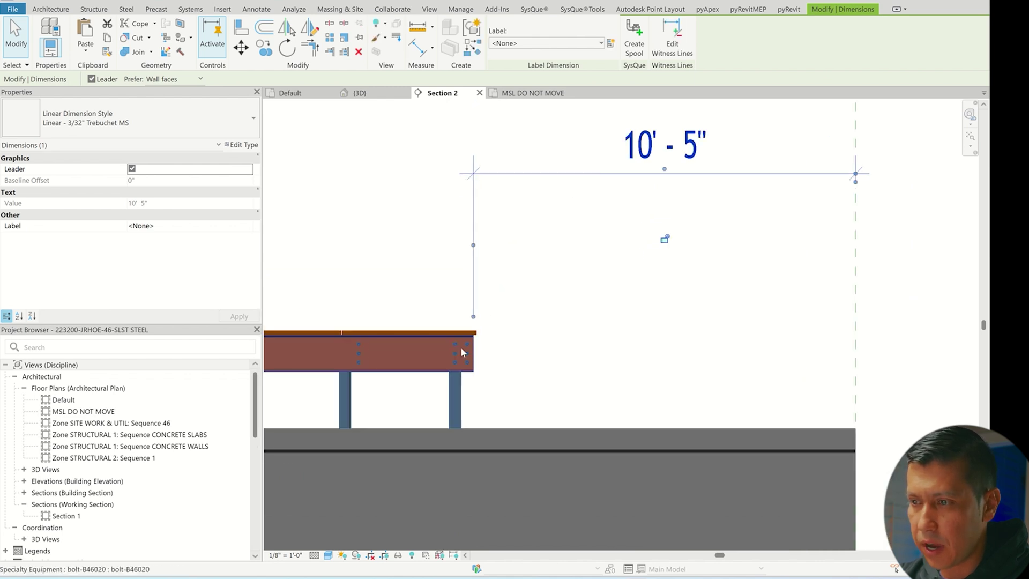
# Switch the section view to wireframe and extend the horizontal dimension's witness line onto the outer end of the IFC roof platform beam.
pyautogui.scroll(4, 466, 348)
pyautogui.click(328, 555)
pyautogui.click(356, 490)
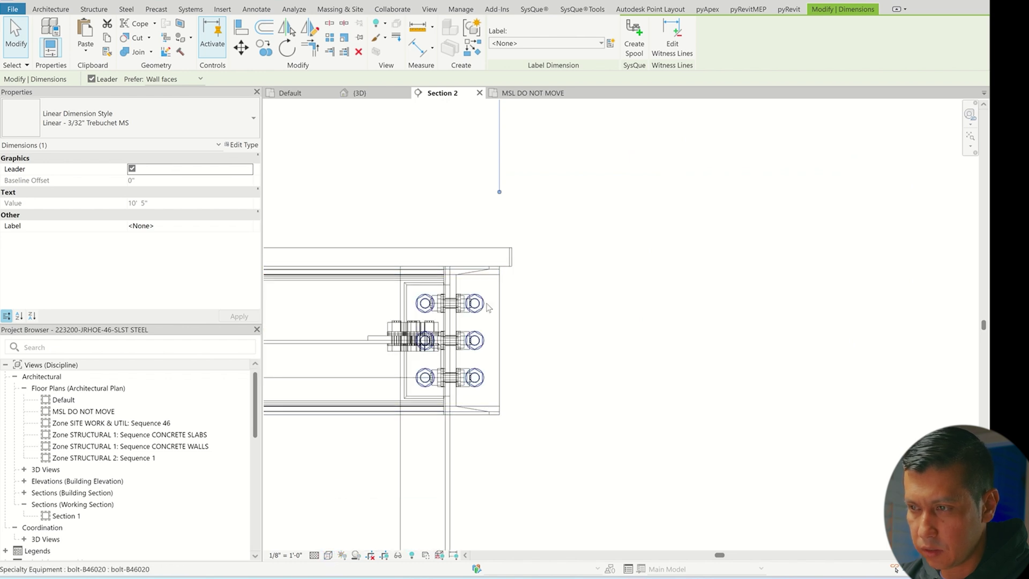
pyautogui.moveTo(499, 191); pyautogui.dragTo(498, 322)
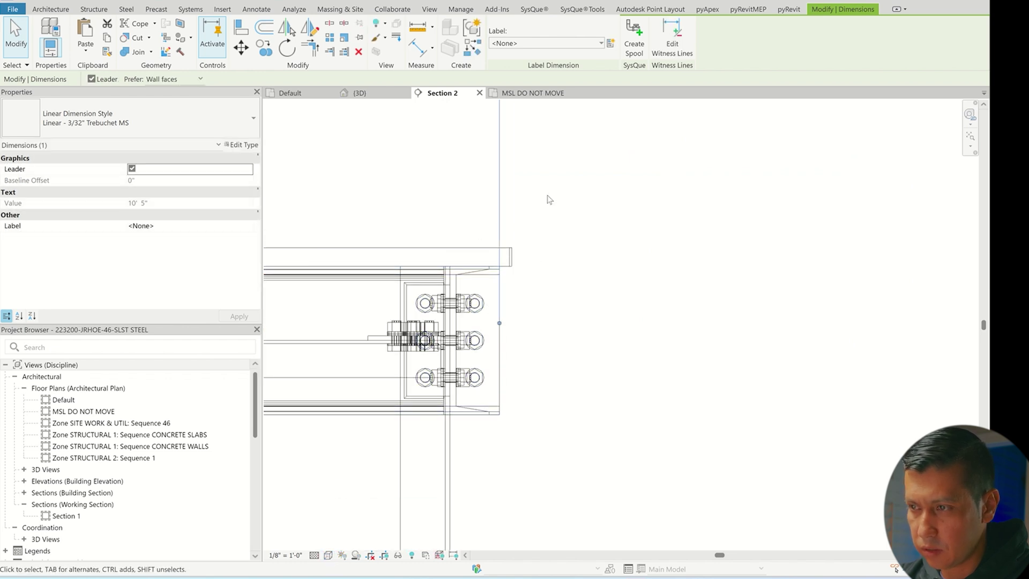
pyautogui.scroll(-10, 622, 187)
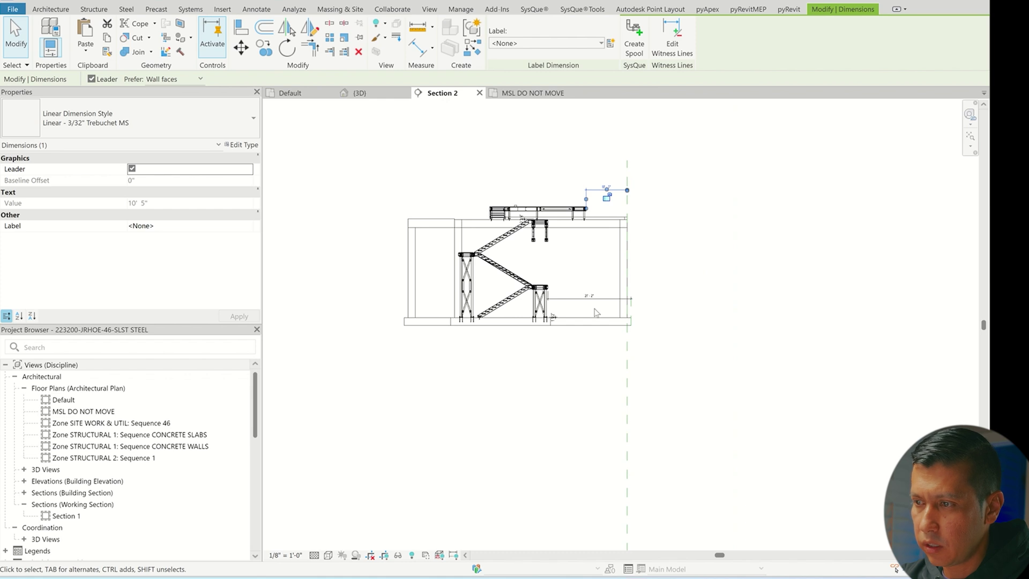
# Dimension horizontally from the long vertical reference plane at the linked wall to the reference plane at the roof platform's outer end.
pyautogui.scroll(8, 596, 312)
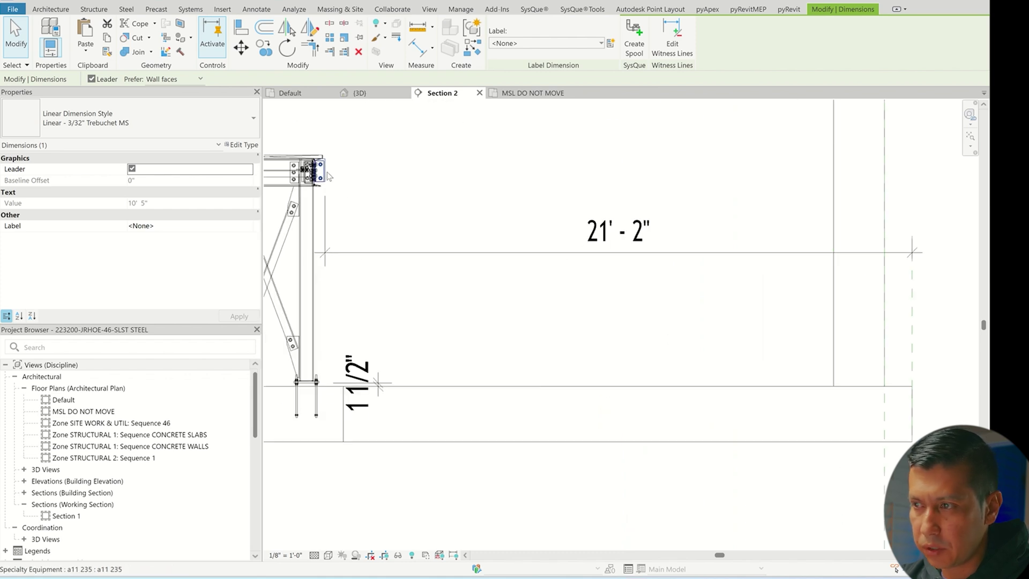
pyautogui.scroll(-10, 565, 179)
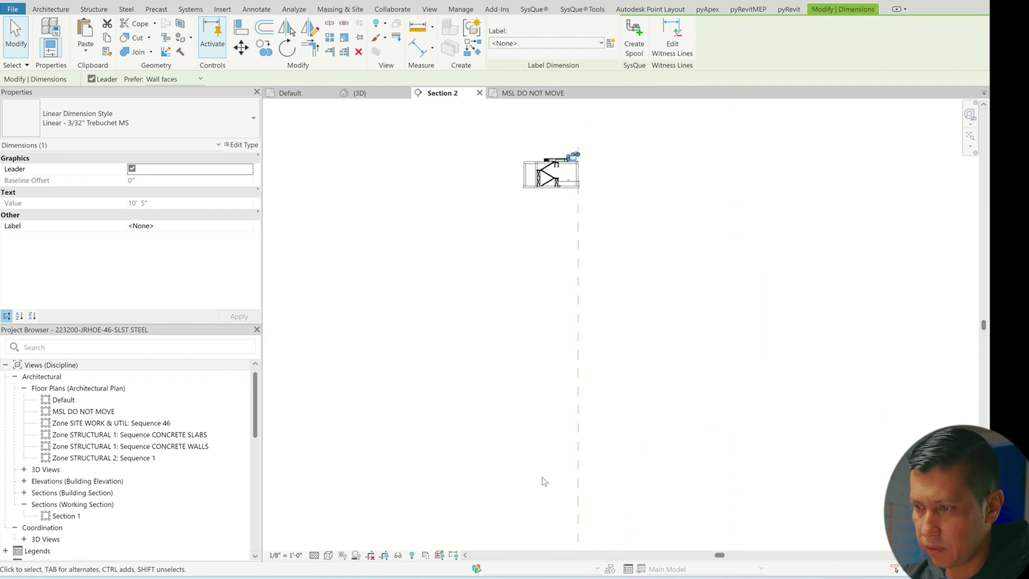
pyautogui.scroll(10, 589, 421)
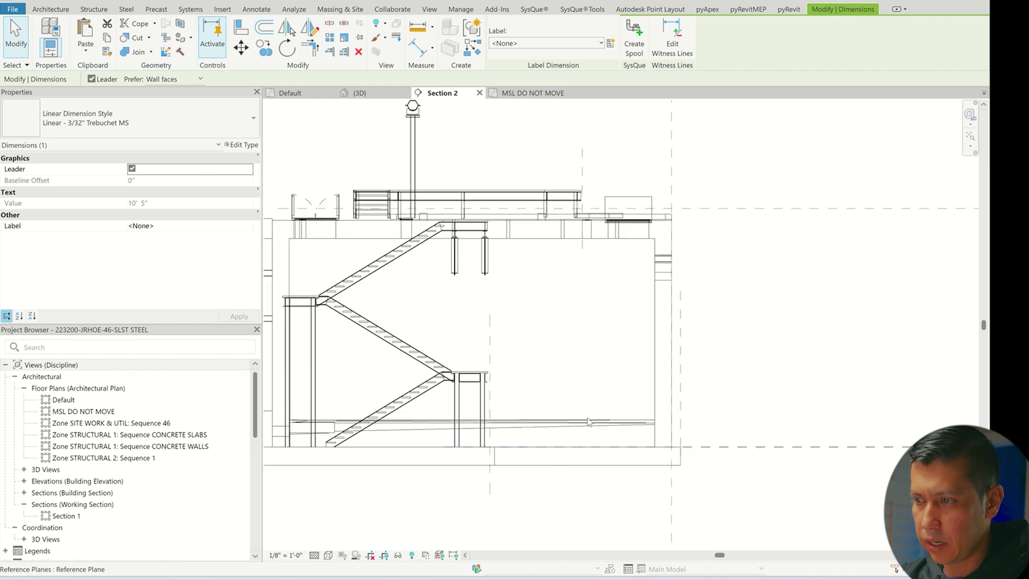
pyautogui.click(676, 168)
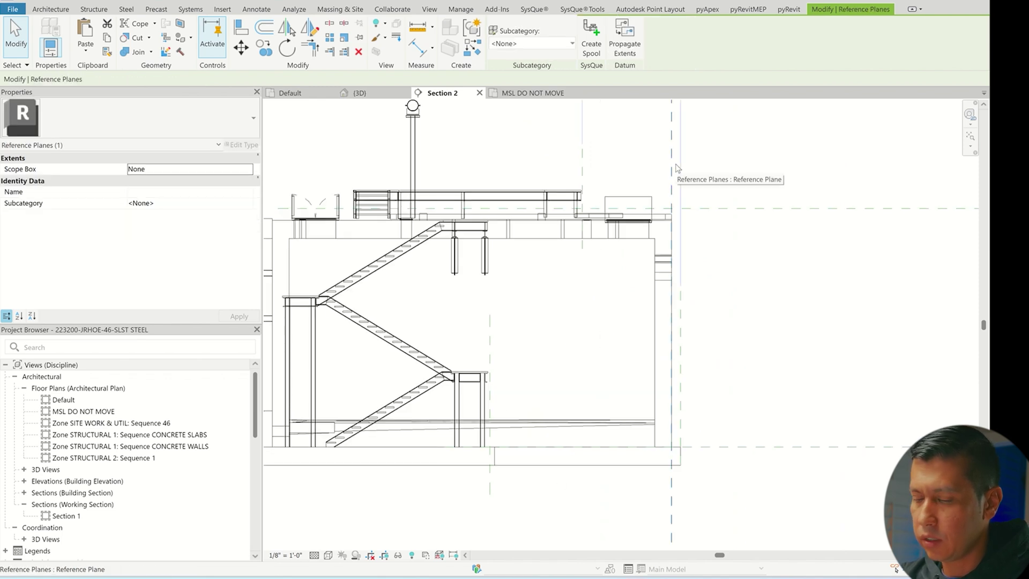
pyautogui.press('d')
pyautogui.press('i')
pyautogui.click(672, 167)
pyautogui.click(582, 182)
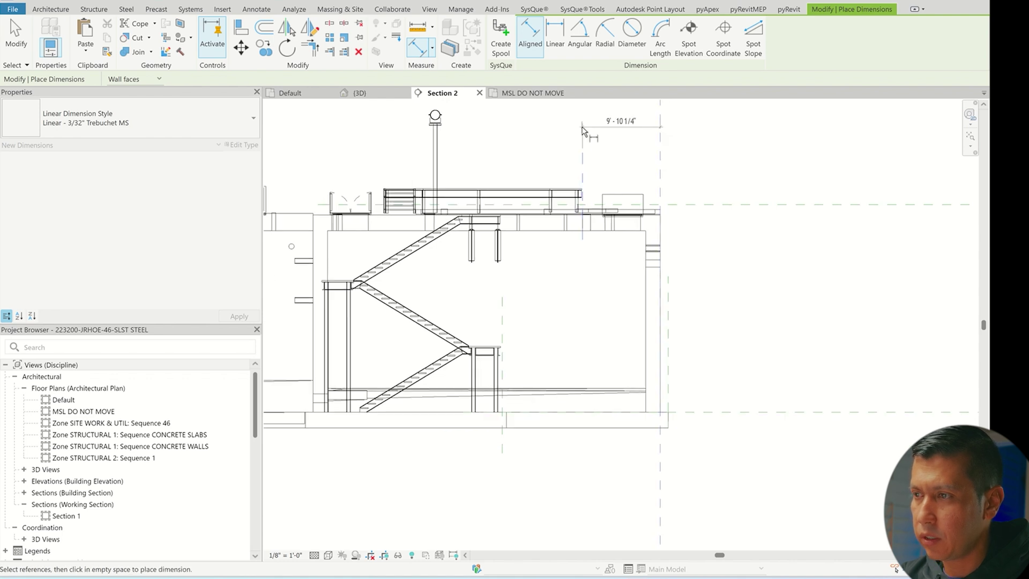
pyautogui.click(587, 121)
# Set the distance between the wall reference plane and the roof platform's reference plane to 10' 5".
pyautogui.scroll(-1, 584, 214)
pyautogui.click(570, 229)
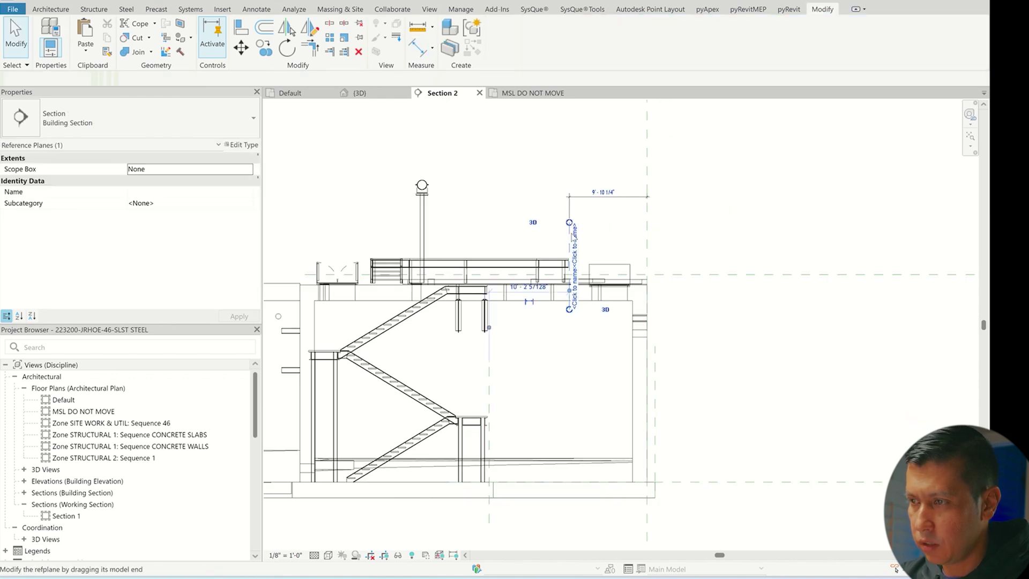
pyautogui.click(607, 192)
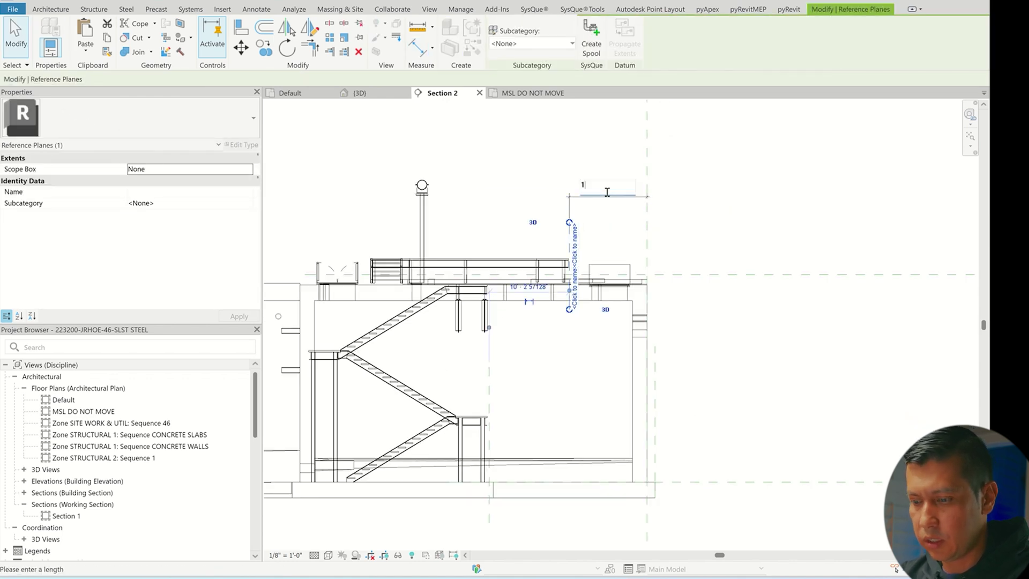
pyautogui.write("10'5")
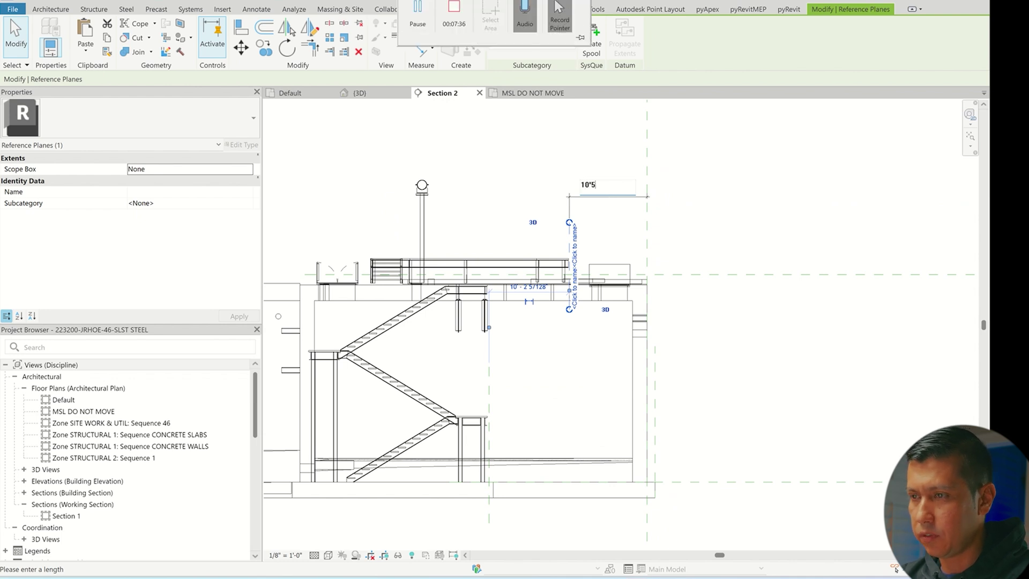
pyautogui.press('Return')
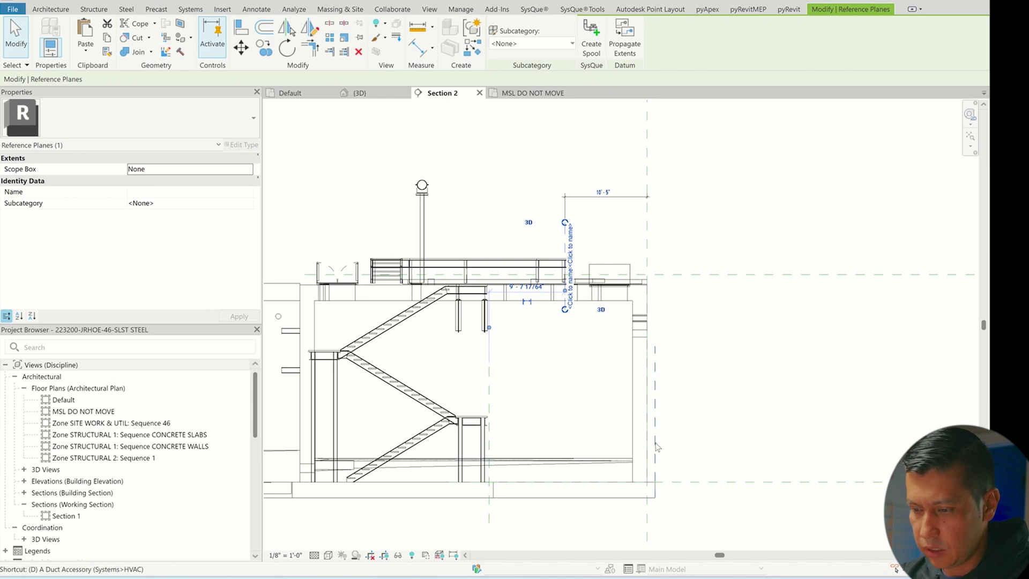
# Dimension from the slab-edge reference plane to the vertical plane at the lower stair landing, and set that distance to 21' 2".
pyautogui.press('i')
pyautogui.click(552, 409)
pyautogui.press('Escape')
pyautogui.press('Escape')
pyautogui.click(491, 382)
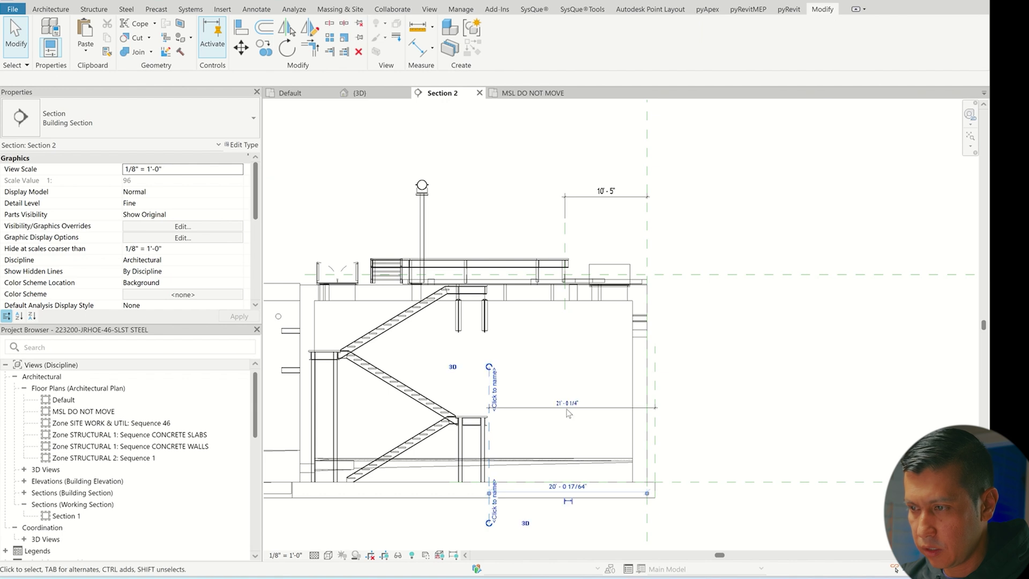
pyautogui.click(567, 402)
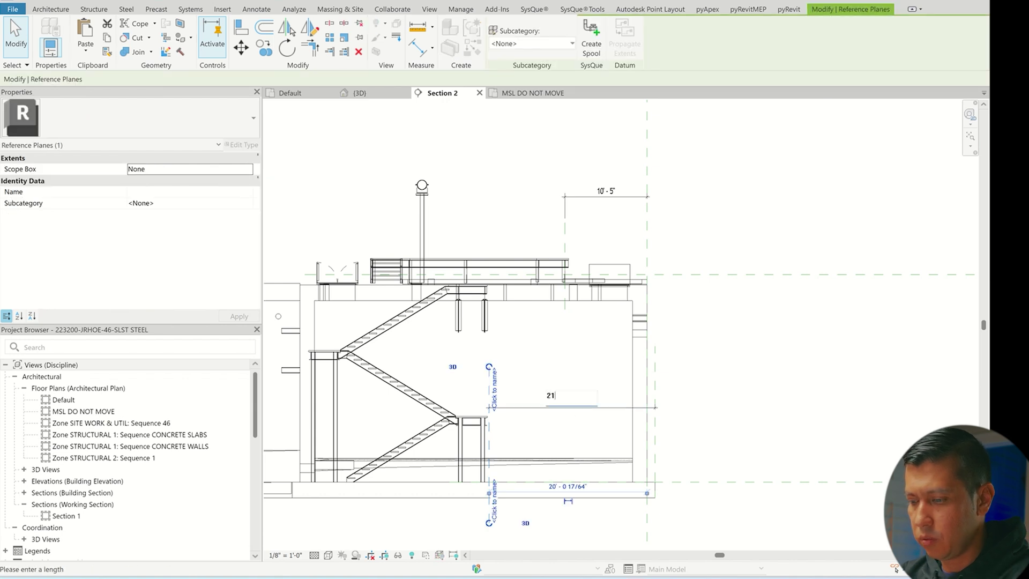
pyautogui.write("21'2")
pyautogui.press('Return')
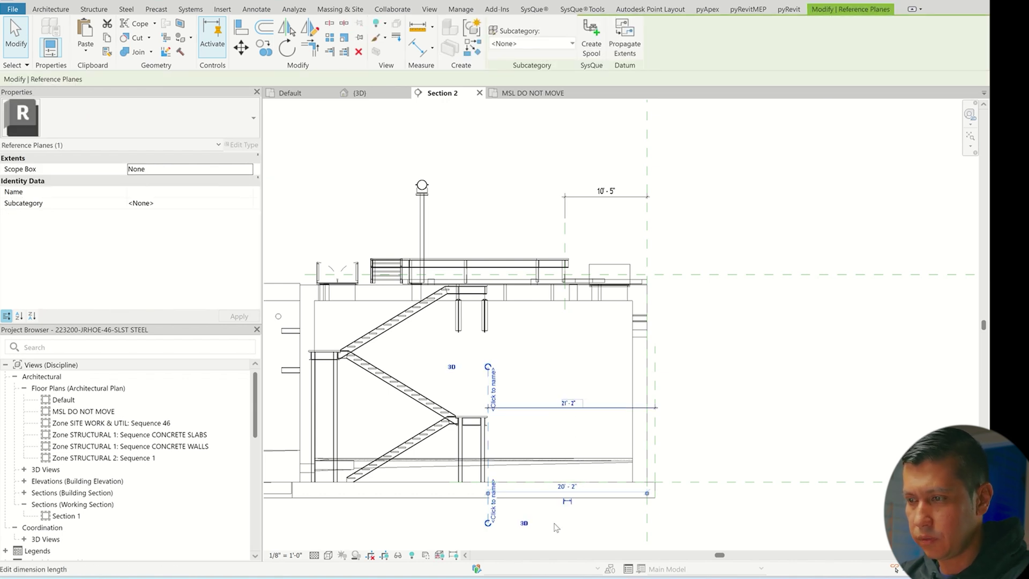
# Dimension vertically between the top of the linked slab and the horizontal reference plane at the stair column bases.
pyautogui.scroll(2, 509, 442)
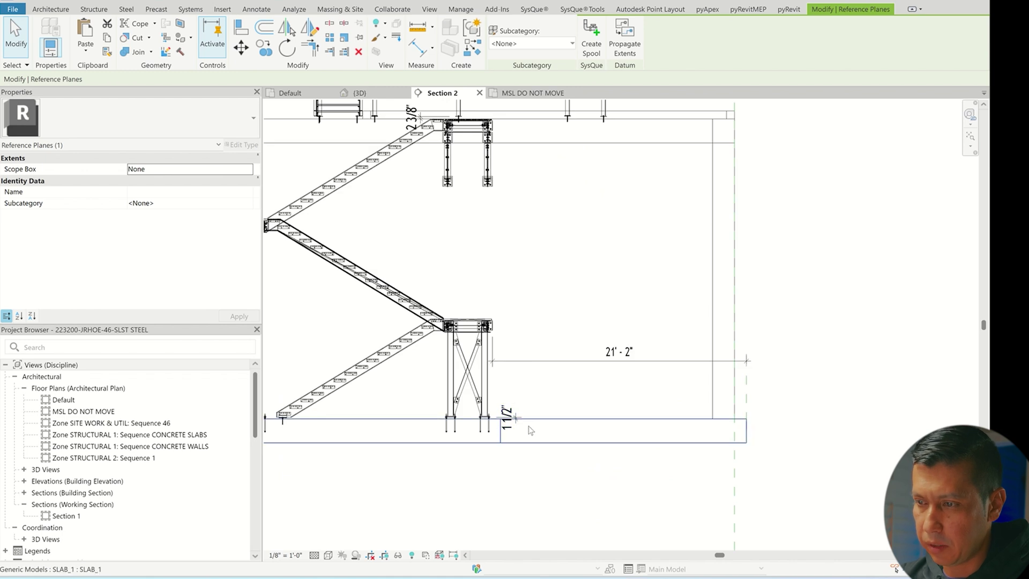
pyautogui.scroll(-5, 557, 262)
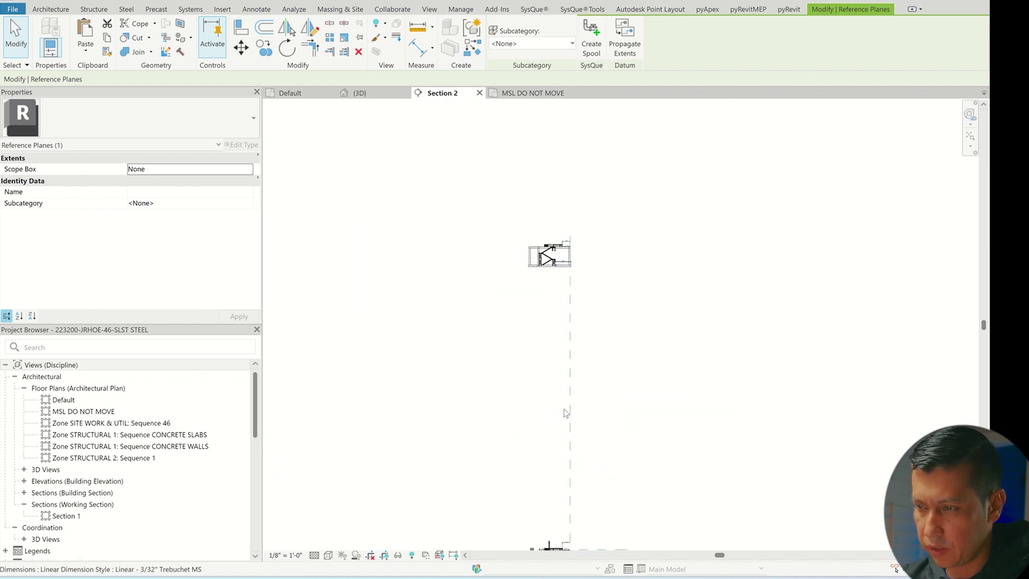
pyautogui.scroll(2, 559, 402)
pyautogui.press('d')
pyautogui.press('i')
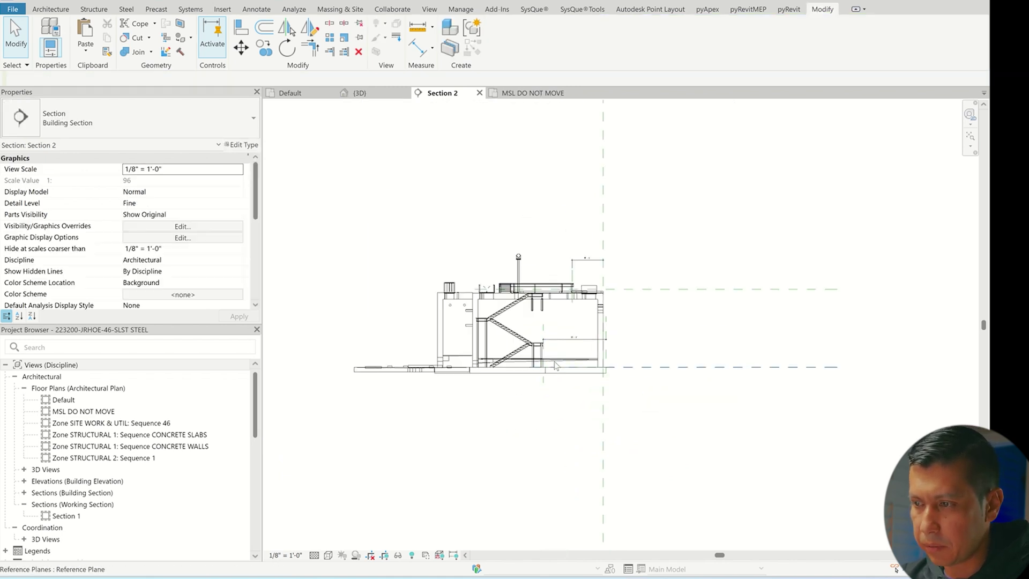
pyautogui.scroll(4, 568, 343)
pyautogui.click(569, 339)
pyautogui.click(579, 348)
pyautogui.click(576, 343)
pyautogui.press('Escape')
pyautogui.press('Escape')
# Set the horizontal stair-base reference plane 1.5" from the top of the linked slab.
pyautogui.click(682, 331)
pyautogui.click(570, 340)
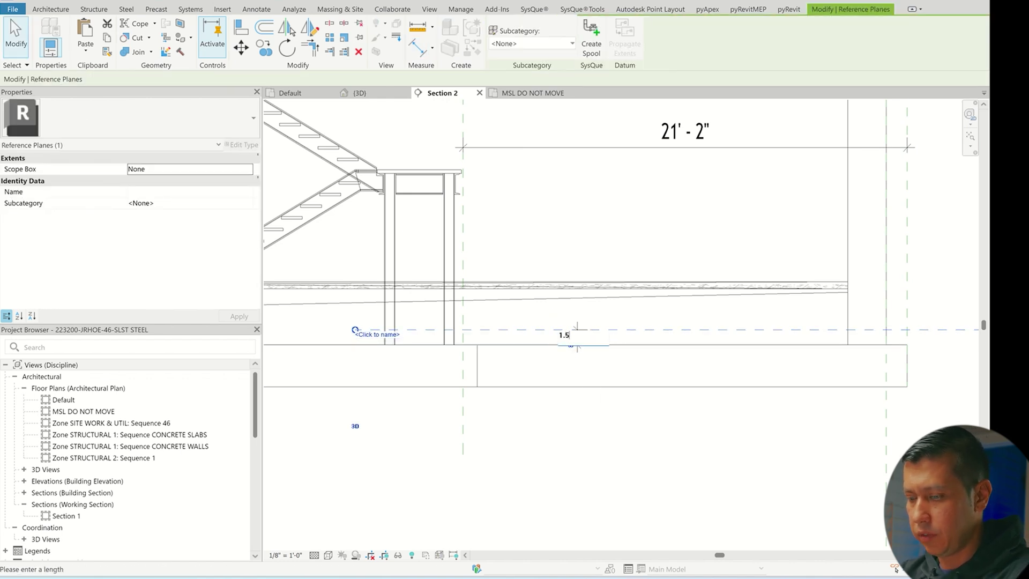
pyautogui.write('1.5"')
pyautogui.press('Return')
# Move the horizontal roof reference plane down to the base of the linked roof platform's posts.
pyautogui.scroll(-6, 588, 365)
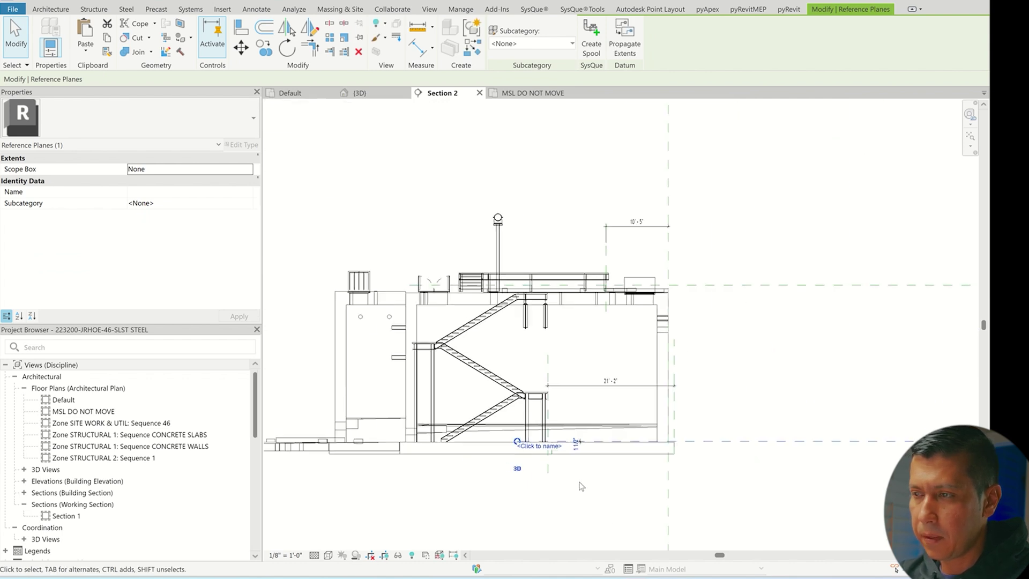
pyautogui.scroll(4, 588, 365)
pyautogui.scroll(3, 691, 375)
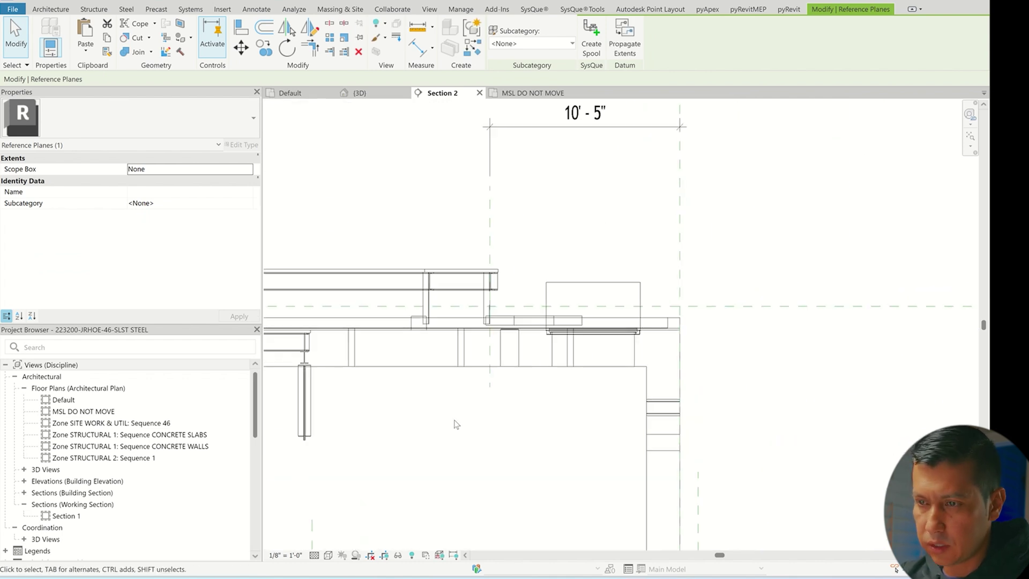
pyautogui.moveTo(452, 420); pyautogui.dragTo(719, 421, button='middle')
pyautogui.scroll(4, 386, 340)
pyautogui.press('m')
pyautogui.press('v')
pyautogui.click(498, 287)
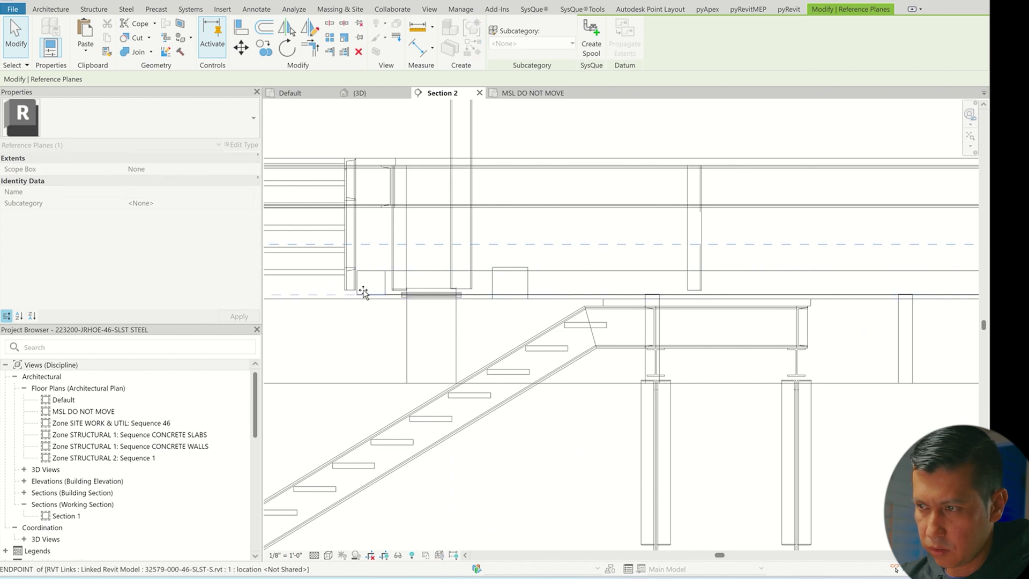
pyautogui.click(333, 292)
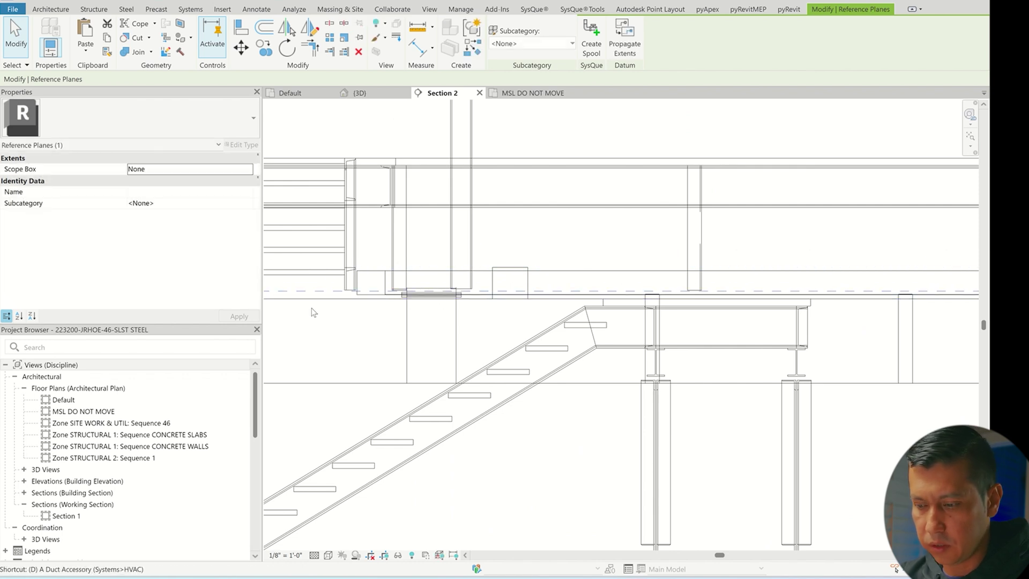
# Dimension vertically between the horizontal roof reference plane and the linked roof surface beside the platform stairs.
pyautogui.press('d')
pyautogui.press('i')
pyautogui.click(328, 291)
pyautogui.moveTo(407, 325); pyautogui.dragTo(606, 349, button='middle')
pyautogui.press('Escape')
pyautogui.press('Escape')
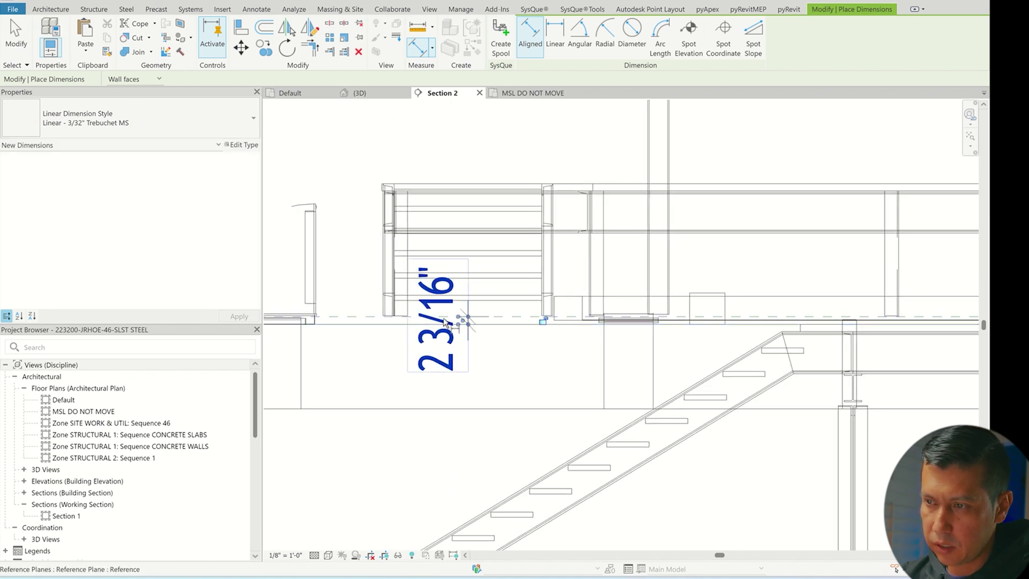
# Set the horizontal roof reference plane 2 3/8" from the linked roof surface.
pyautogui.click(528, 316)
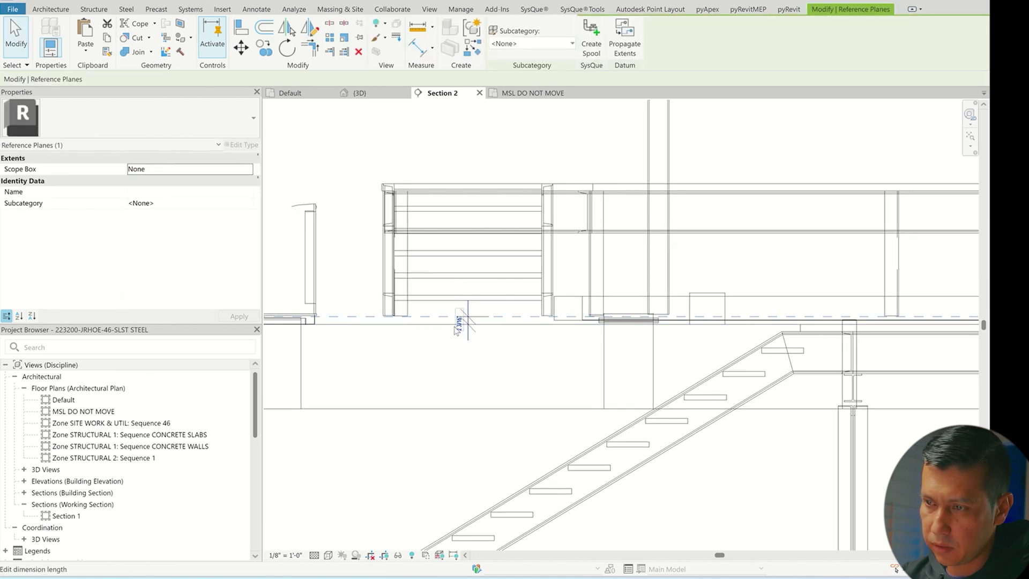
pyautogui.click(464, 318)
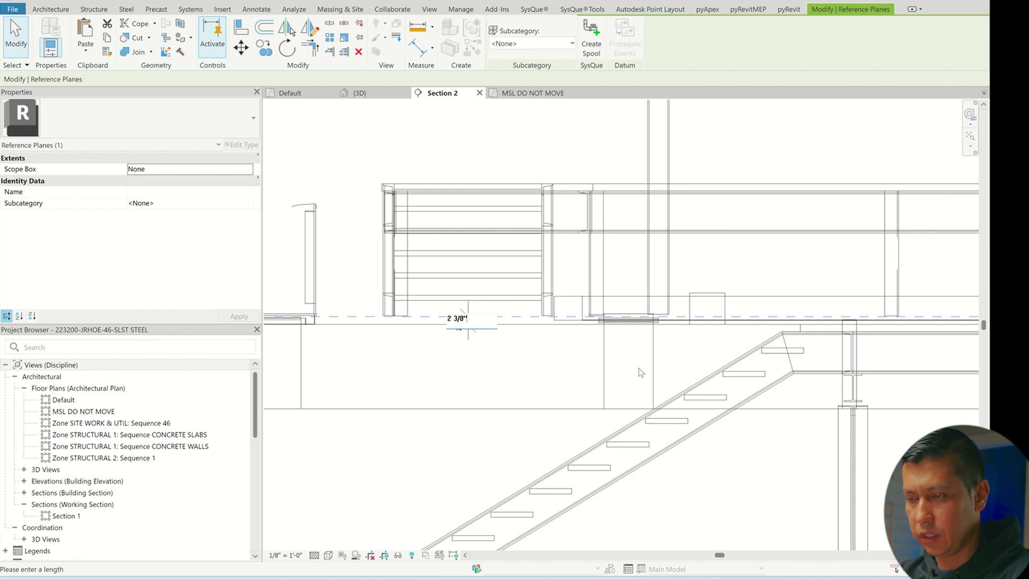
pyautogui.write('2 3/8"')
pyautogui.press('Return')
pyautogui.press('Escape')
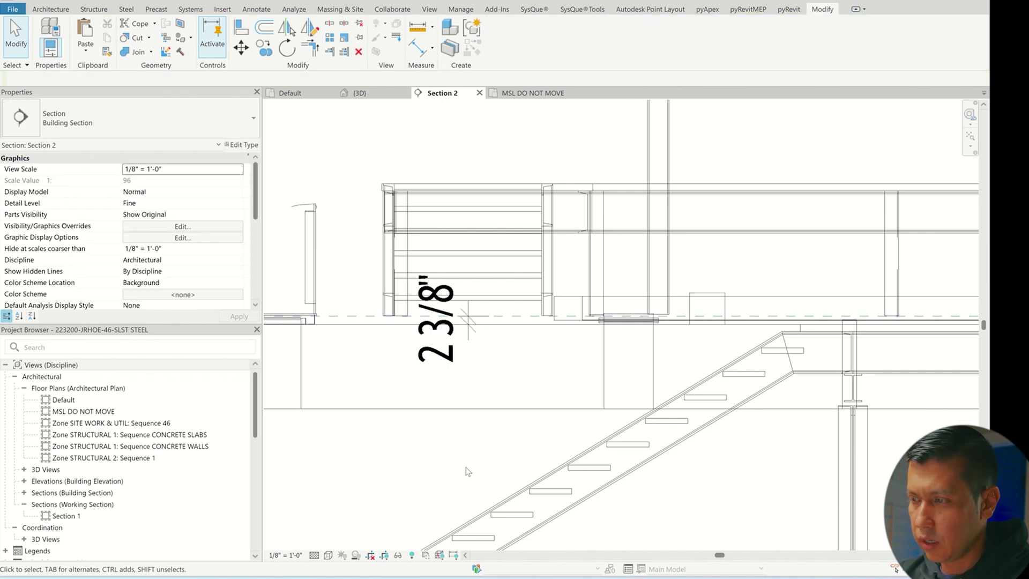
# Paste the copied roof platform steel group from the clipboard beside the linked model, about 29' 7" from the long vertical reference plane.
pyautogui.scroll(-6, 423, 349)
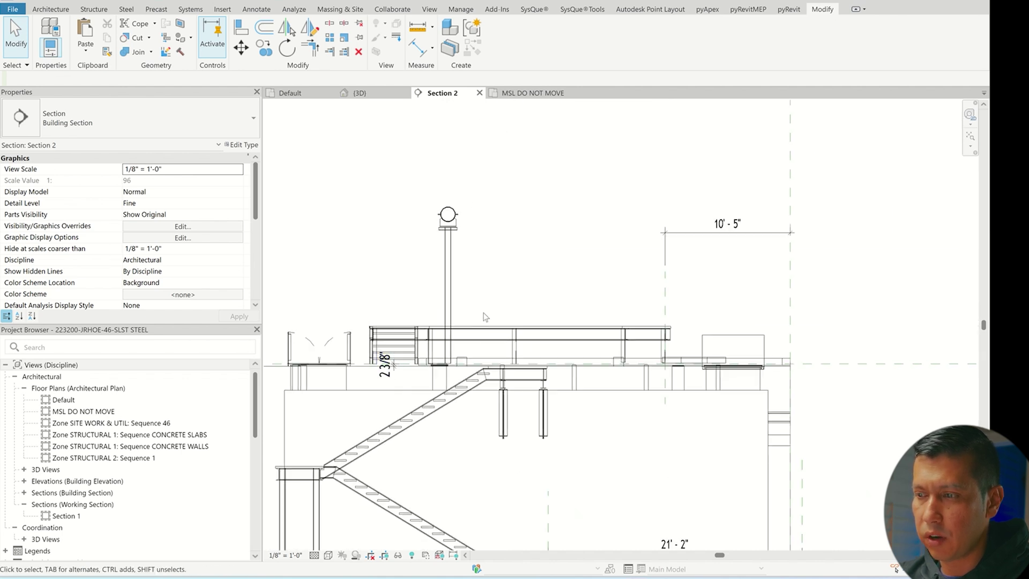
pyautogui.scroll(3, 511, 348)
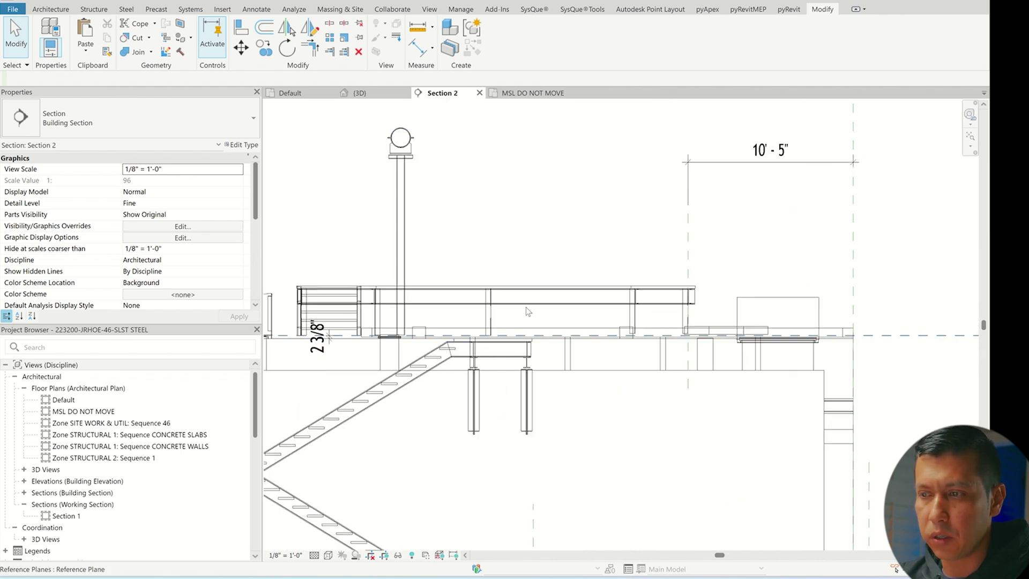
pyautogui.scroll(-1, 555, 402)
pyautogui.scroll(-5, 557, 405)
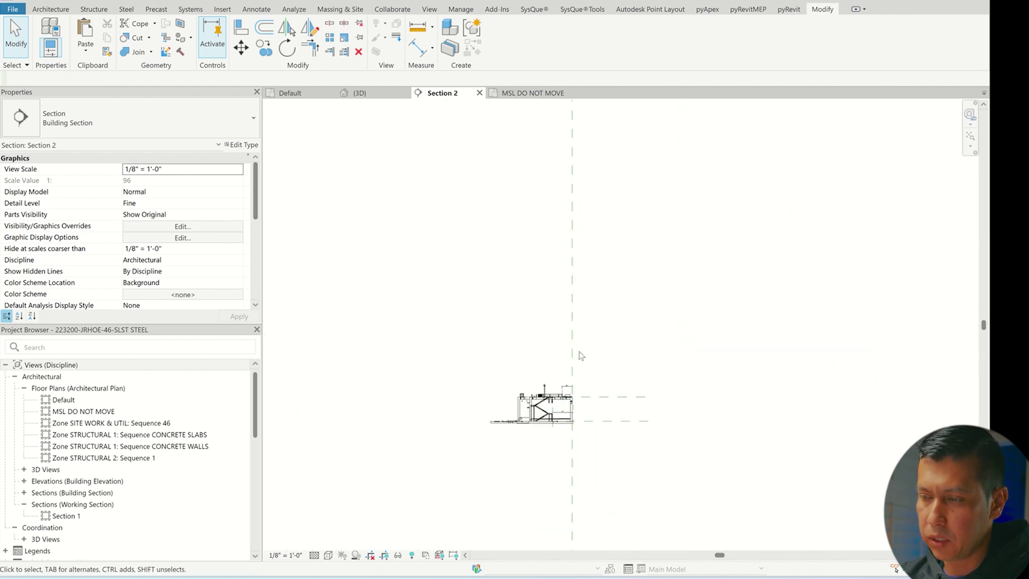
pyautogui.scroll(-1, 607, 459)
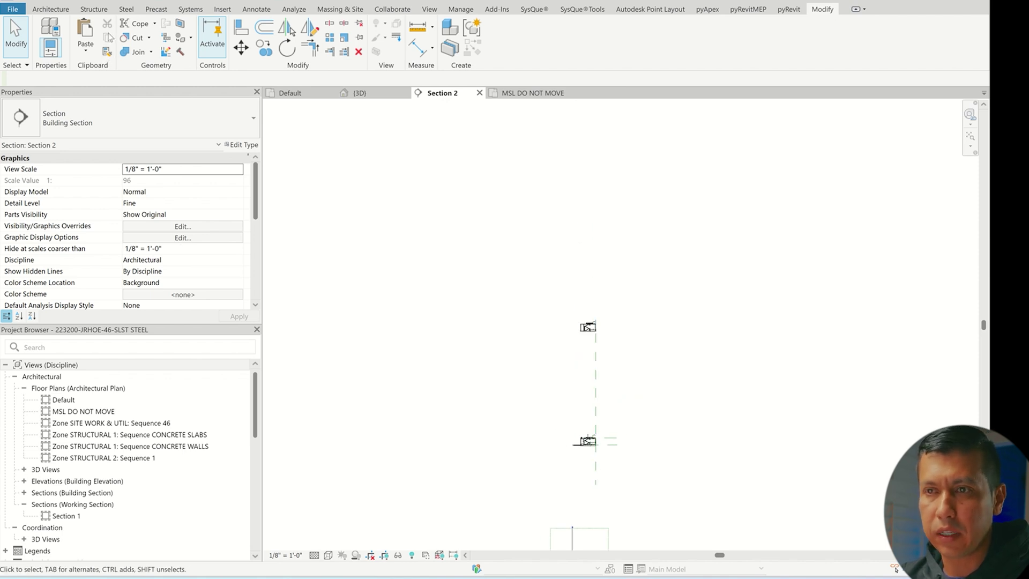
pyautogui.click(85, 52)
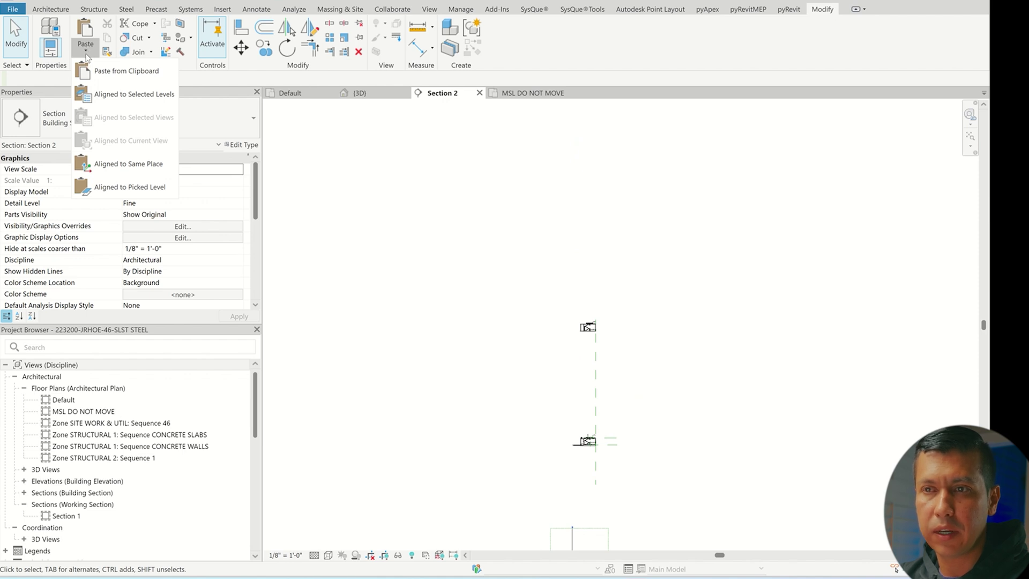
pyautogui.click(118, 71)
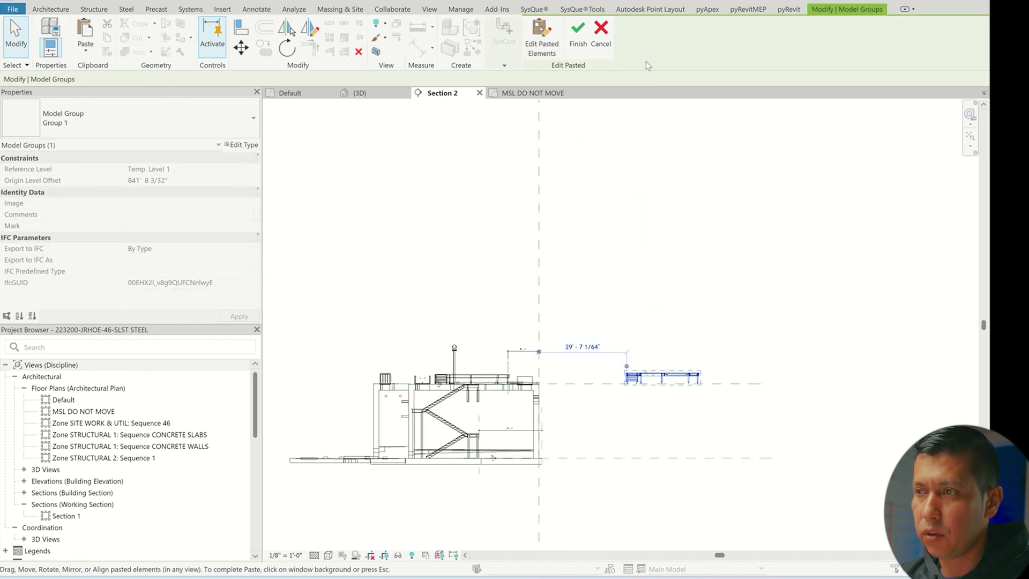
pyautogui.scroll(7, 643, 393)
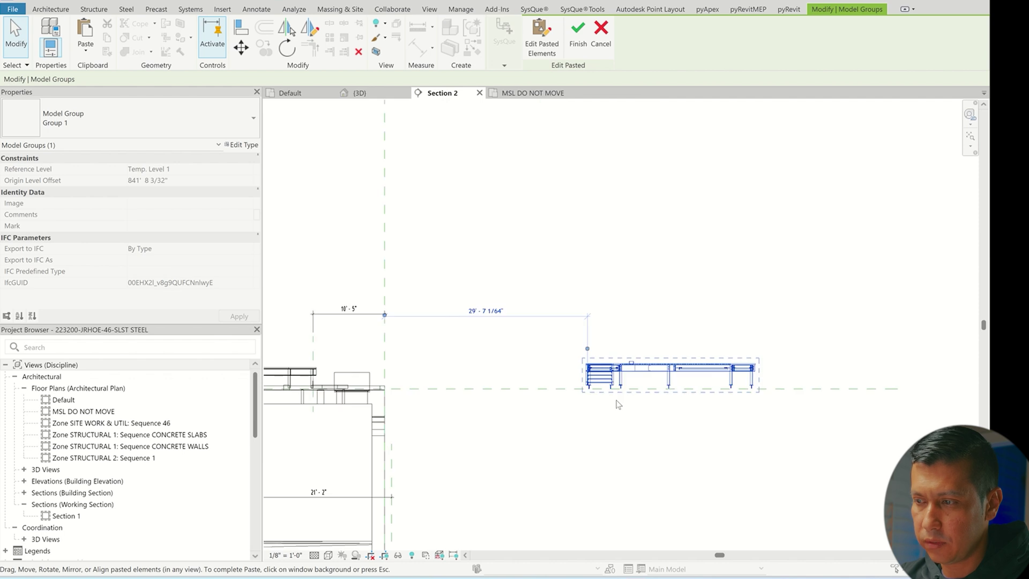
pyautogui.scroll(3, 645, 393)
pyautogui.scroll(-2, 444, 411)
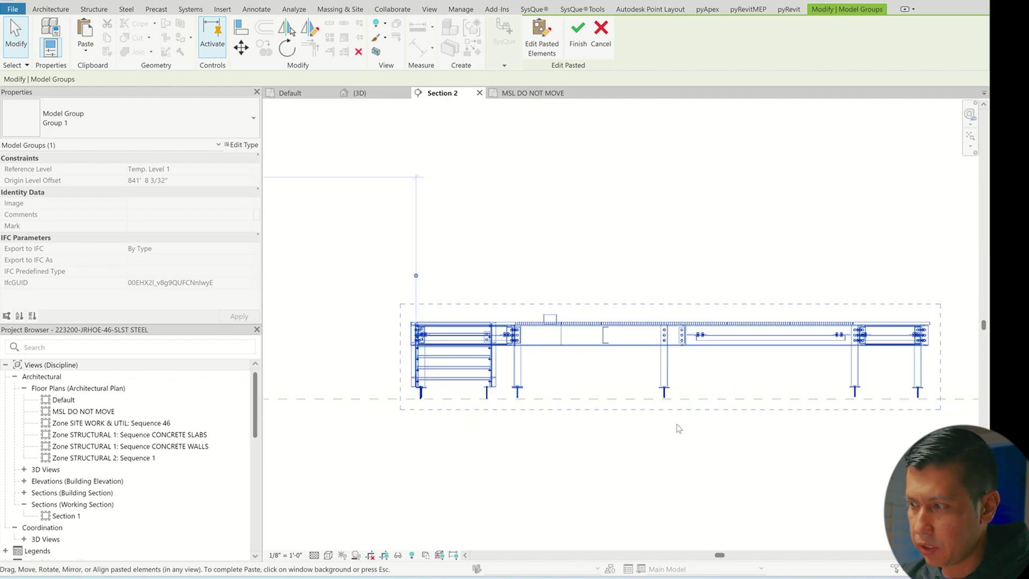
# Move the pasted roof platform group vertically from the underside of its post base plate onto the horizontal roof reference plane.
pyautogui.scroll(4, 669, 401)
pyautogui.scroll(-4, 616, 364)
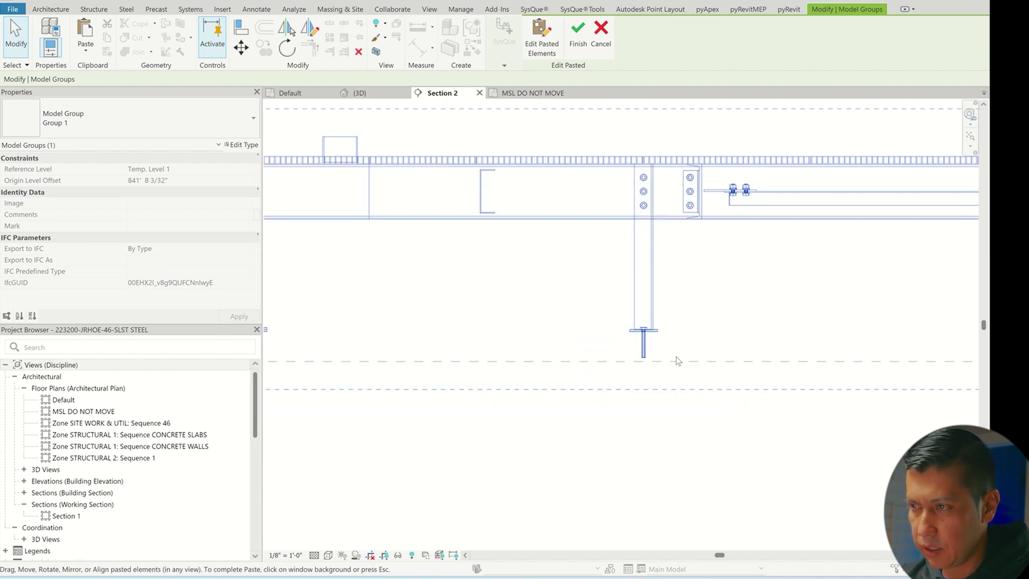
pyautogui.scroll(8, 670, 343)
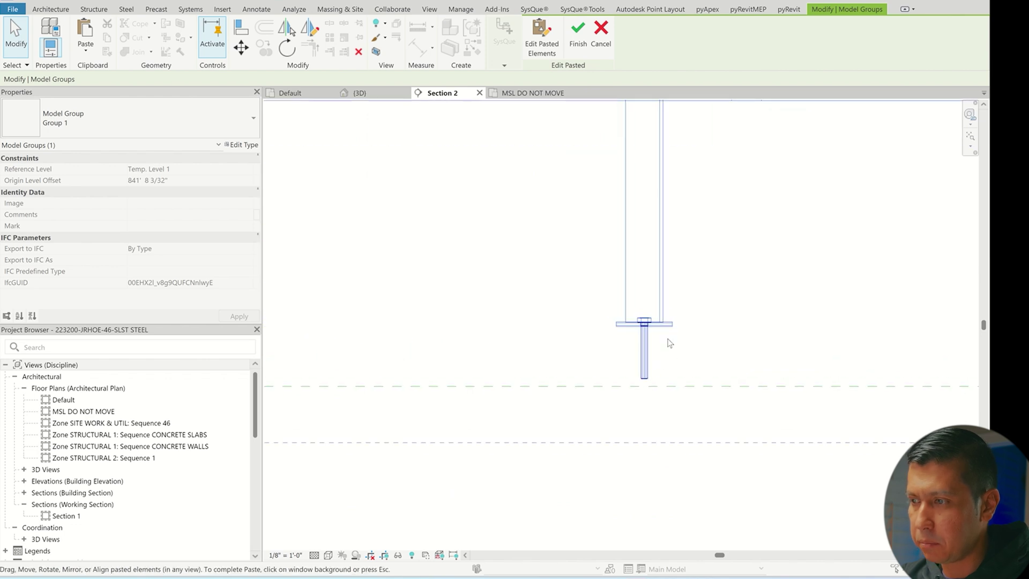
pyautogui.click(241, 53)
pyautogui.click(678, 314)
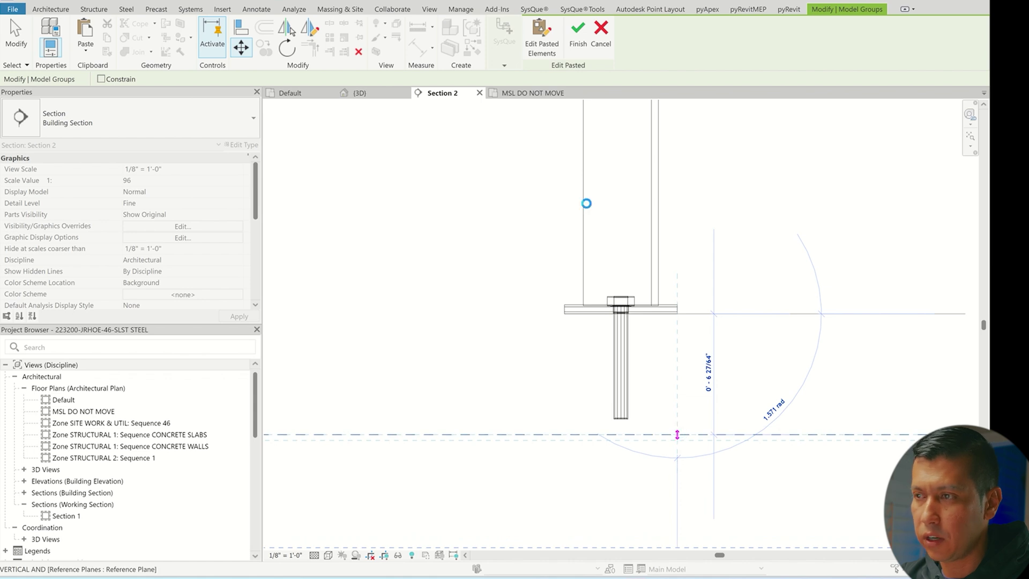
pyautogui.click(677, 433)
pyautogui.scroll(-4, 673, 423)
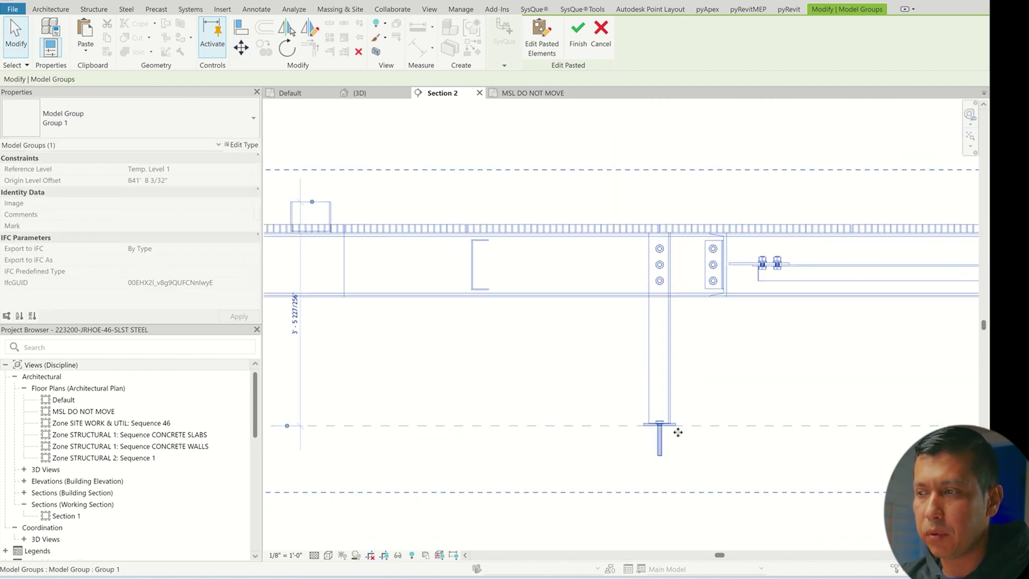
pyautogui.scroll(-3, 677, 431)
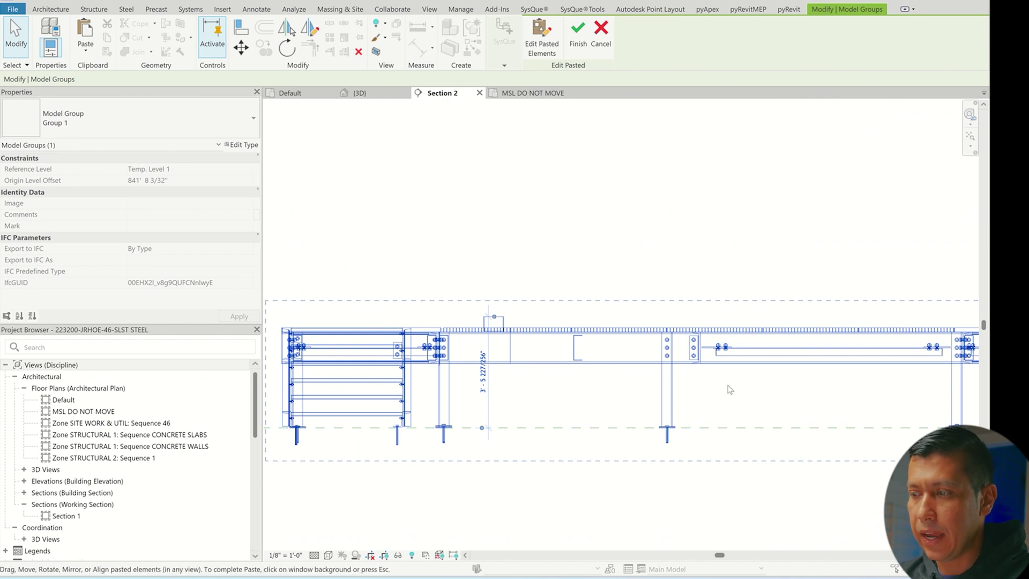
pyautogui.scroll(5, 676, 431)
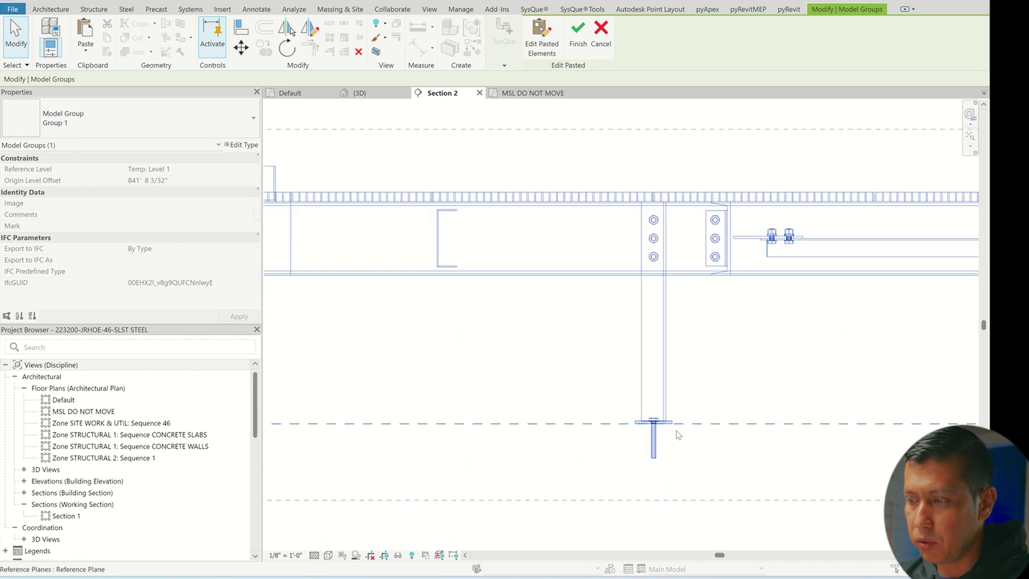
# Move the roof platform group horizontally from its outer beam edge to the 10' 5" vertical reference plane, and finish the paste.
pyautogui.scroll(-5, 564, 340)
pyautogui.click(241, 47)
pyautogui.scroll(3, 686, 206)
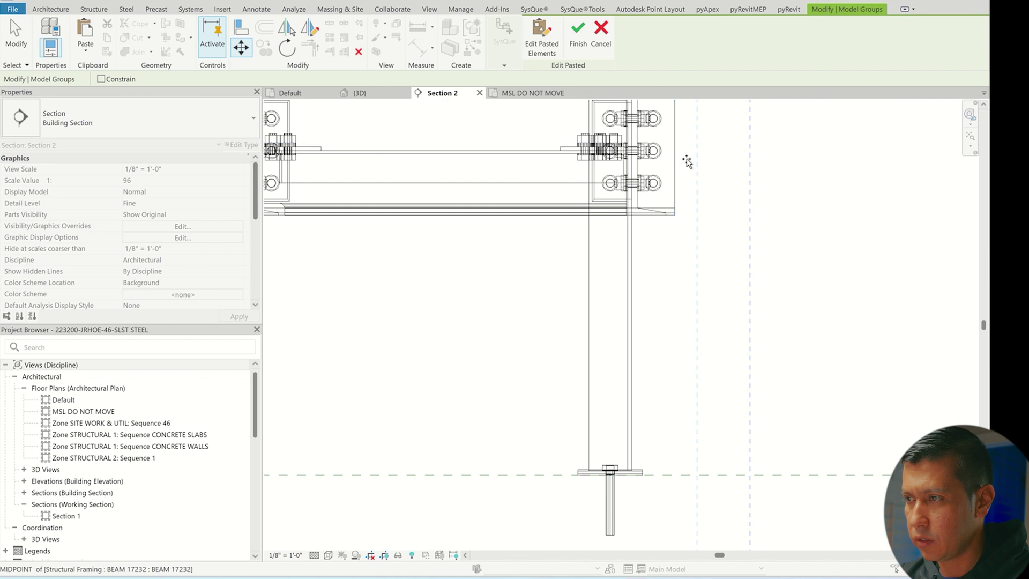
pyautogui.click(686, 161)
pyautogui.scroll(-5, 896, 172)
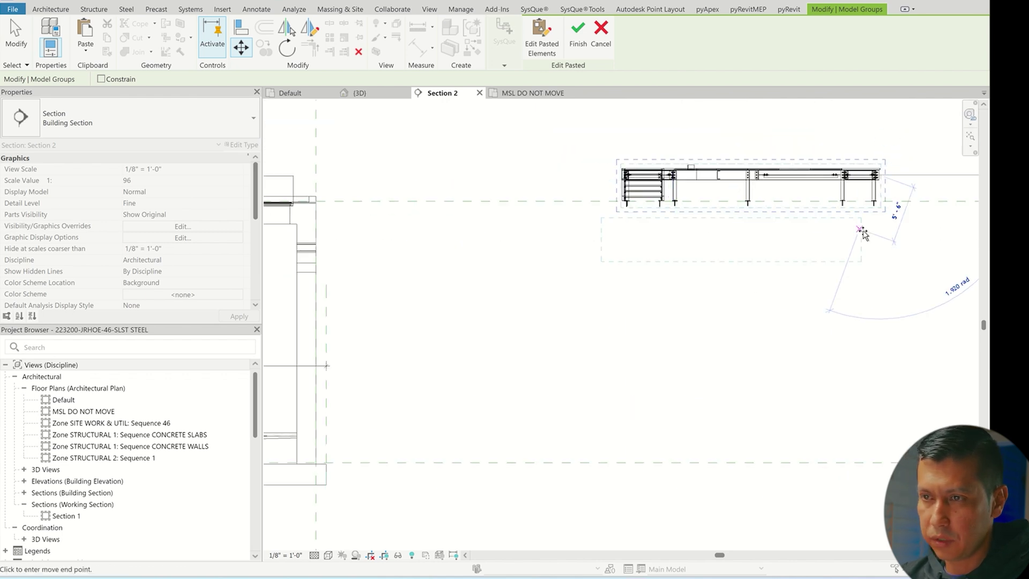
pyautogui.scroll(4, 402, 198)
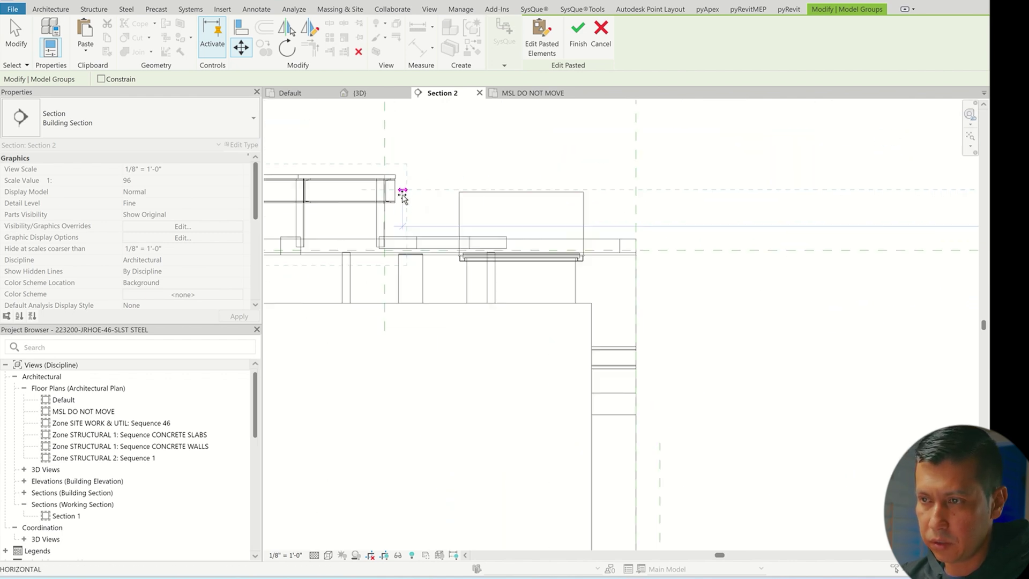
pyautogui.scroll(3, 390, 188)
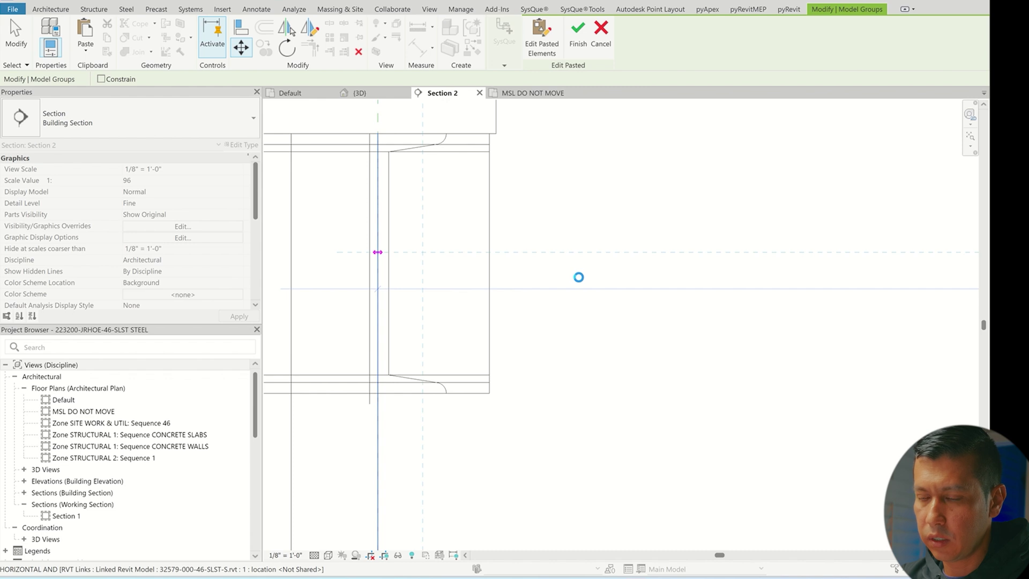
pyautogui.click(577, 277)
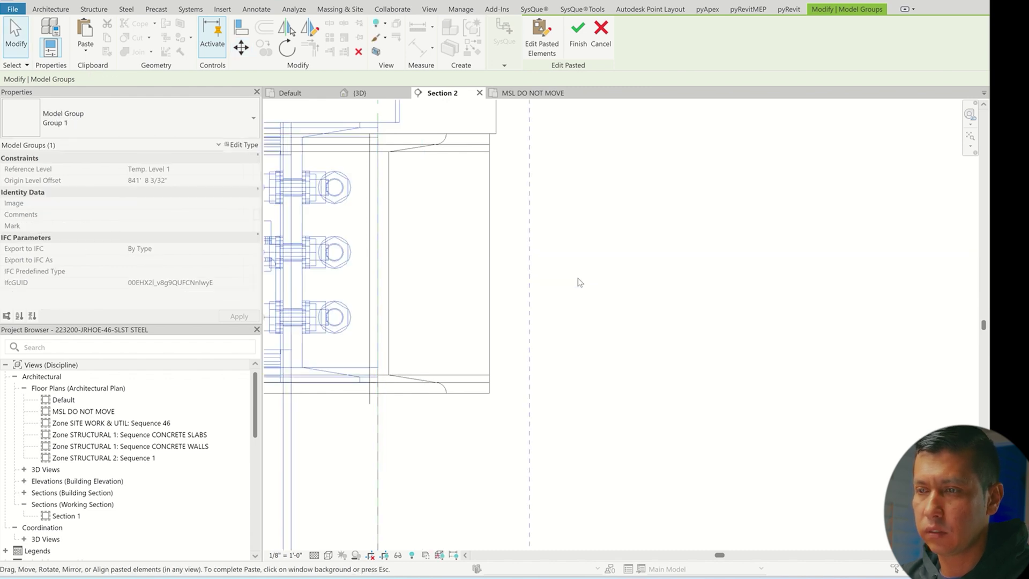
pyautogui.scroll(-3, 685, 315)
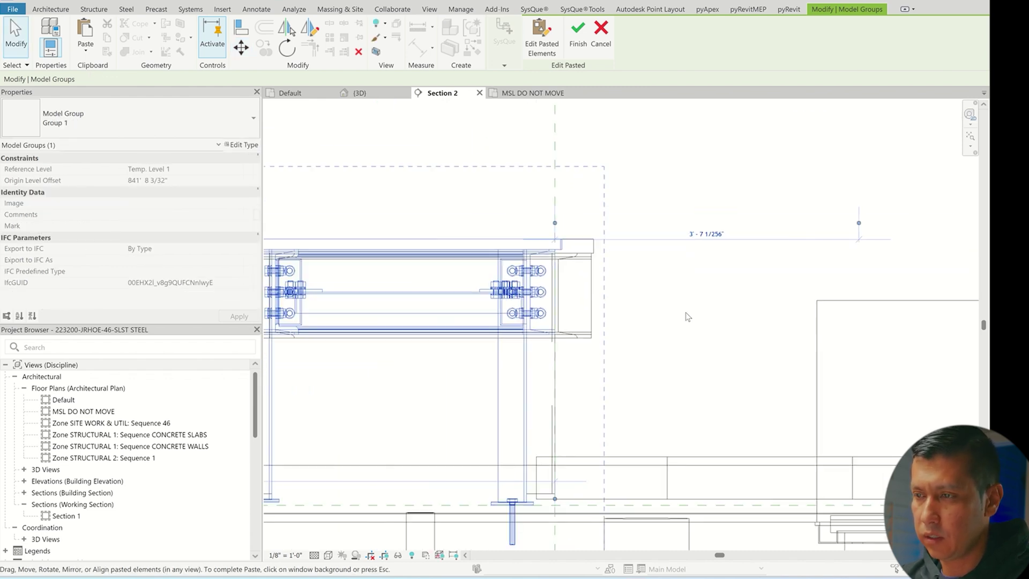
pyautogui.click(685, 314)
pyautogui.scroll(-2, 589, 279)
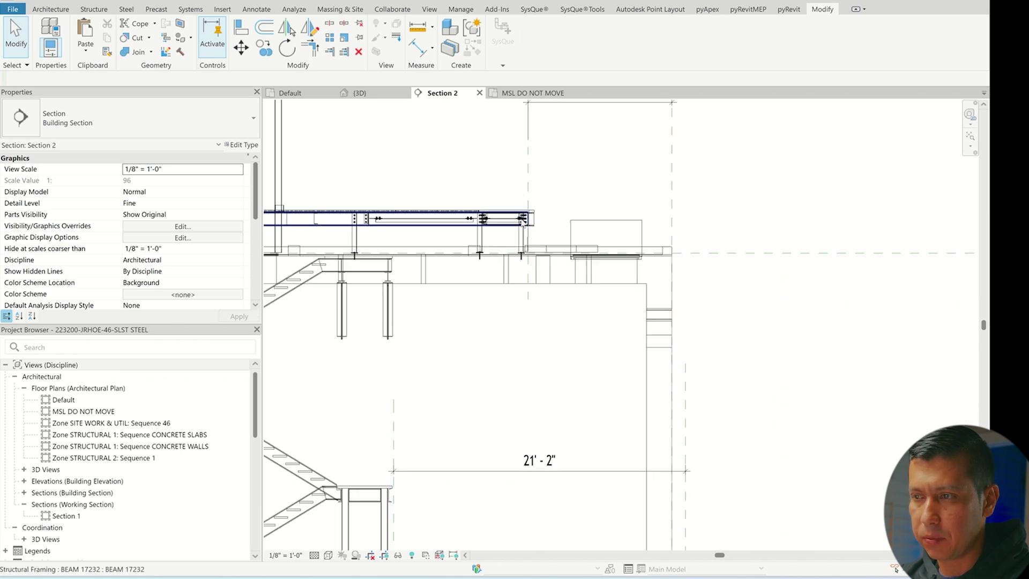
pyautogui.scroll(-2, 654, 230)
# Select the whole stair tower steel in the 3D view and copy it to the clipboard.
pyautogui.click(360, 92)
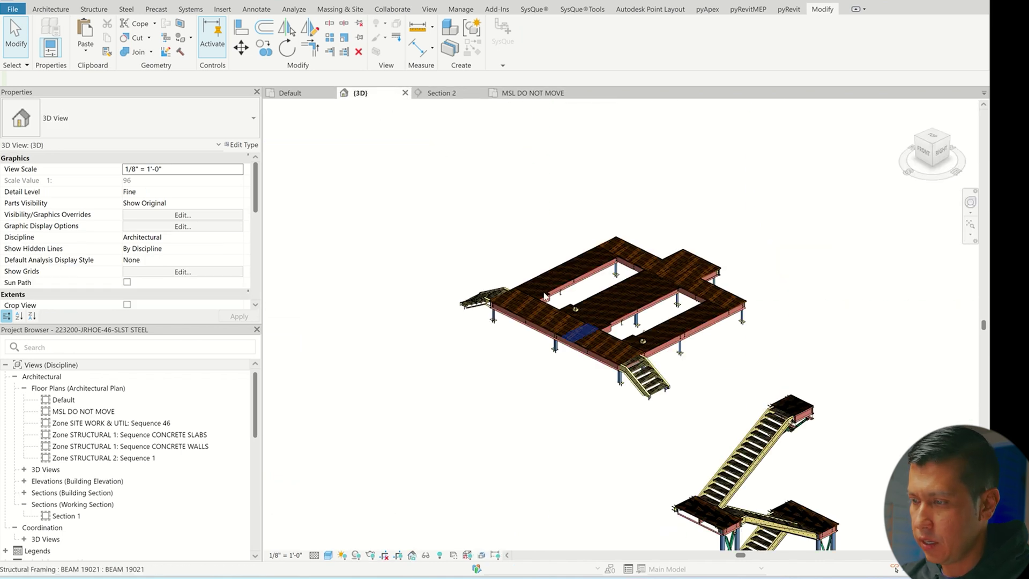
pyautogui.scroll(-3, 580, 350)
pyautogui.keyDown('shift'); pyautogui.moveTo(579, 350); pyautogui.dragTo(702, 414, button='middle'); pyautogui.keyUp('shift')
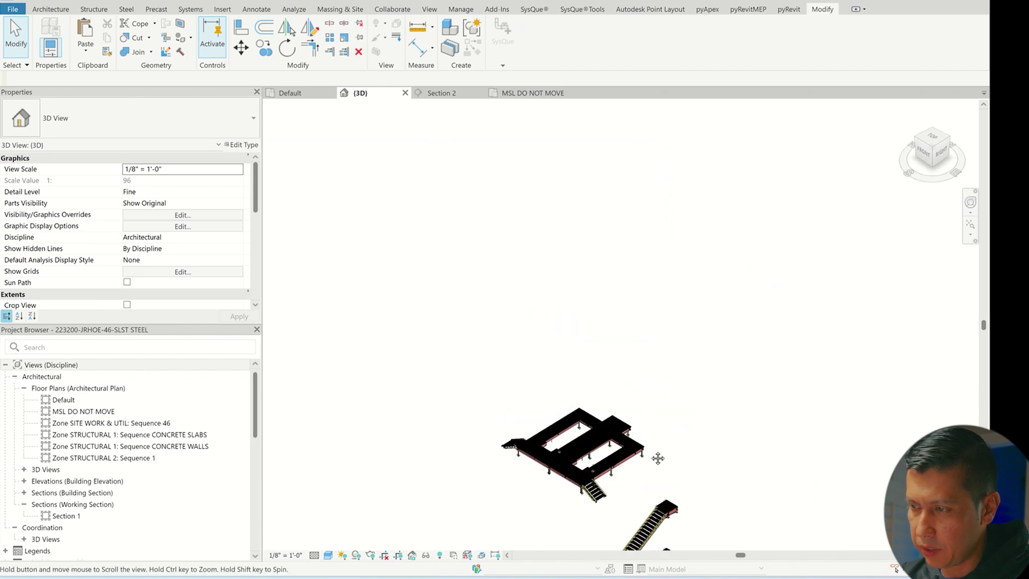
pyautogui.moveTo(656, 453); pyautogui.dragTo(632, 228, button='middle')
pyautogui.moveTo(735, 433); pyautogui.dragTo(595, 269)
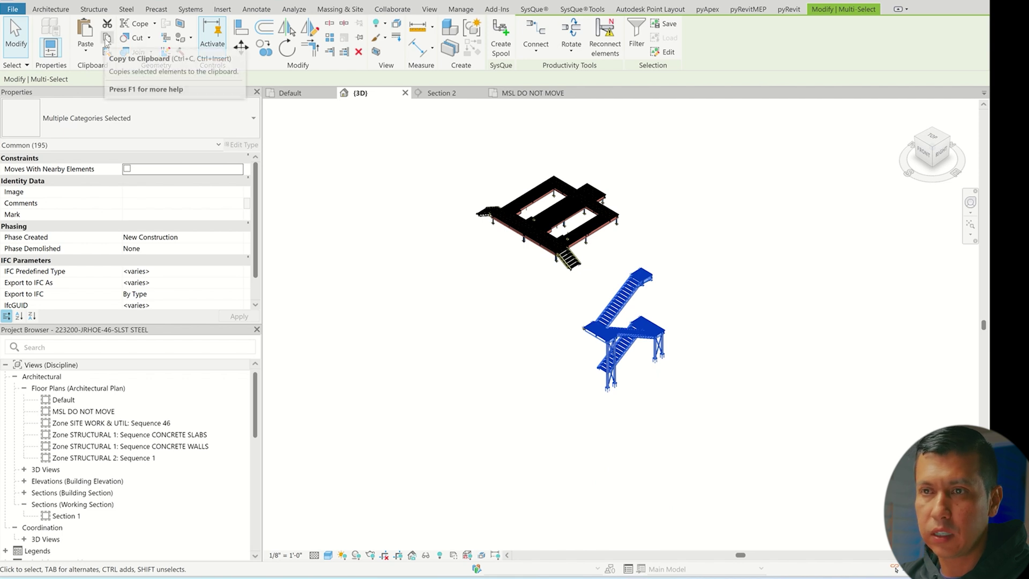
# Paste the copied stair steel from the clipboard into Section 2 beside the linked model, on the lower horizontal reference plane.
pyautogui.click(440, 93)
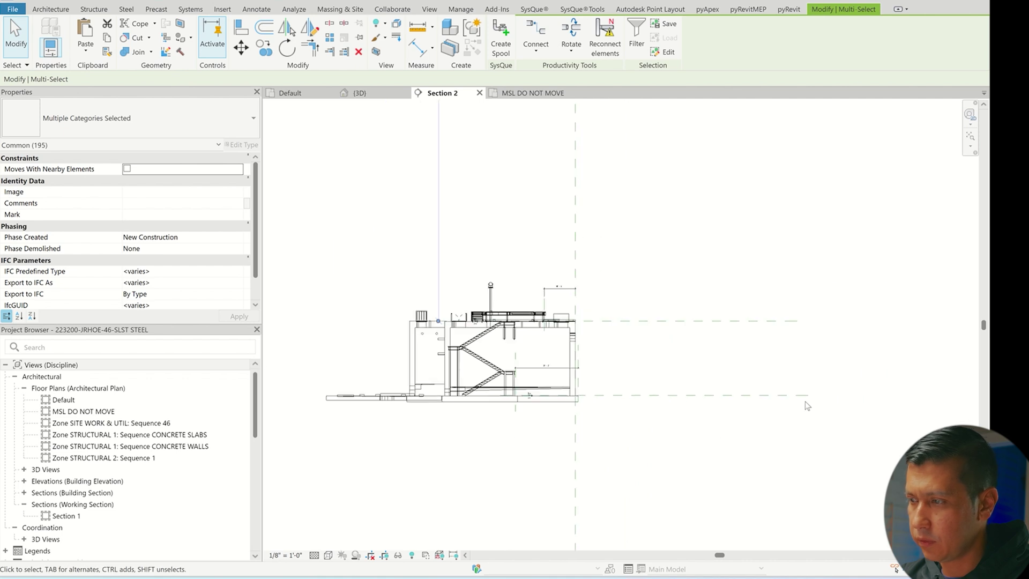
pyautogui.moveTo(545, 125); pyautogui.dragTo(331, 152, button='middle')
pyautogui.click(84, 52)
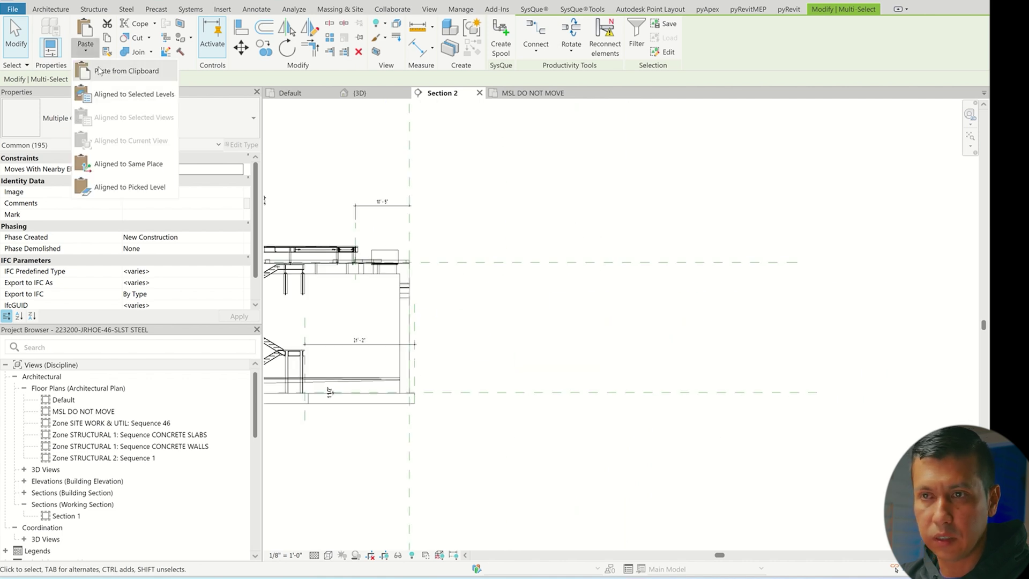
pyautogui.click(107, 70)
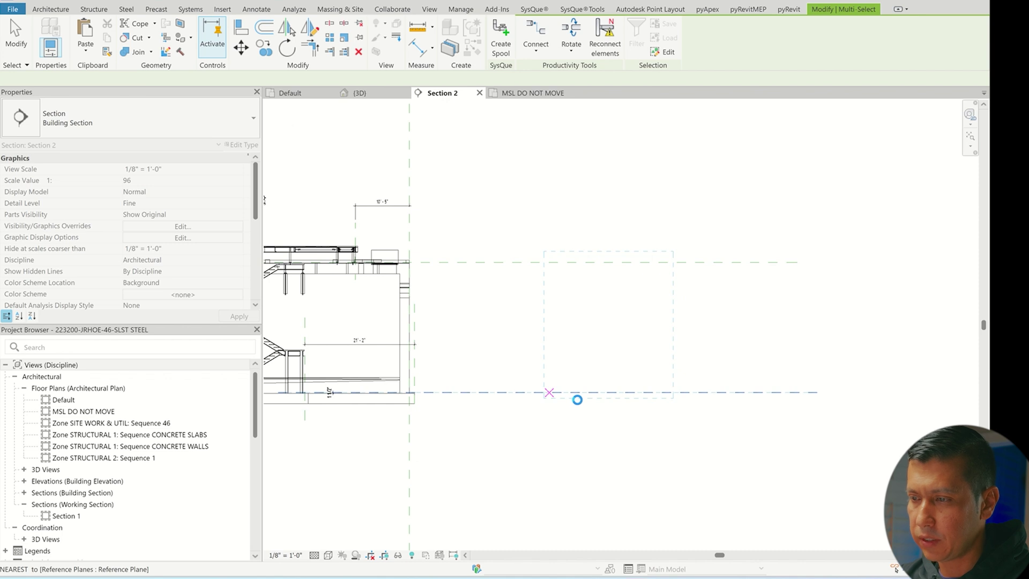
pyautogui.click(577, 399)
# Move the pasted stair group vertically from the underside of its column base plate onto the lower horizontal reference plane.
pyautogui.scroll(3, 552, 388)
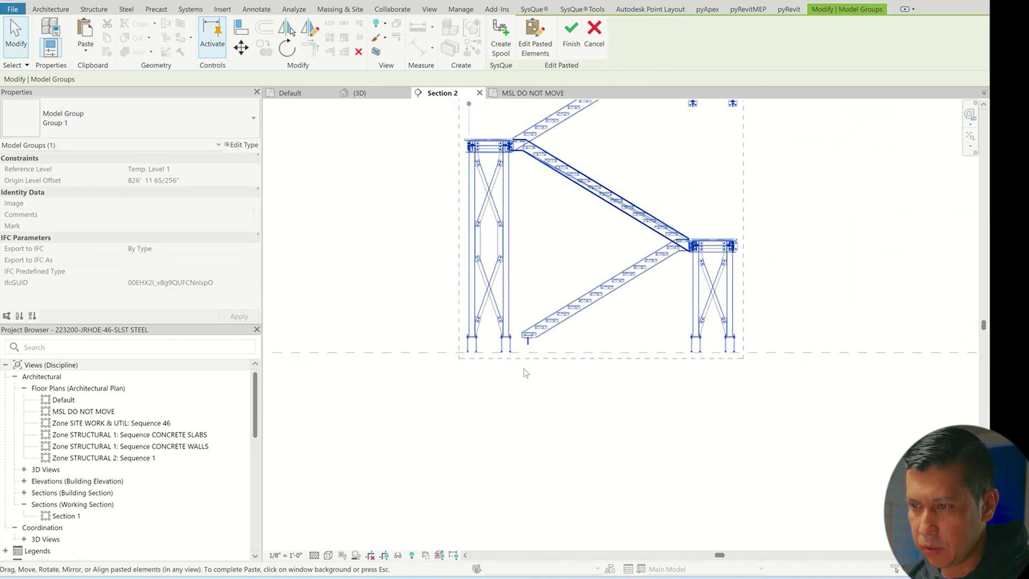
pyautogui.scroll(-3, 853, 370)
pyautogui.scroll(4, 407, 346)
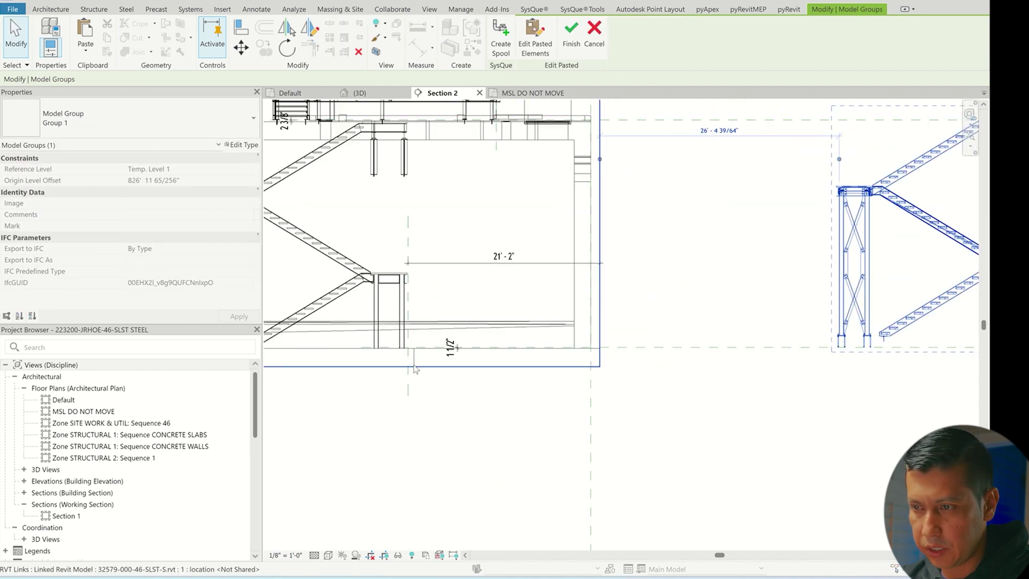
pyautogui.scroll(2, 408, 346)
pyautogui.scroll(-4, 353, 353)
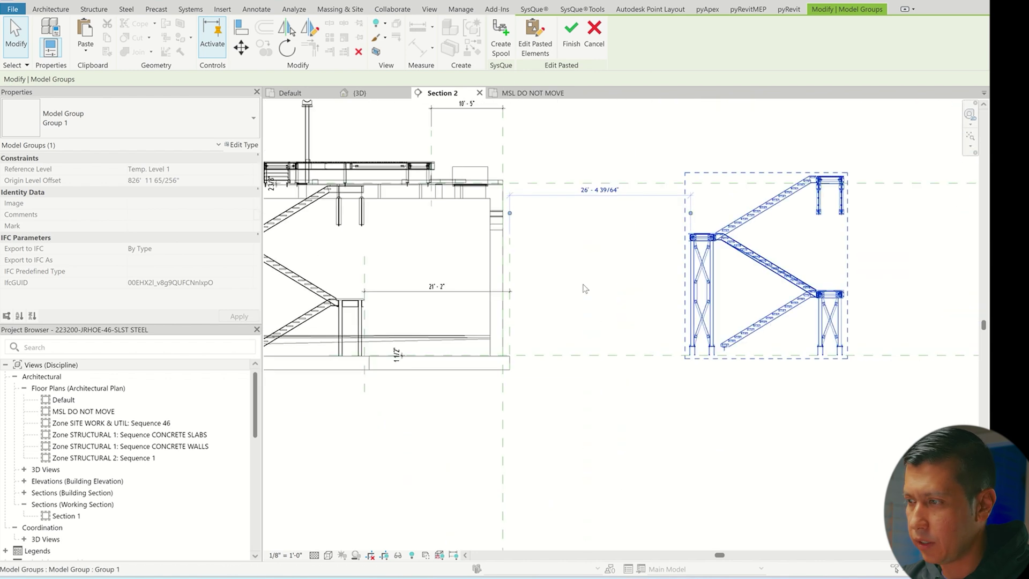
pyautogui.scroll(5, 713, 375)
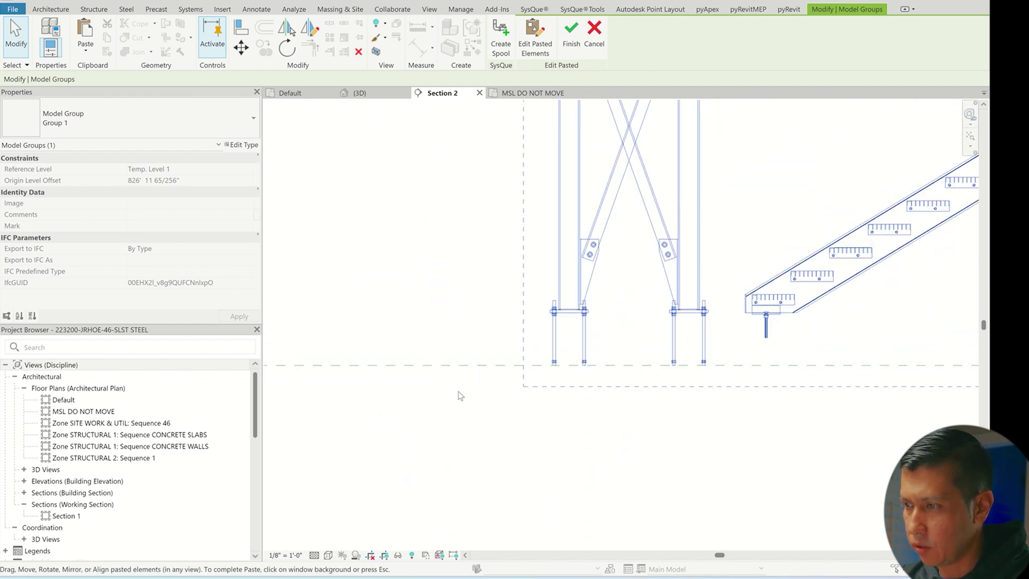
pyautogui.scroll(-3, 464, 396)
pyautogui.scroll(4, 697, 321)
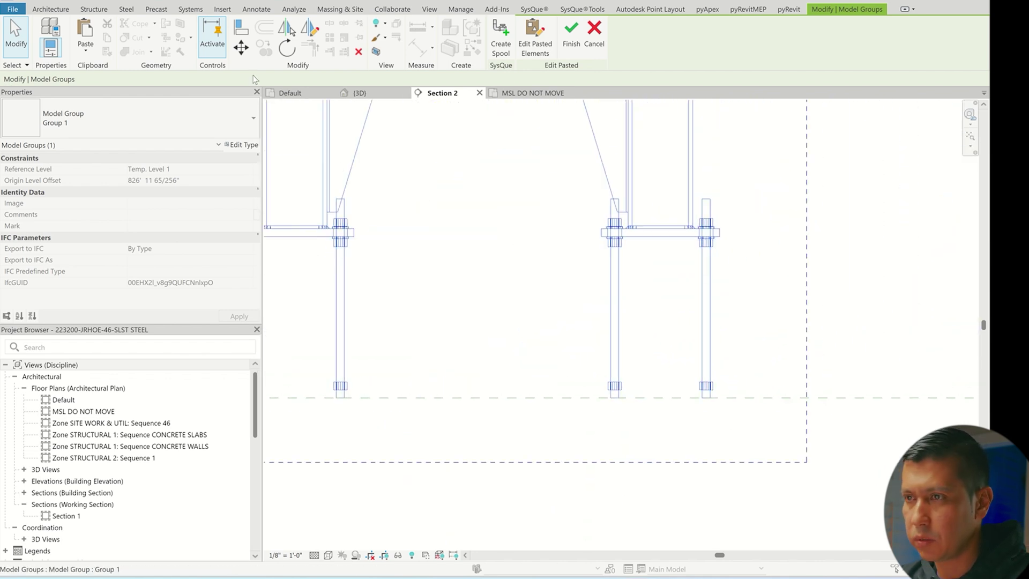
pyautogui.click(241, 49)
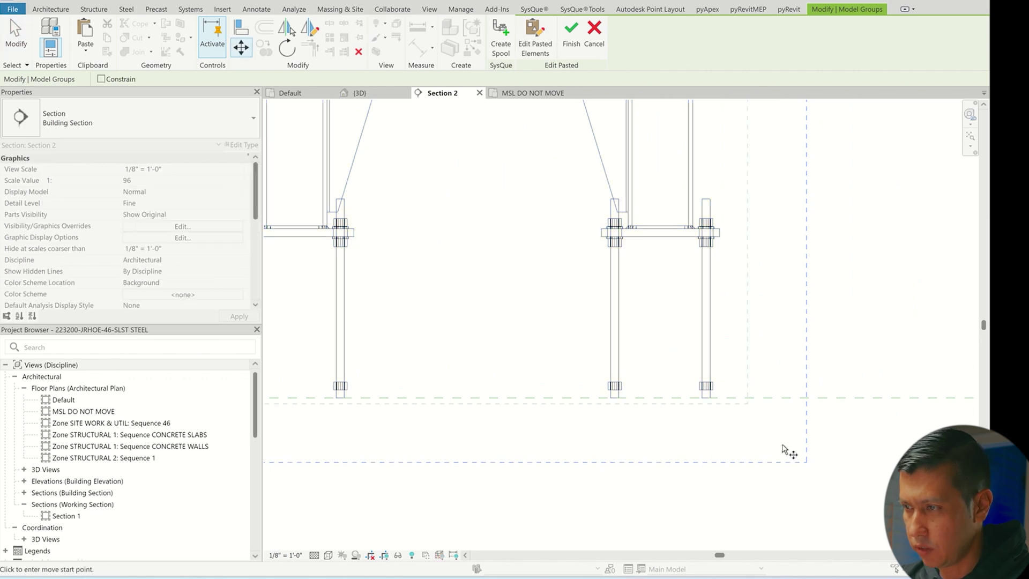
pyautogui.click(720, 236)
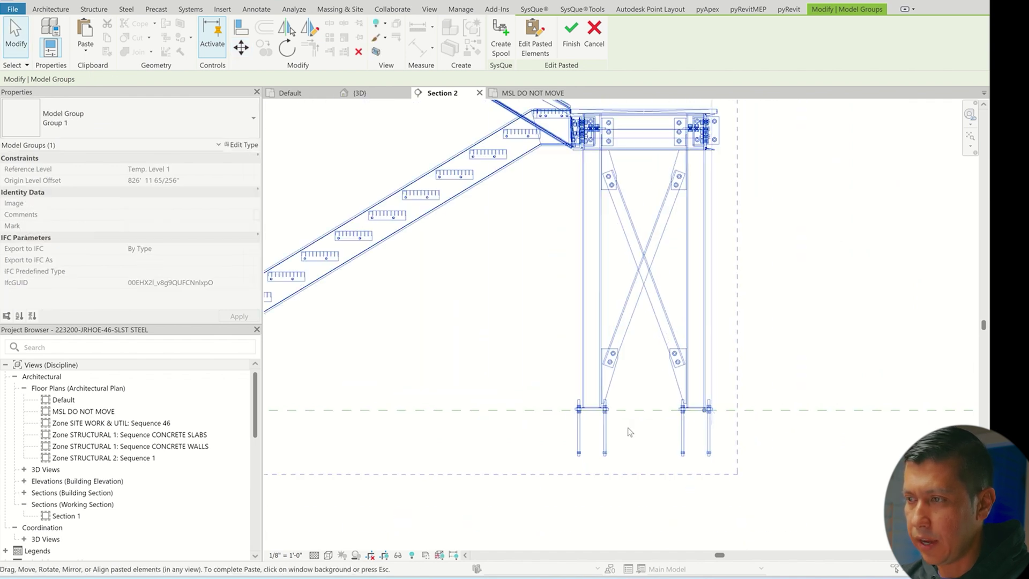
pyautogui.scroll(4, 673, 238)
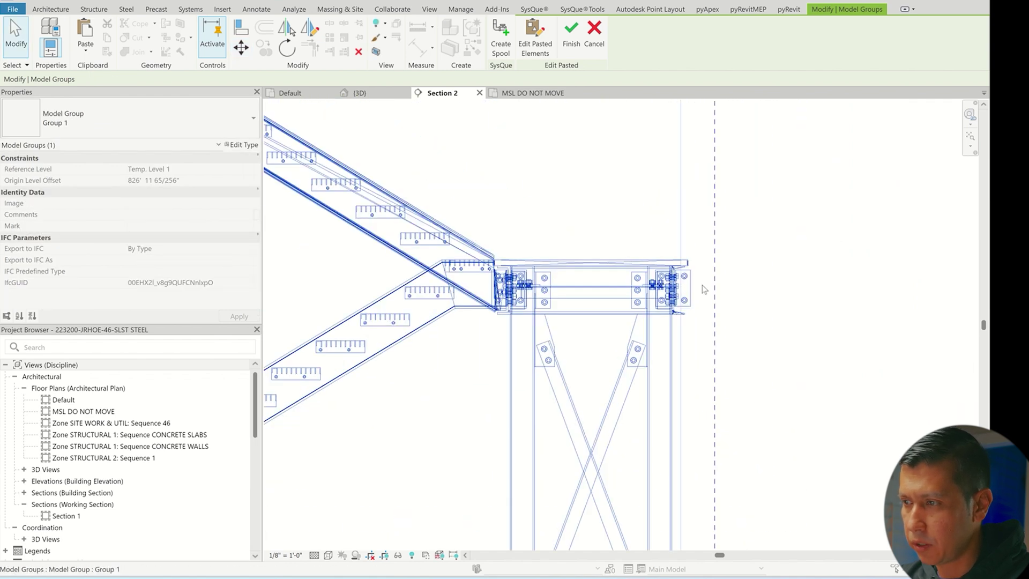
# Move the stair group horizontally with Constrain enabled from its lower landing's outer edge to the 21' 2" vertical reference plane, and finish the paste.
pyautogui.scroll(-5, 856, 334)
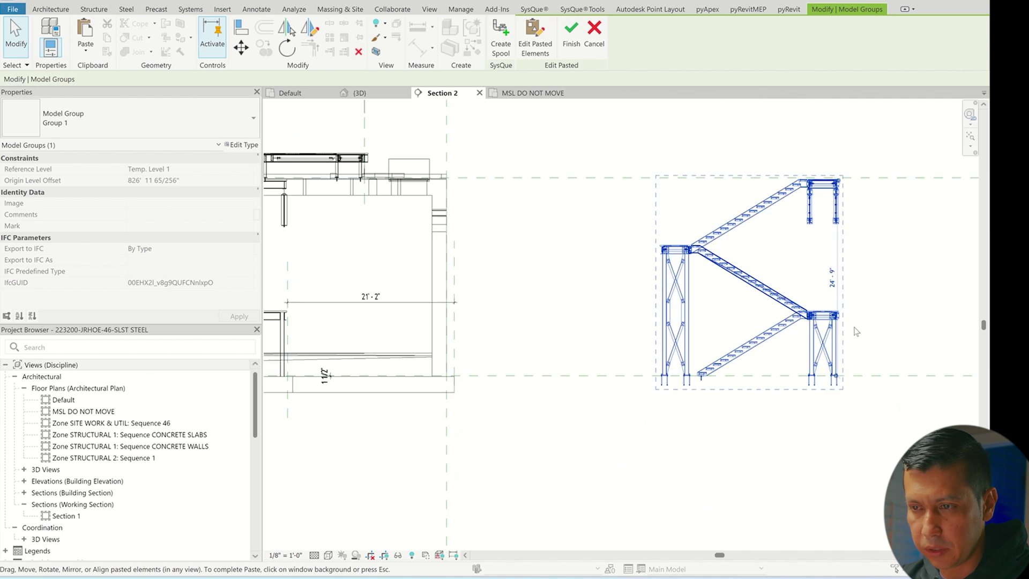
pyautogui.scroll(2, 857, 326)
pyautogui.click(240, 47)
pyautogui.scroll(5, 622, 255)
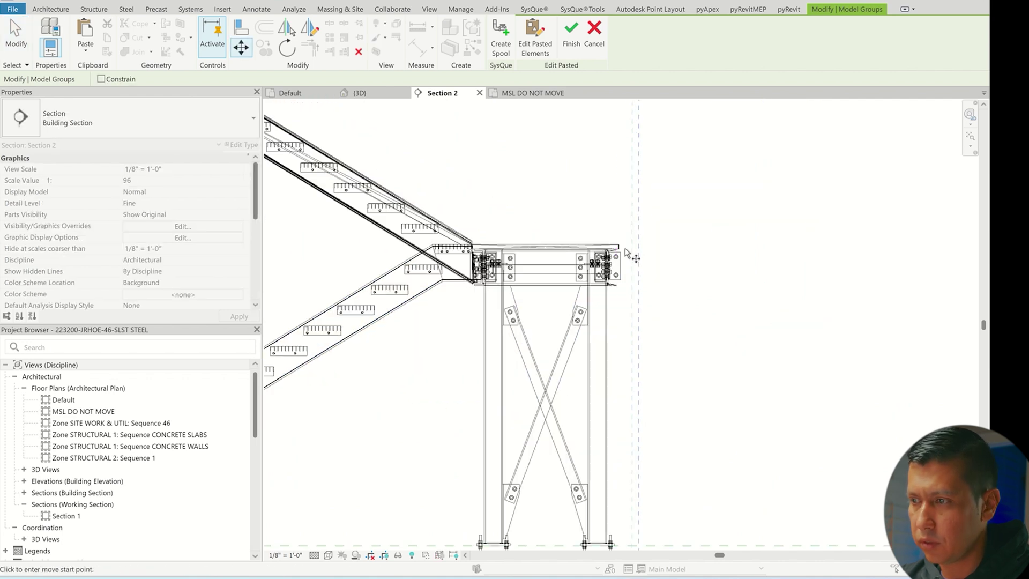
pyautogui.click(626, 276)
pyautogui.scroll(-8, 806, 287)
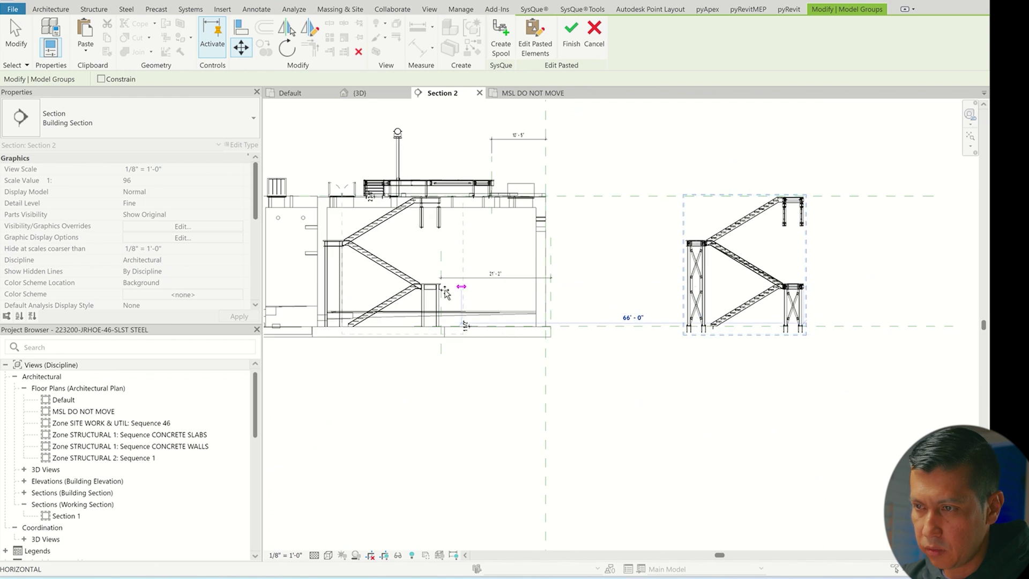
pyautogui.scroll(6, 438, 292)
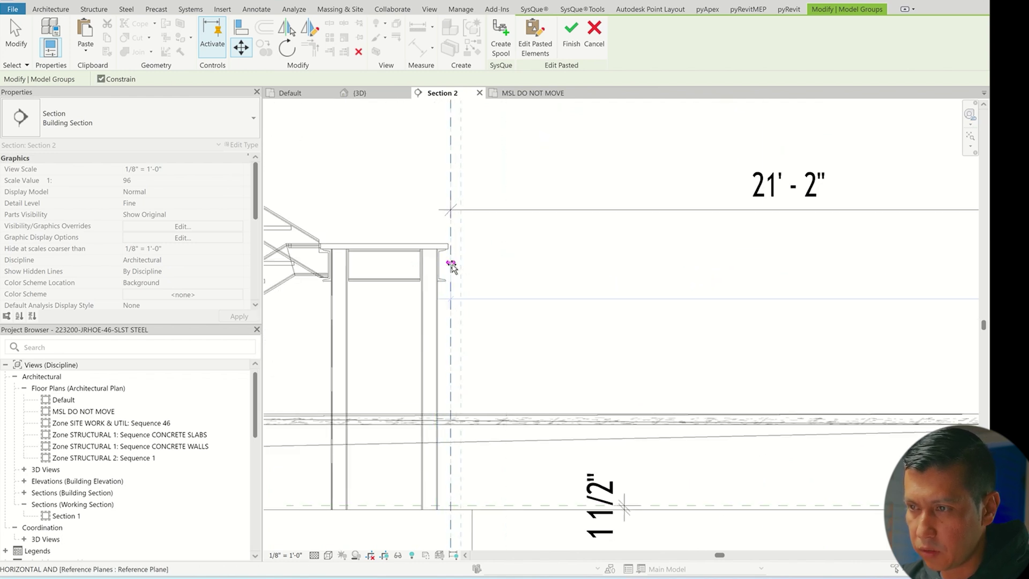
pyautogui.click(452, 266)
pyautogui.scroll(-2, 765, 339)
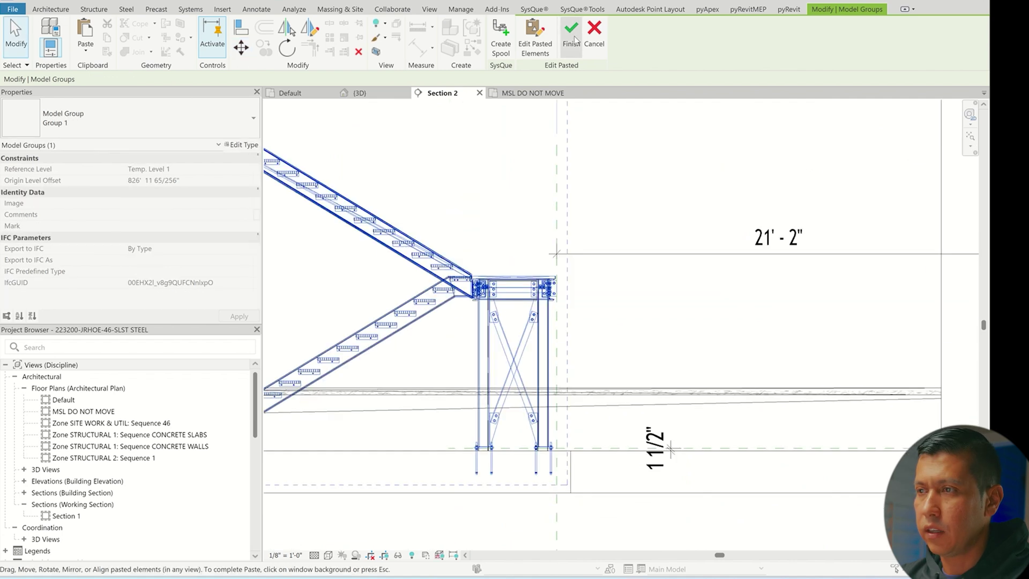
# Inspect the placed roof platform and stair steel against the linked structural model in the 3D view.
pyautogui.click(359, 93)
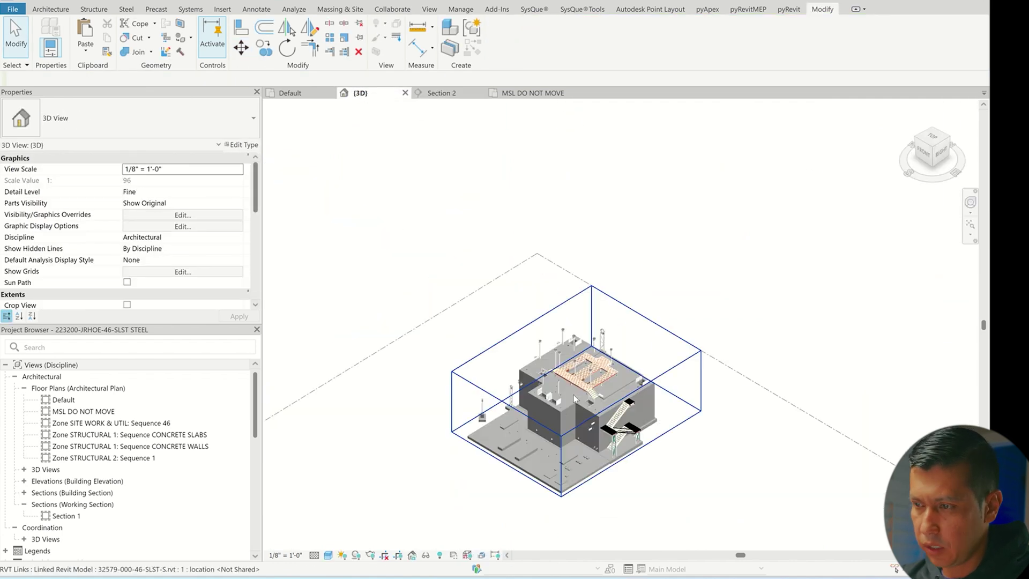
pyautogui.scroll(8, 575, 397)
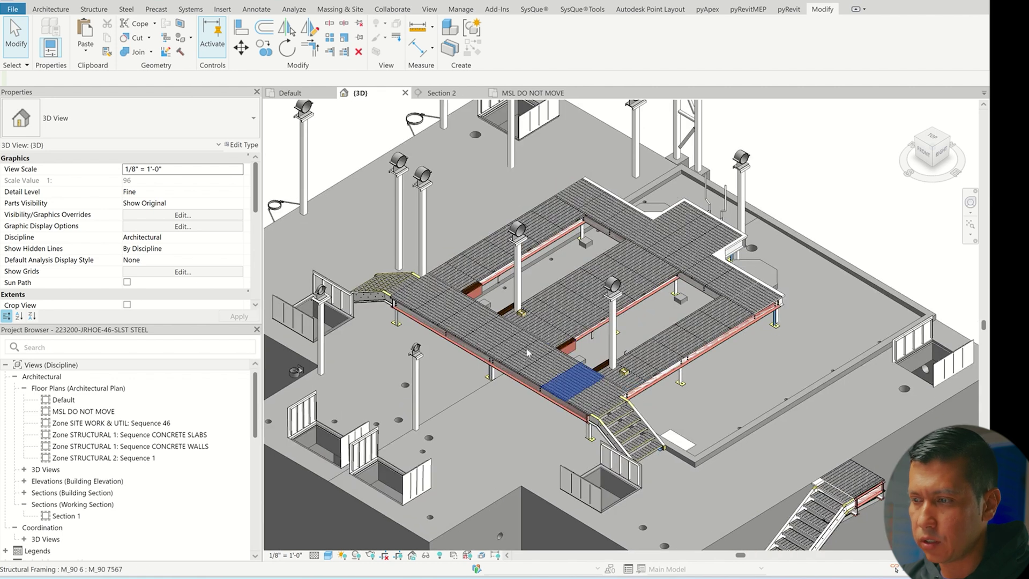
pyautogui.scroll(-6, 528, 353)
pyautogui.scroll(5, 569, 259)
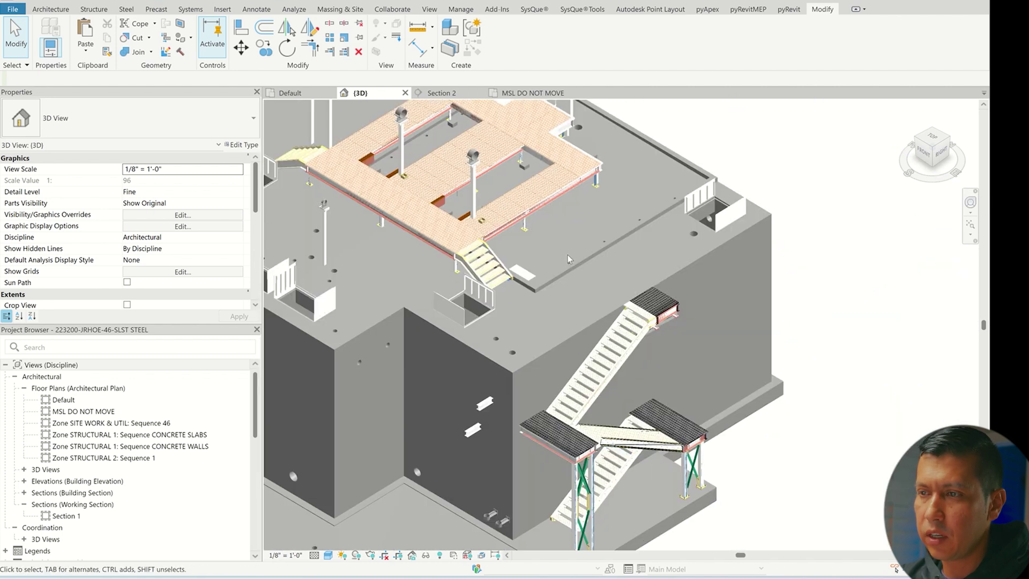
# Inspect the roof platform steel's fit against the linked structural model at the landing edge, using the link's selection highlight.
pyautogui.scroll(3, 574, 137)
pyautogui.moveTo(574, 137); pyautogui.dragTo(581, 248, button='middle')
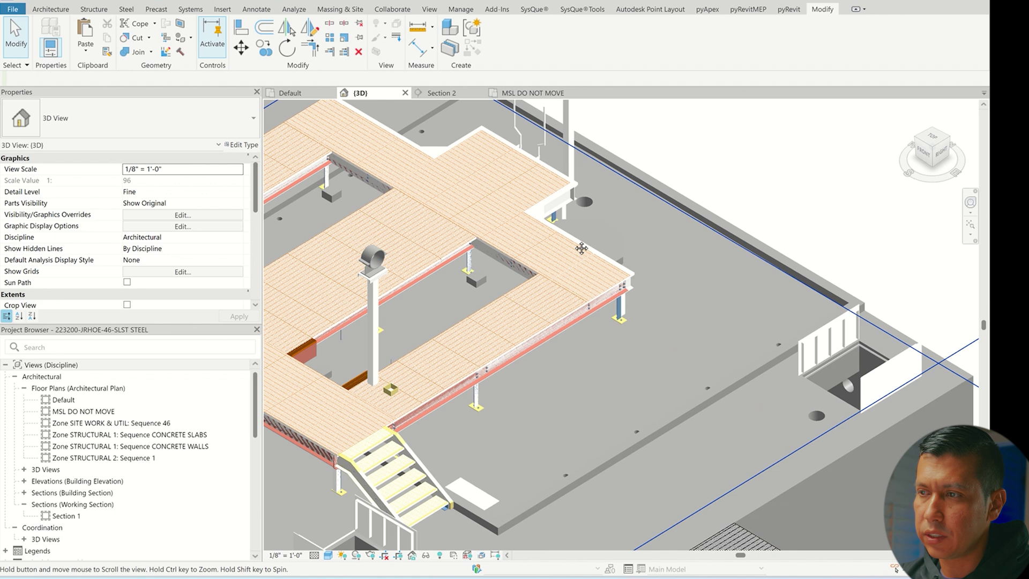
pyautogui.scroll(4, 566, 200)
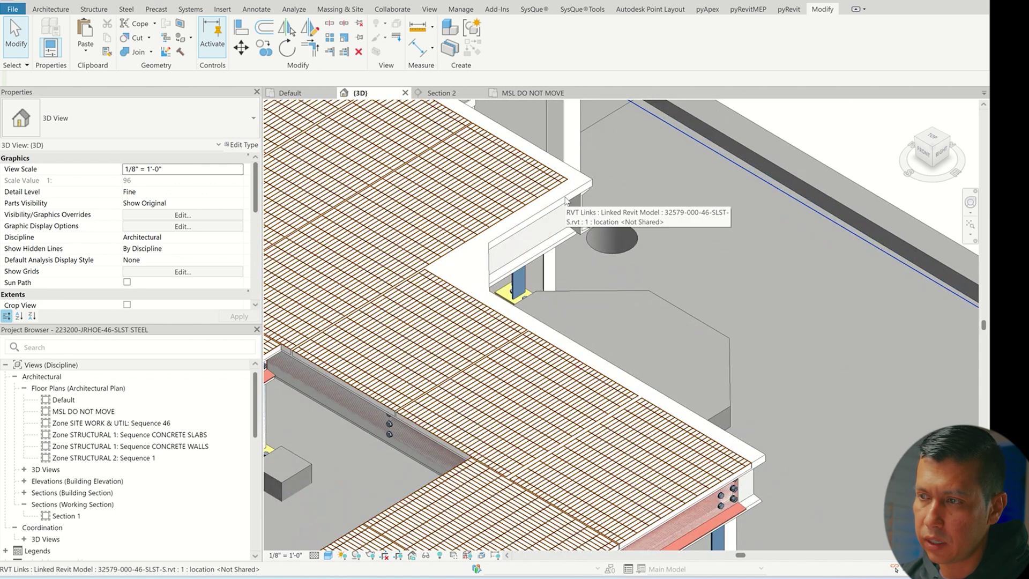
pyautogui.click(565, 199)
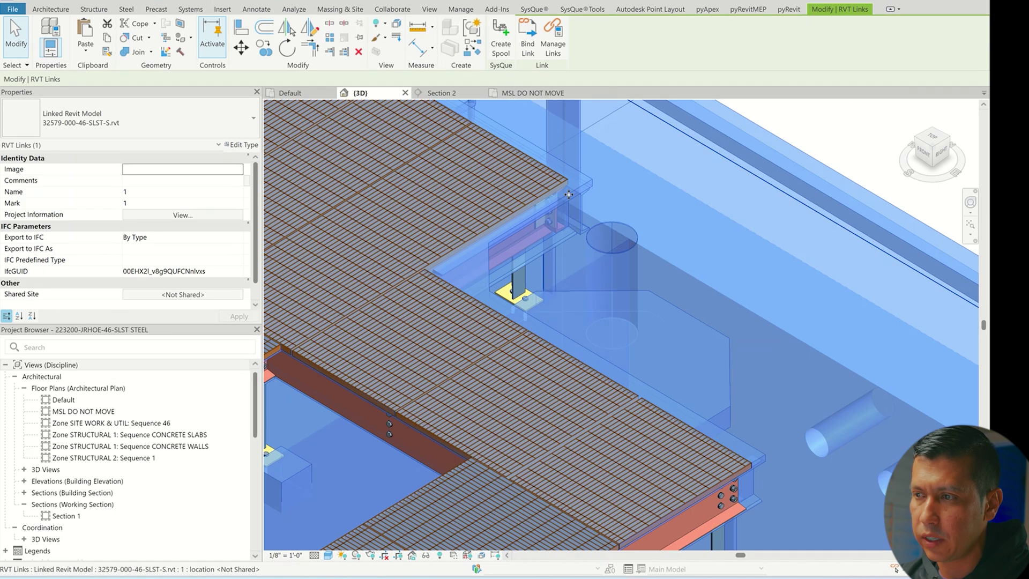
pyautogui.scroll(-4, 570, 165)
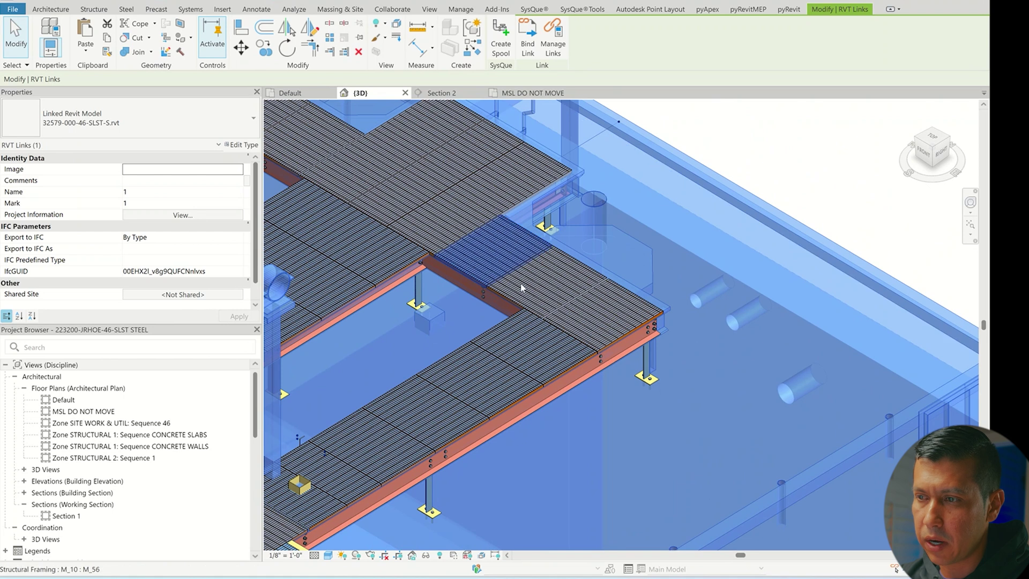
pyautogui.scroll(-3, 598, 306)
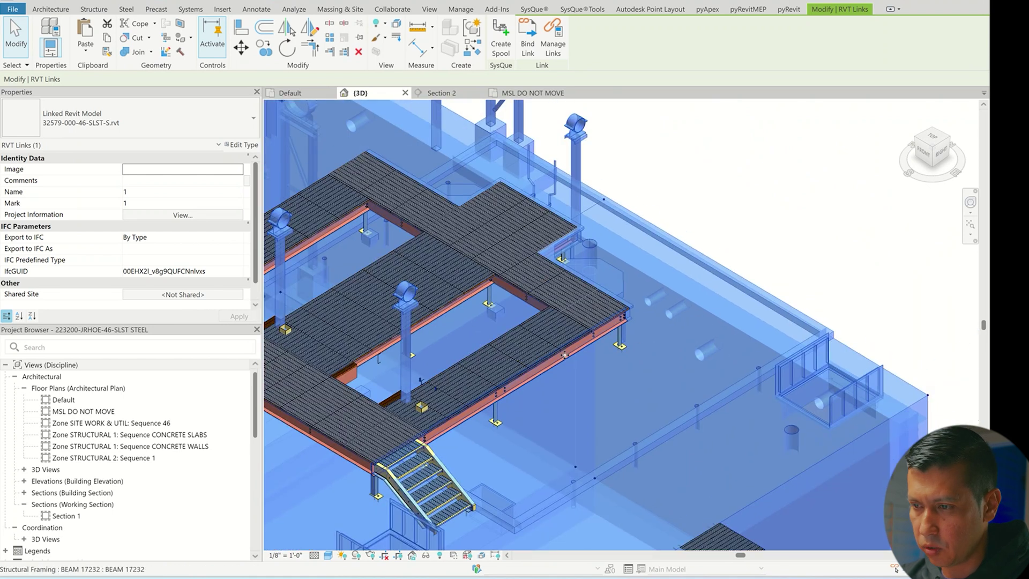
pyautogui.press('Escape')
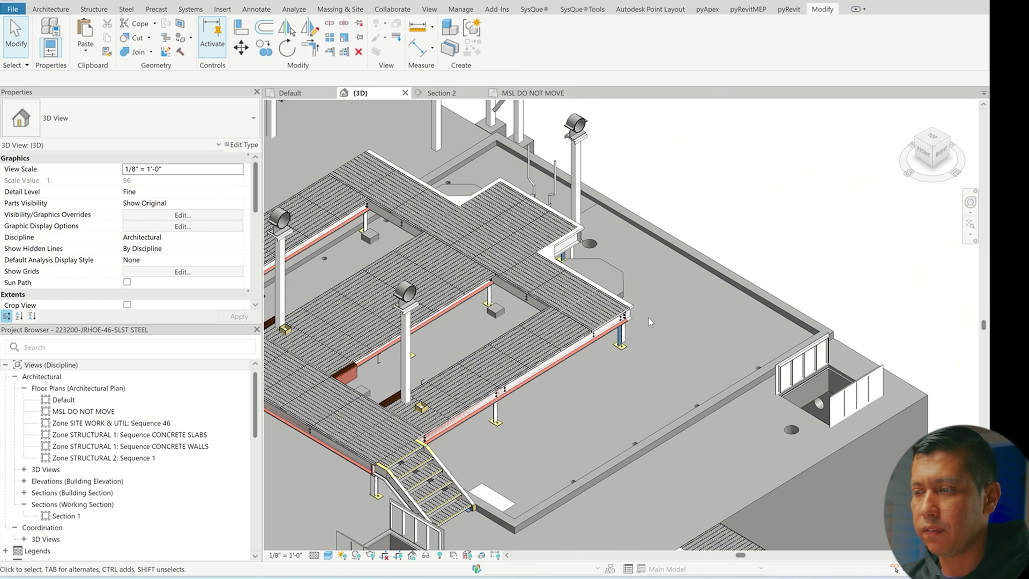
pyautogui.scroll(-3, 780, 225)
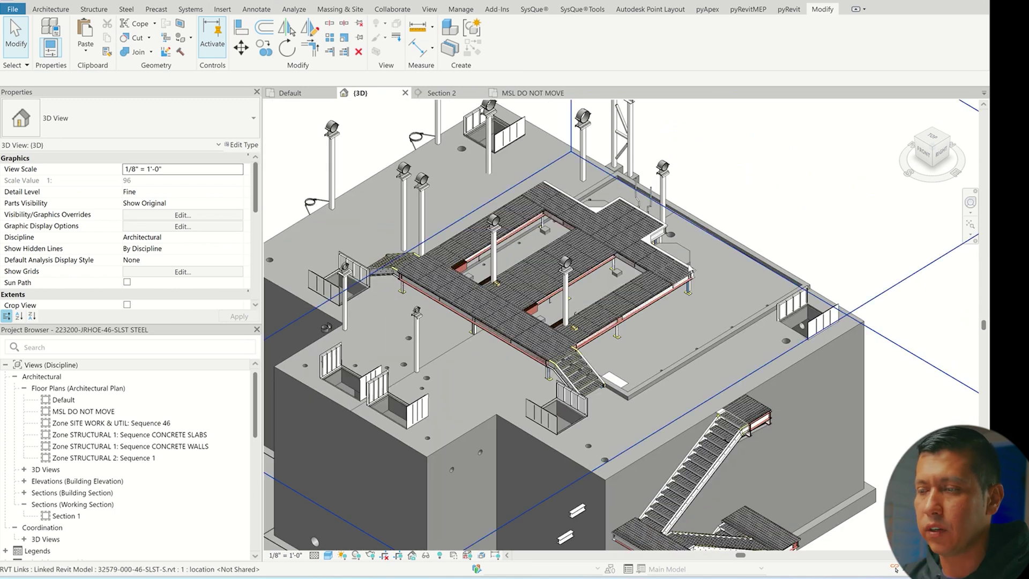
pyautogui.press('z')
pyautogui.press('f')
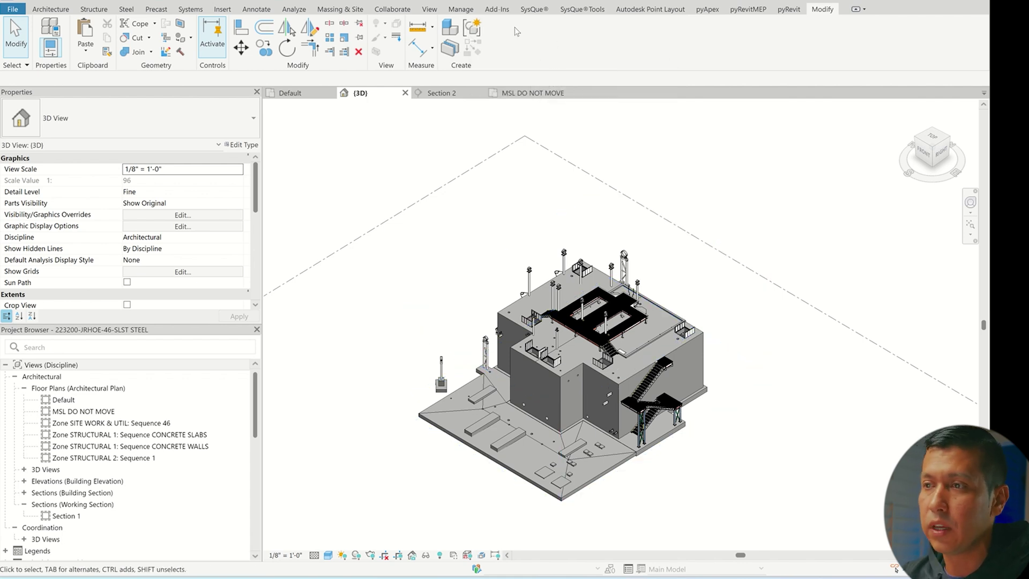
pyautogui.click(461, 10)
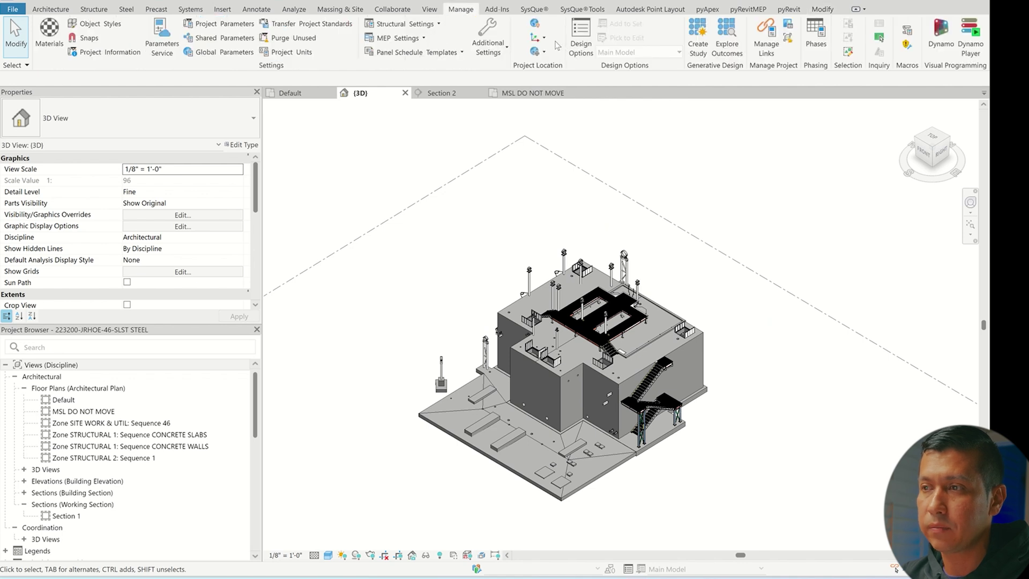
pyautogui.click(537, 38)
pyautogui.click(564, 64)
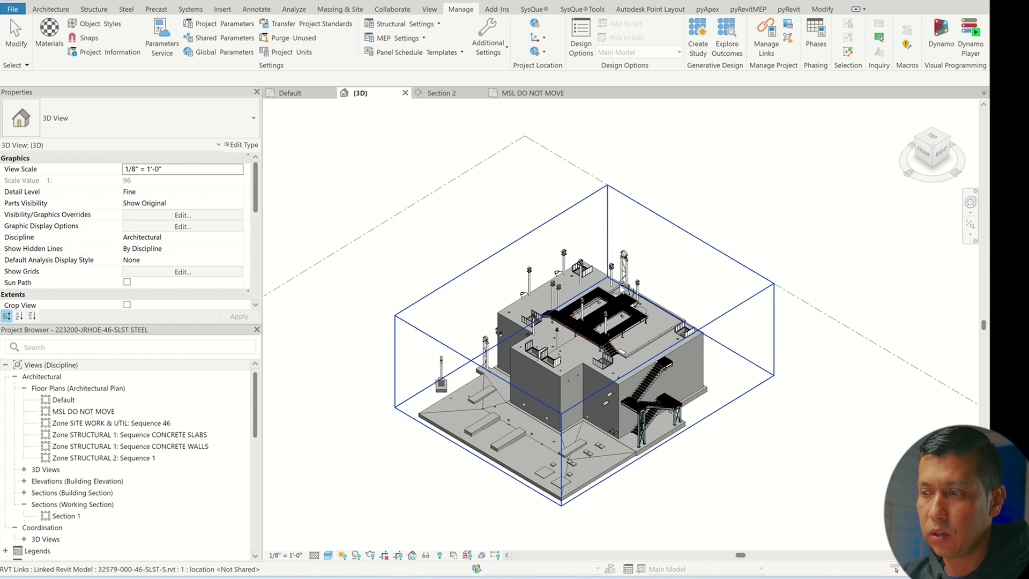
pyautogui.click(617, 290)
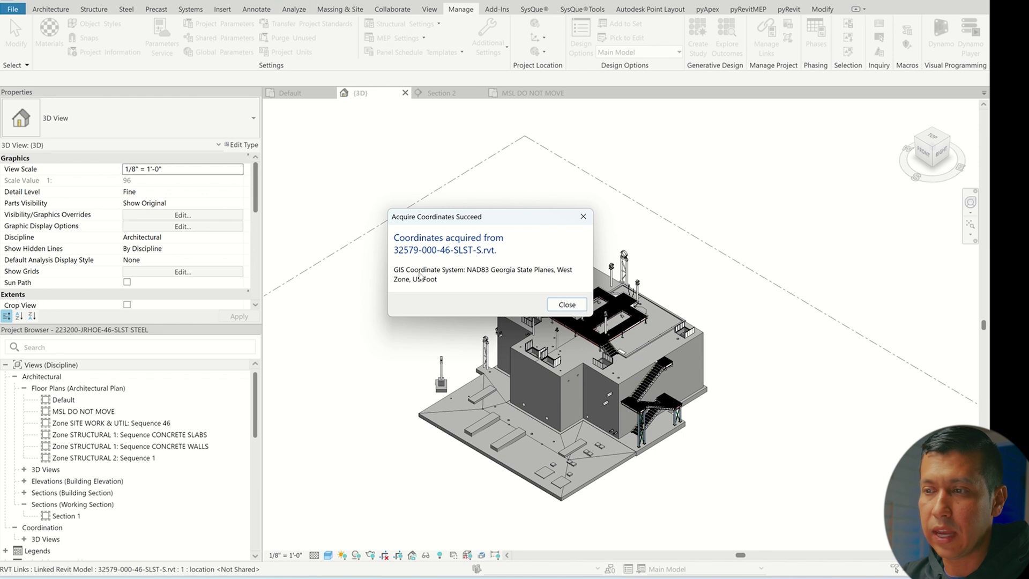
pyautogui.click(567, 304)
# Save the project in the IFC Demo folder as 223200-JRHOE-46-SLST STEEL - New01.
pyautogui.scroll(-5, 649, 389)
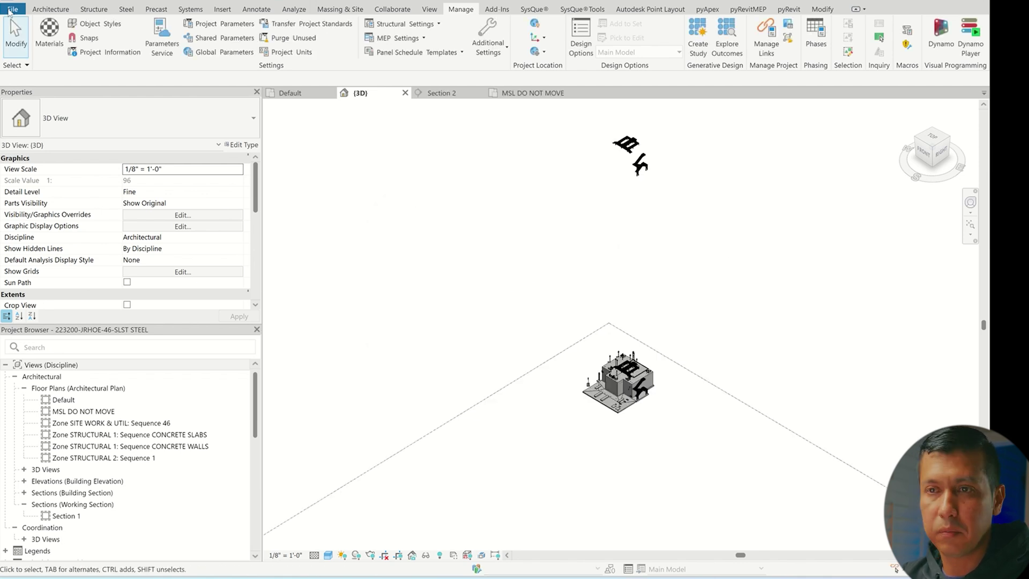
pyautogui.click(12, 9)
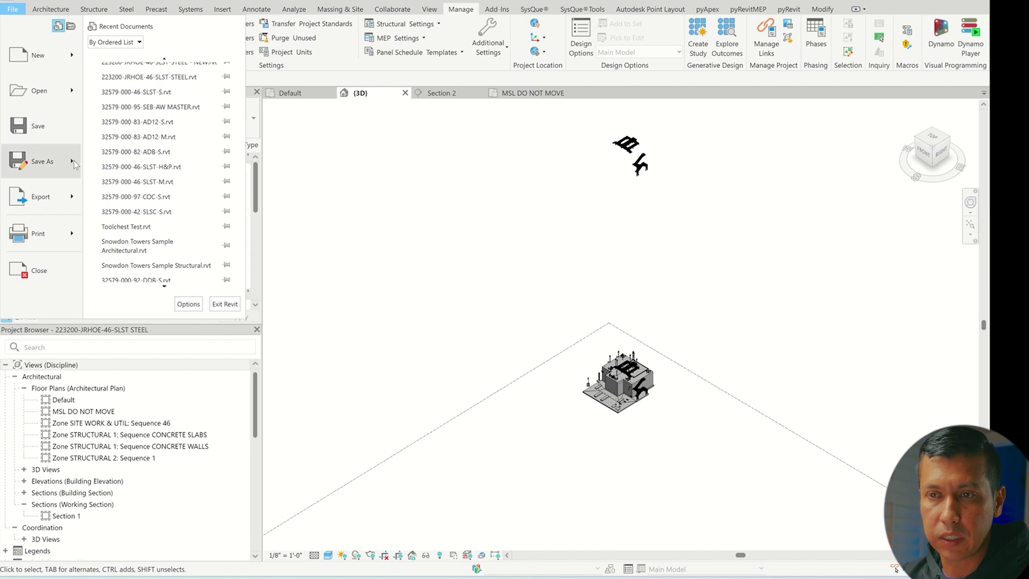
pyautogui.moveTo(74, 164)
pyautogui.click(145, 112)
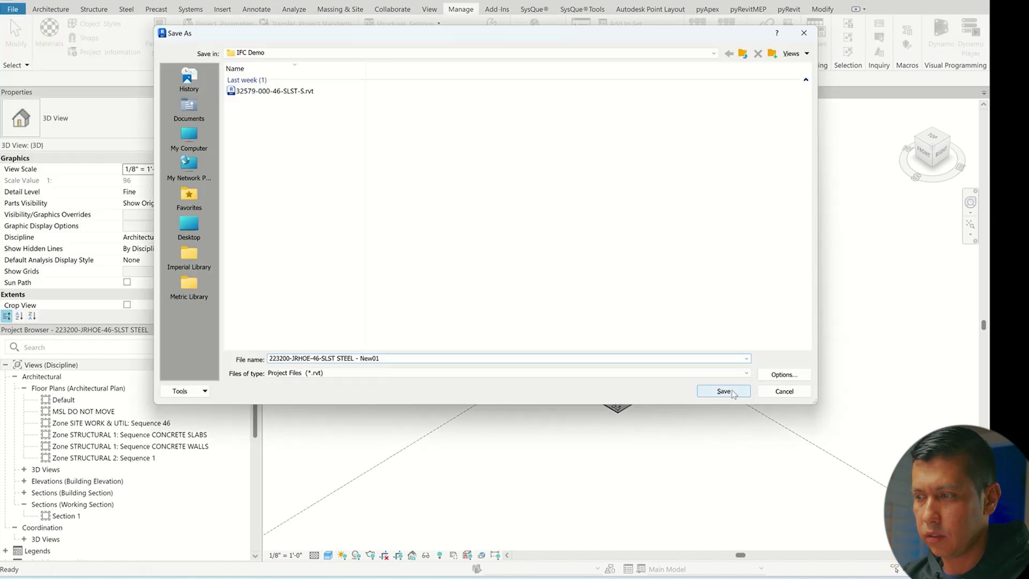
pyautogui.click(726, 395)
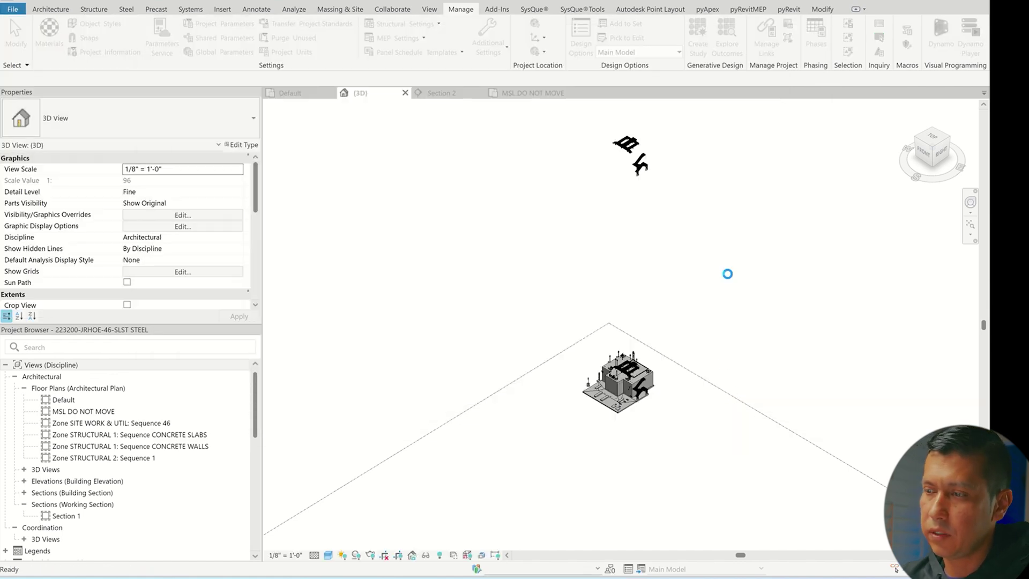
# Delete the stray platform and stair steel groups floating away from the building in the 3D view.
pyautogui.moveTo(682, 205); pyautogui.dragTo(579, 111)
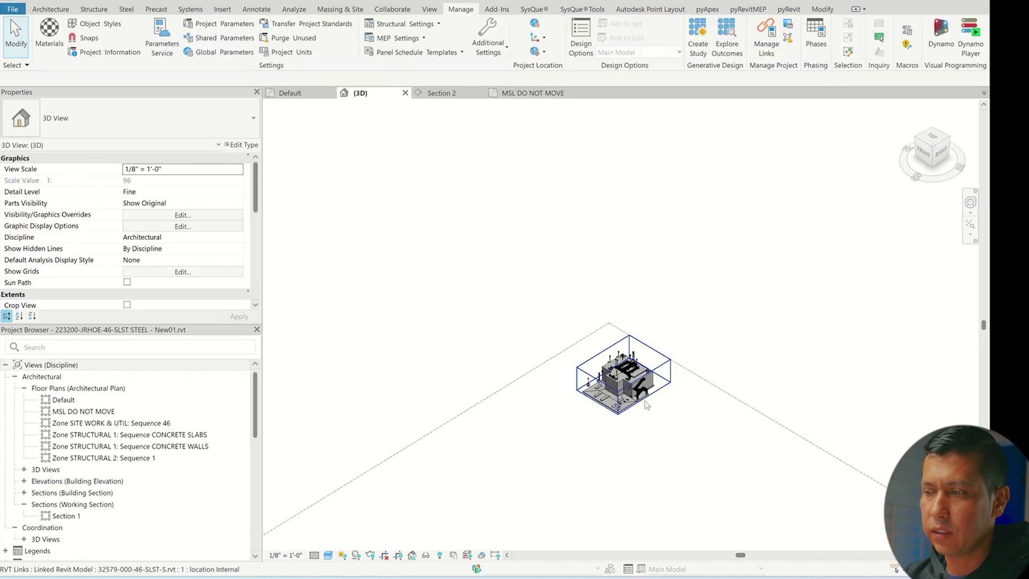
# Check the shared coordinates at the concrete slab corner beside the stair with a temporary spot coordinate, and delete the annotation.
pyautogui.scroll(10, 673, 392)
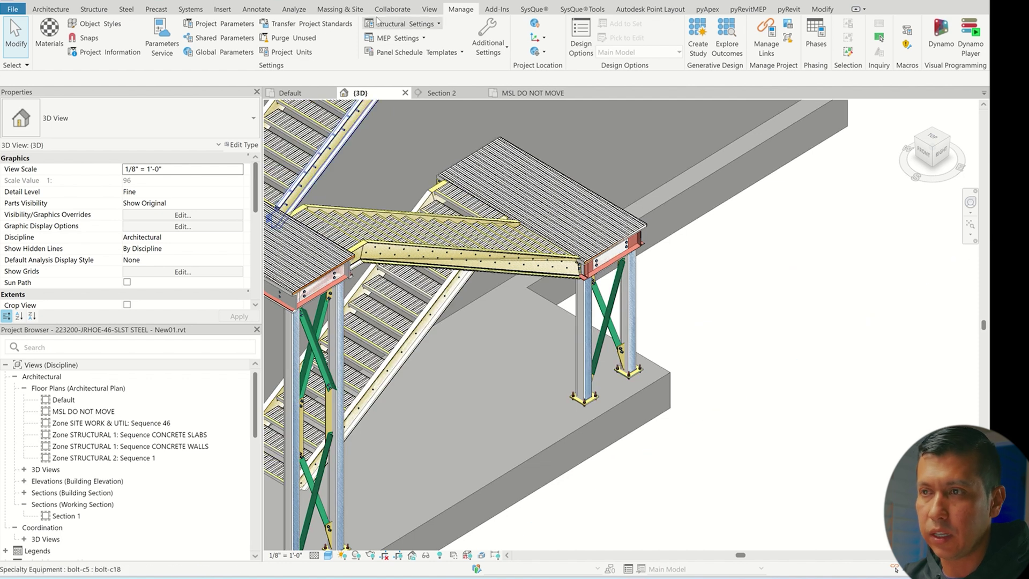
pyautogui.click(260, 11)
pyautogui.click(221, 39)
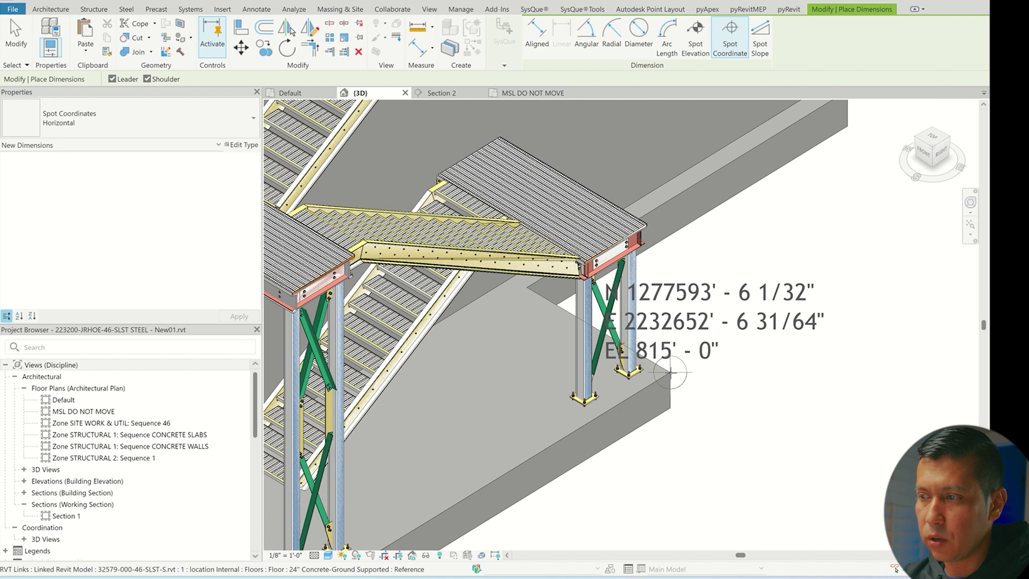
pyautogui.scroll(-2, 836, 439)
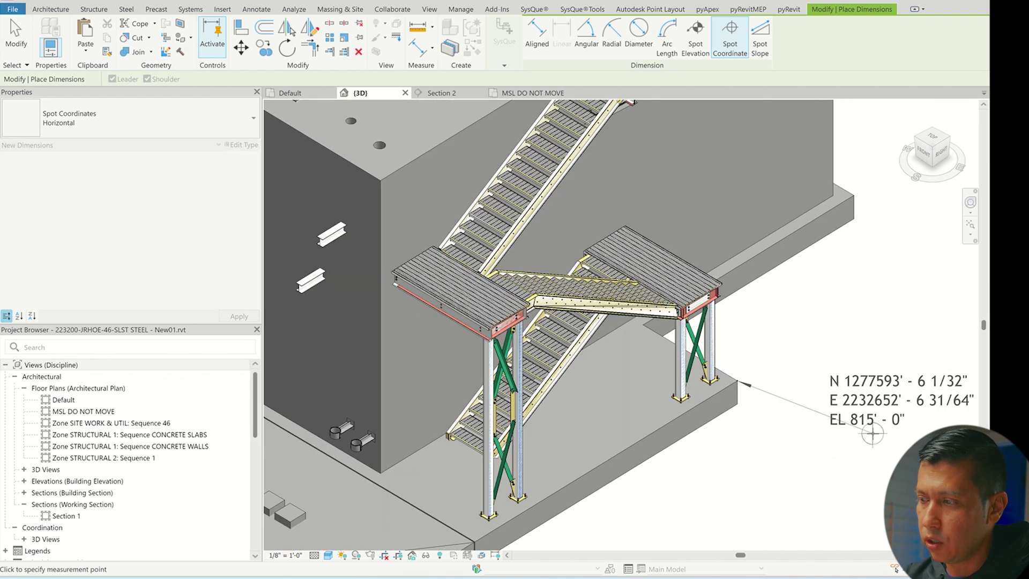
pyautogui.press('Escape')
pyautogui.press('Escape')
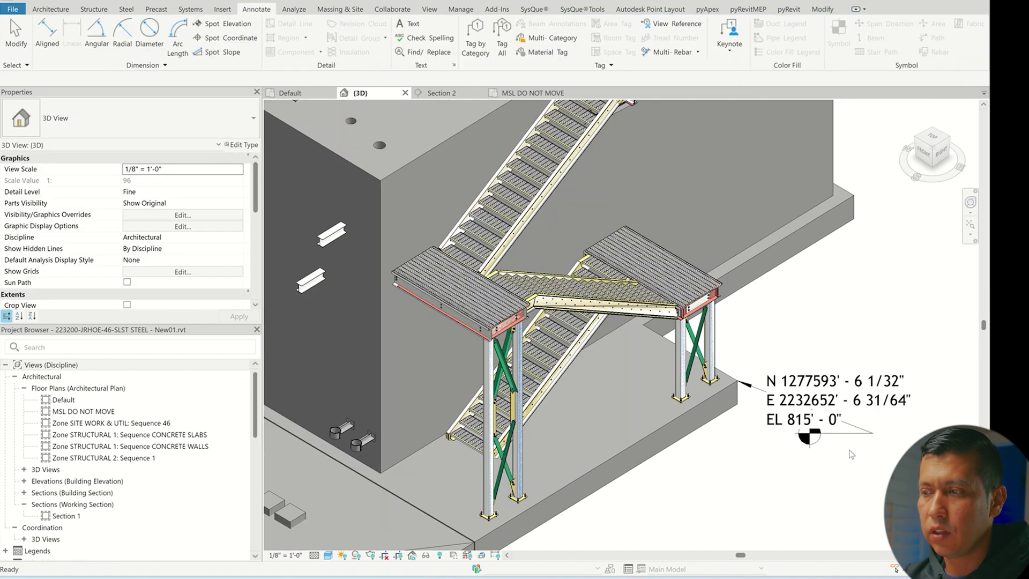
pyautogui.click(804, 437)
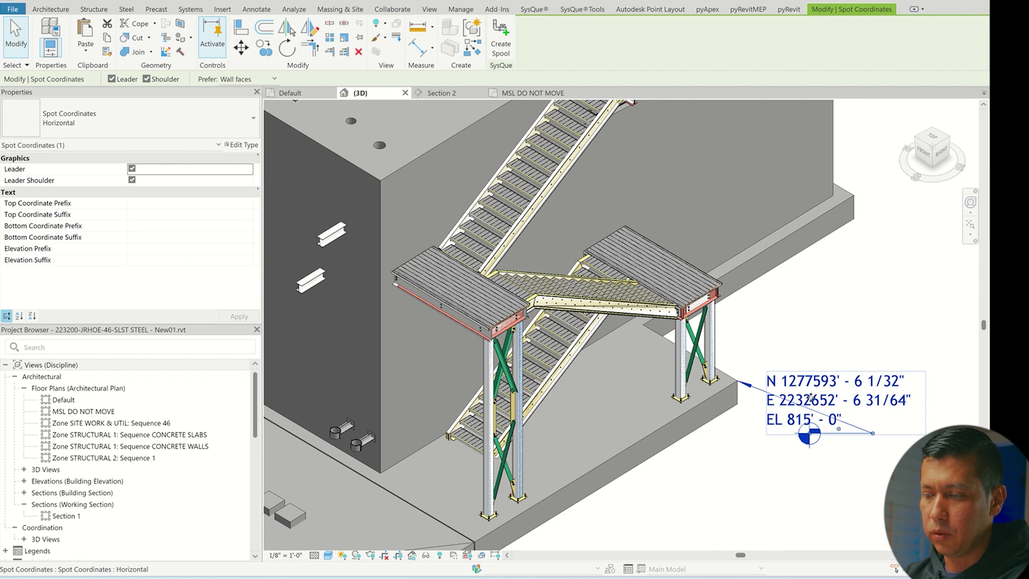
pyautogui.press('Delete')
pyautogui.scroll(-2, 746, 376)
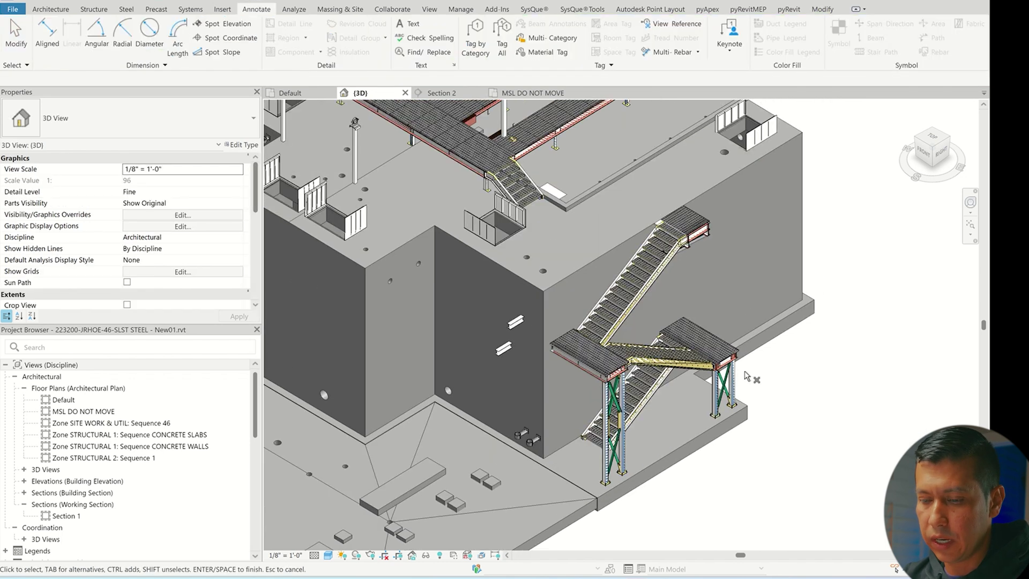
pyautogui.press('v')
pyautogui.press('v')
pyautogui.click(418, 198)
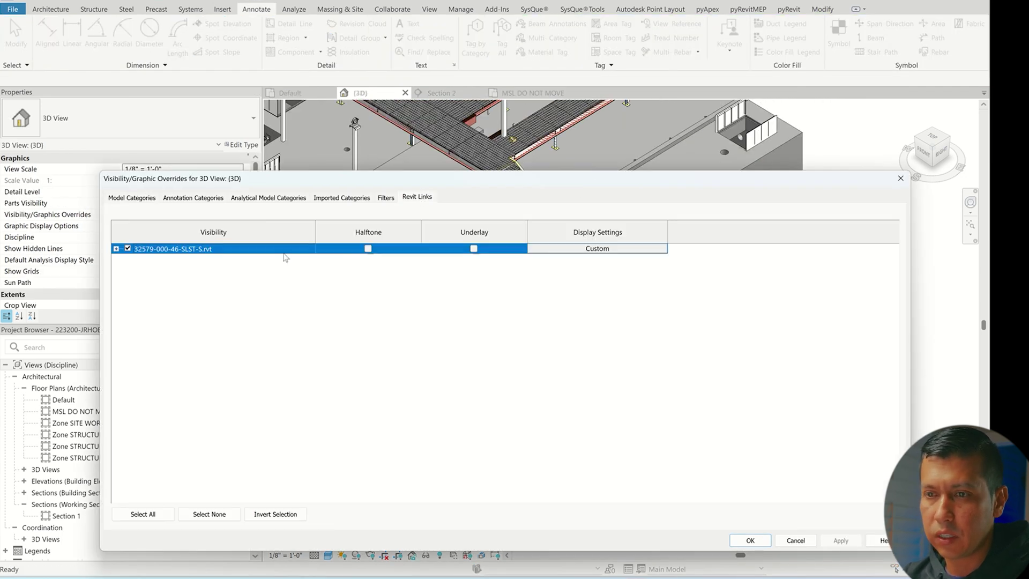
pyautogui.click(127, 249)
pyautogui.click(833, 542)
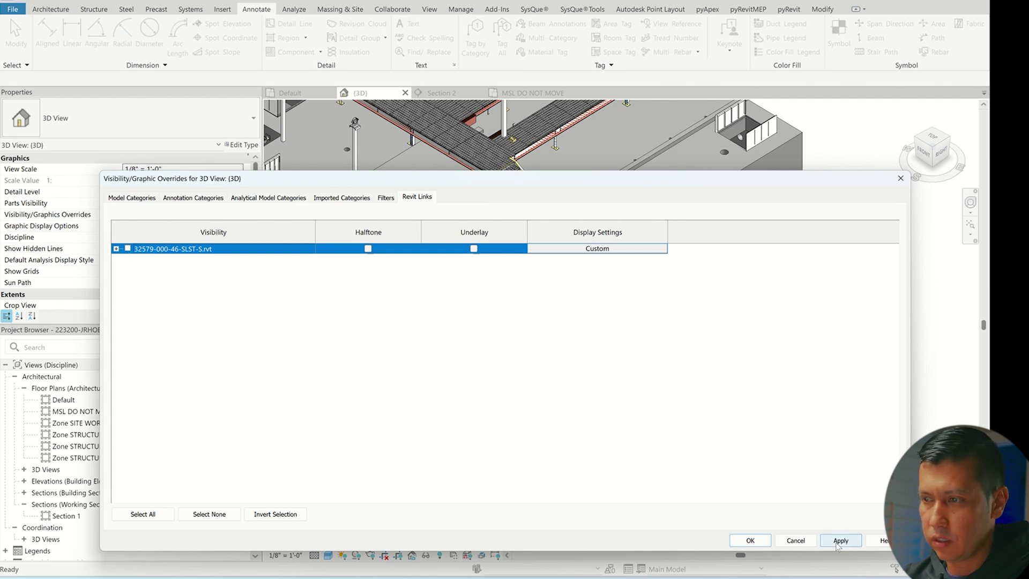
pyautogui.click(750, 541)
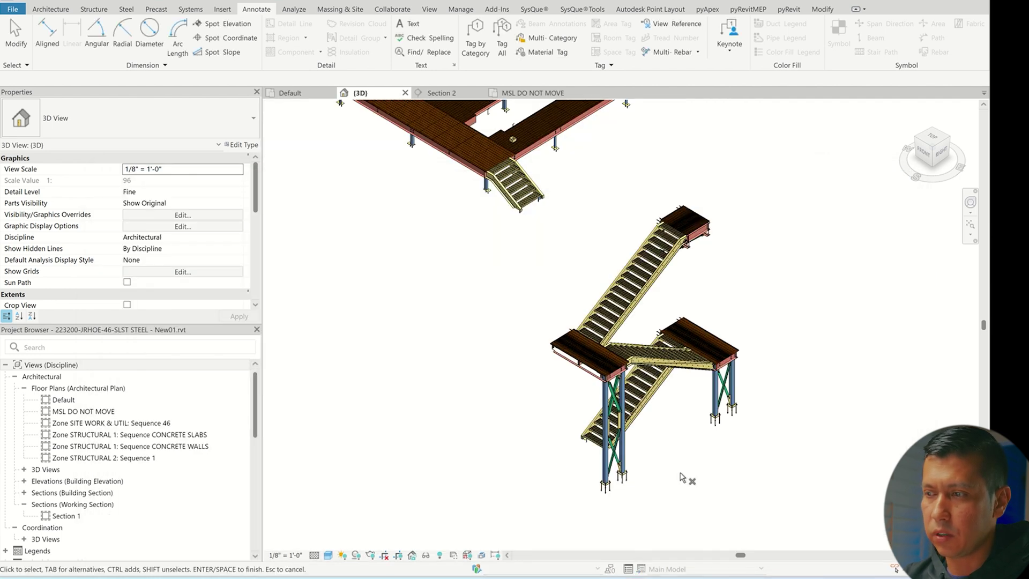
# Hide the level outline around the steel and rename the 3D view 46 - SLST - JR HOE - STEEL.
pyautogui.scroll(-3, 689, 304)
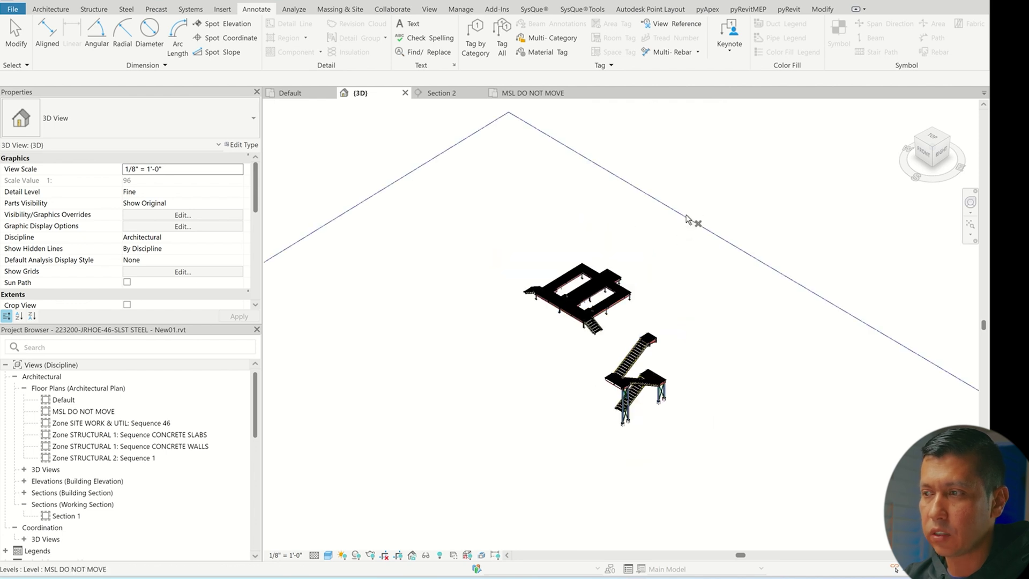
pyautogui.press('Escape')
pyautogui.scroll(-3, 632, 262)
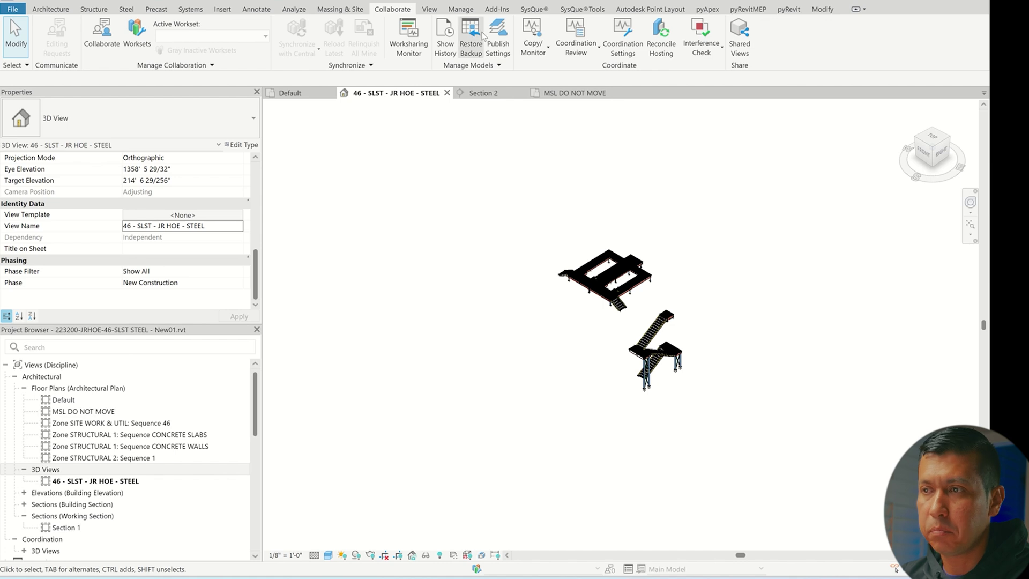
# Create a new set named ACC Views in the cloud publish settings.
pyautogui.click(497, 36)
pyautogui.click(581, 125)
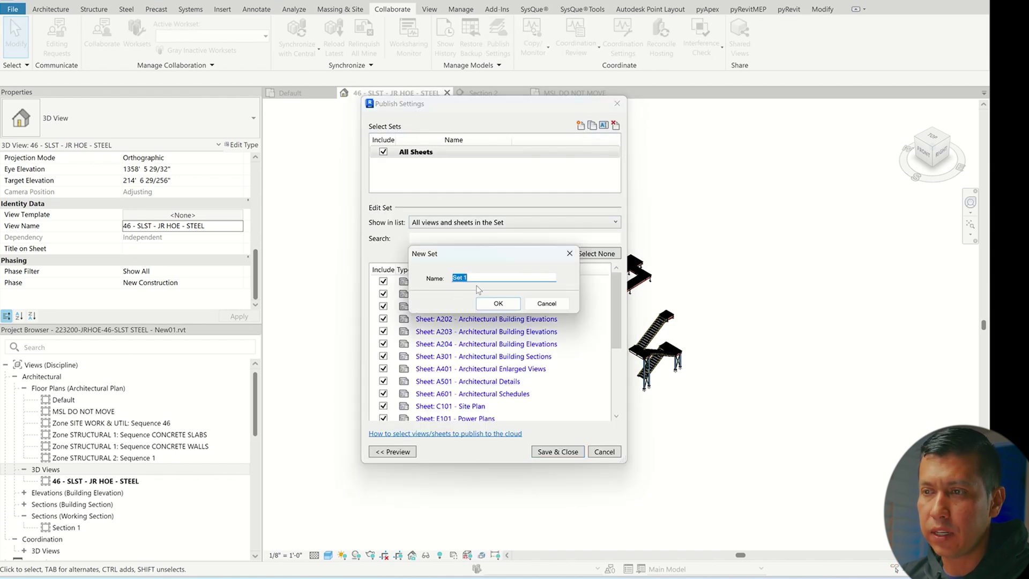
pyautogui.write('ACC Views')
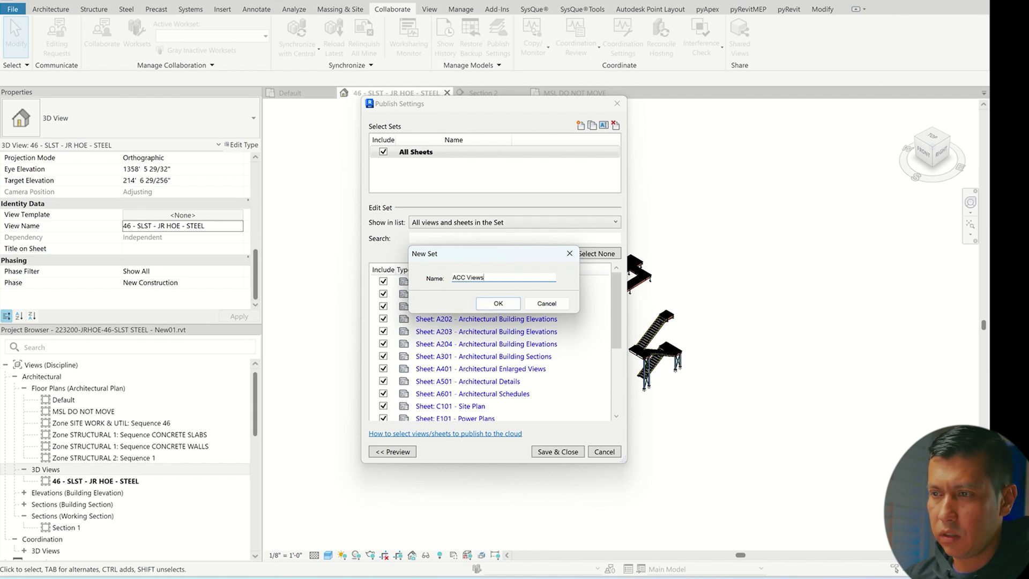
pyautogui.click(485, 305)
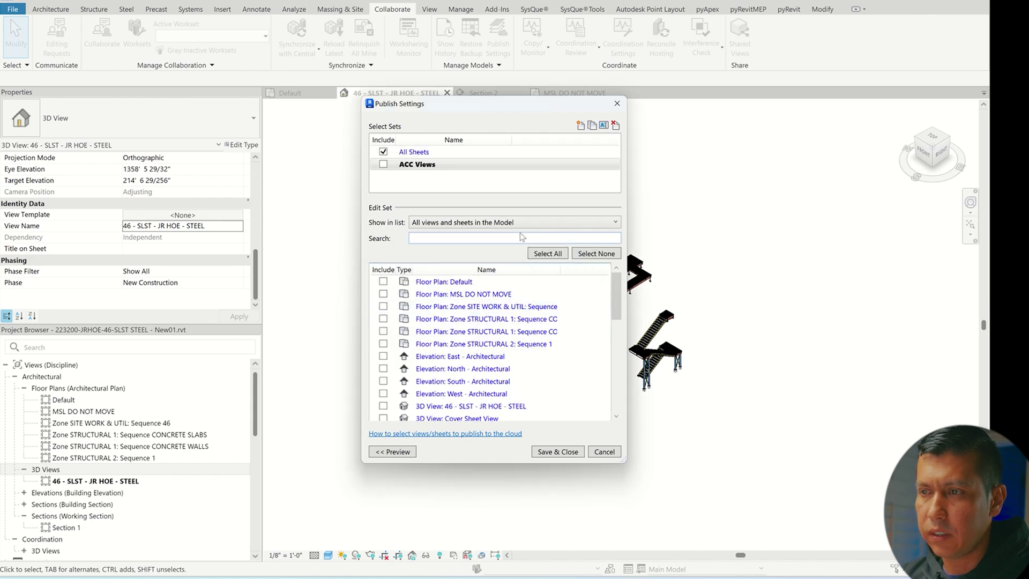
# Include the ACC Views set instead of All Sheets, include the 3D view 46 - SLST - JR HOE - STEEL, and save the publish settings.
pyautogui.click(383, 153)
pyautogui.click(383, 164)
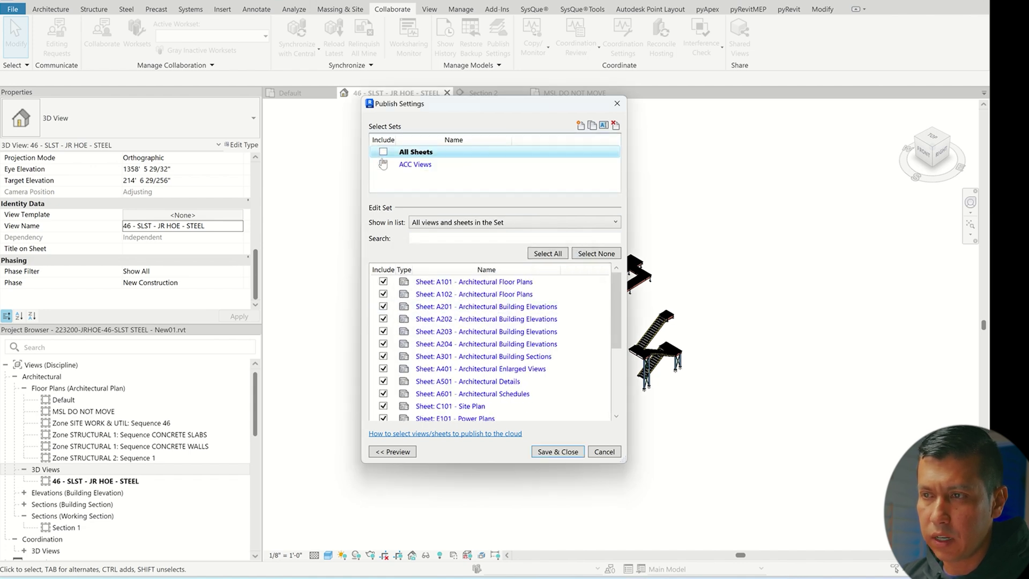
pyautogui.click(504, 225)
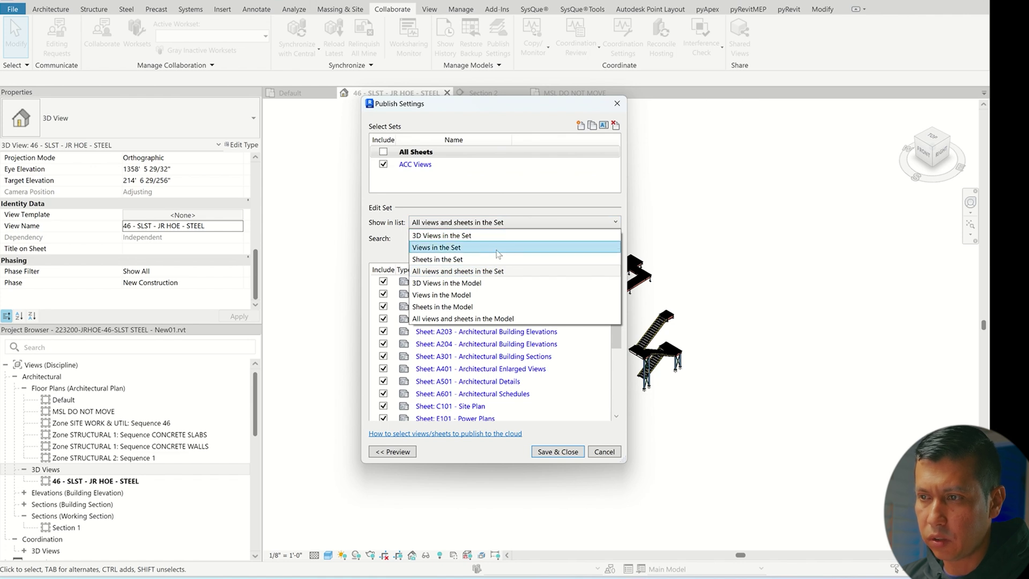
pyautogui.click(471, 283)
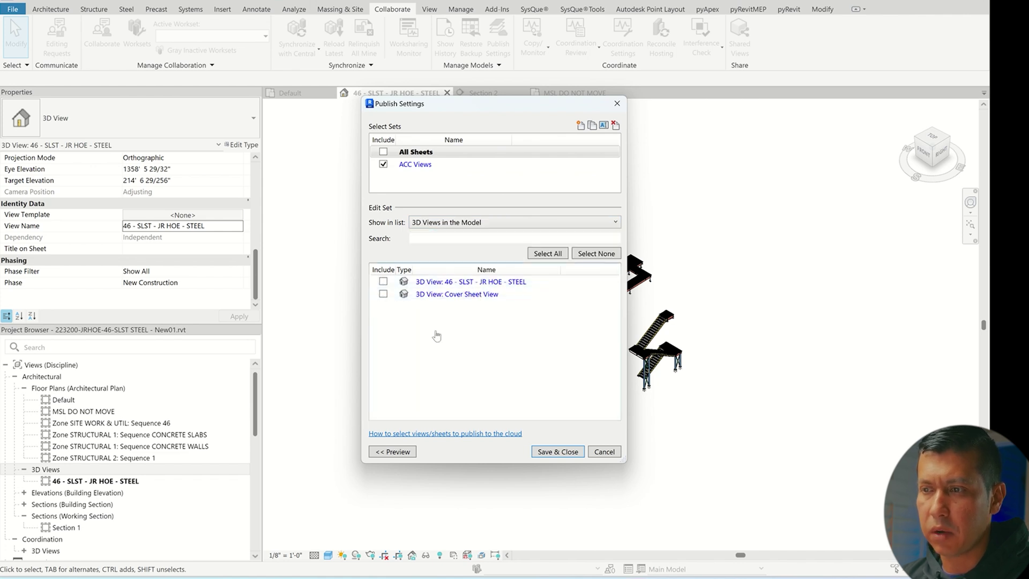
pyautogui.click(382, 281)
pyautogui.click(570, 453)
# Save the project to the JR Hoe folder 46 - Sludge Storage on Autodesk Docs, replacing the existing 223200-JRHOE-46-SLST-STEEL.rvt.
pyautogui.click(12, 9)
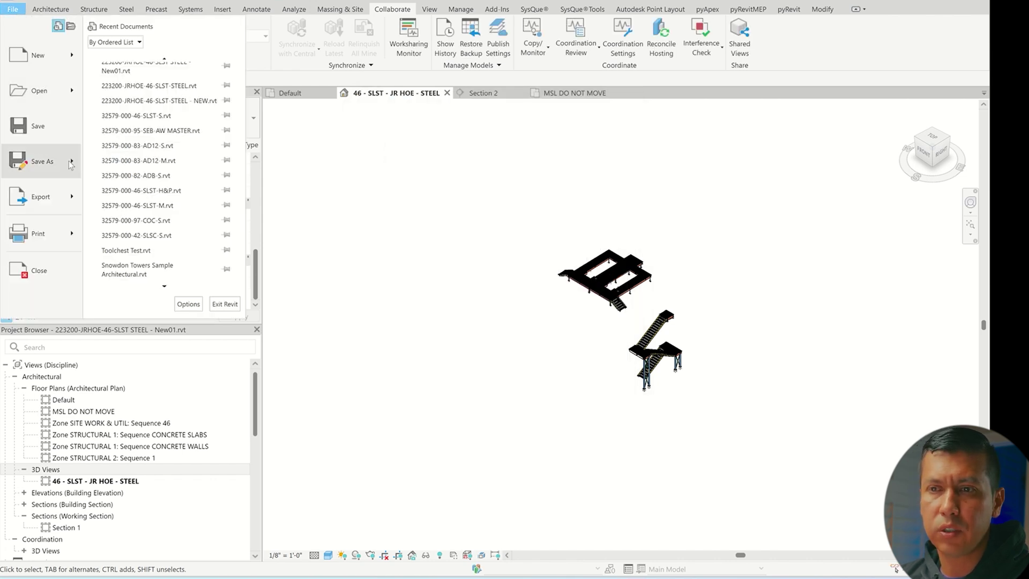
pyautogui.moveTo(70, 164)
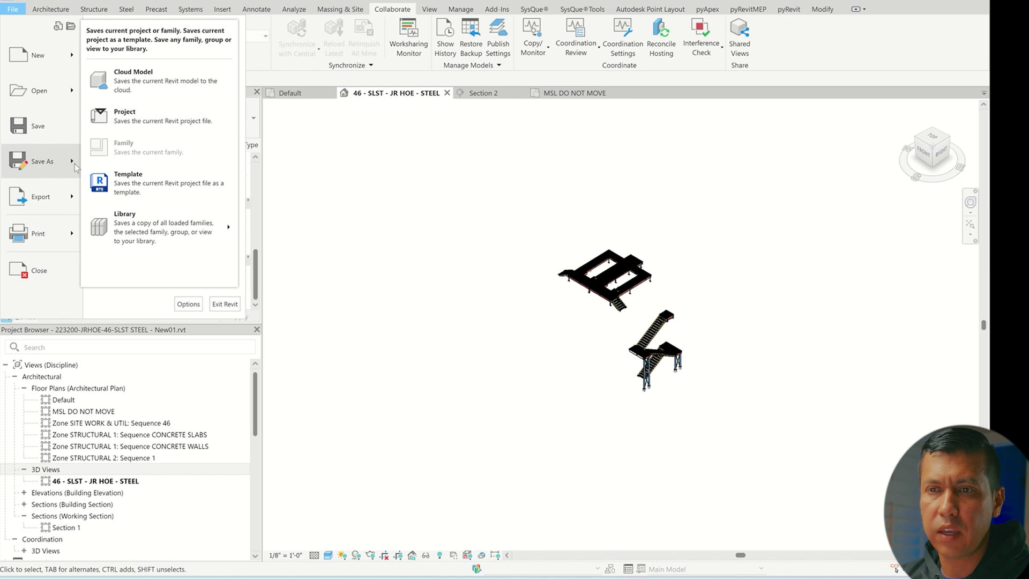
pyautogui.click(128, 116)
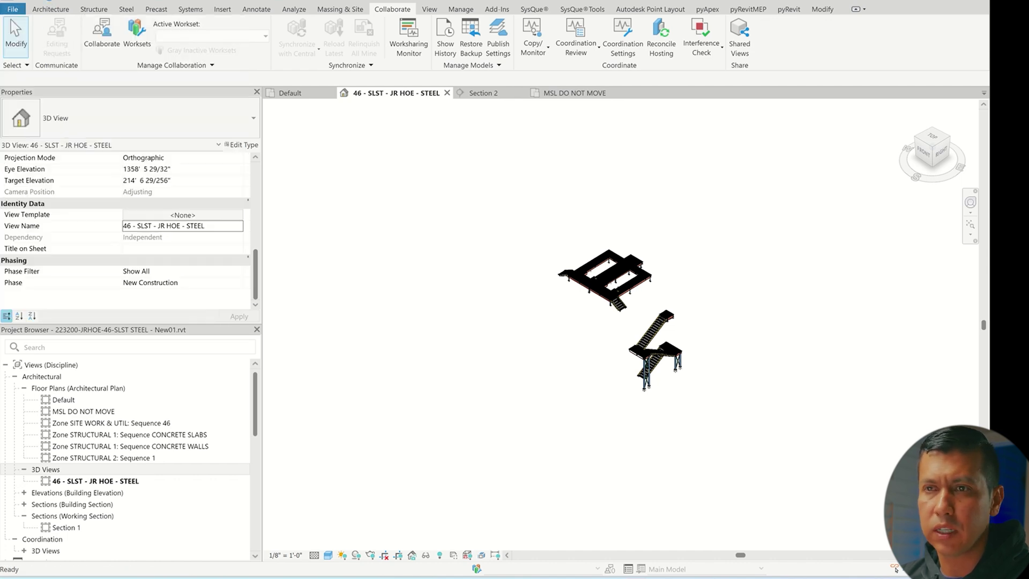
pyautogui.click(13, 9)
pyautogui.moveTo(71, 164)
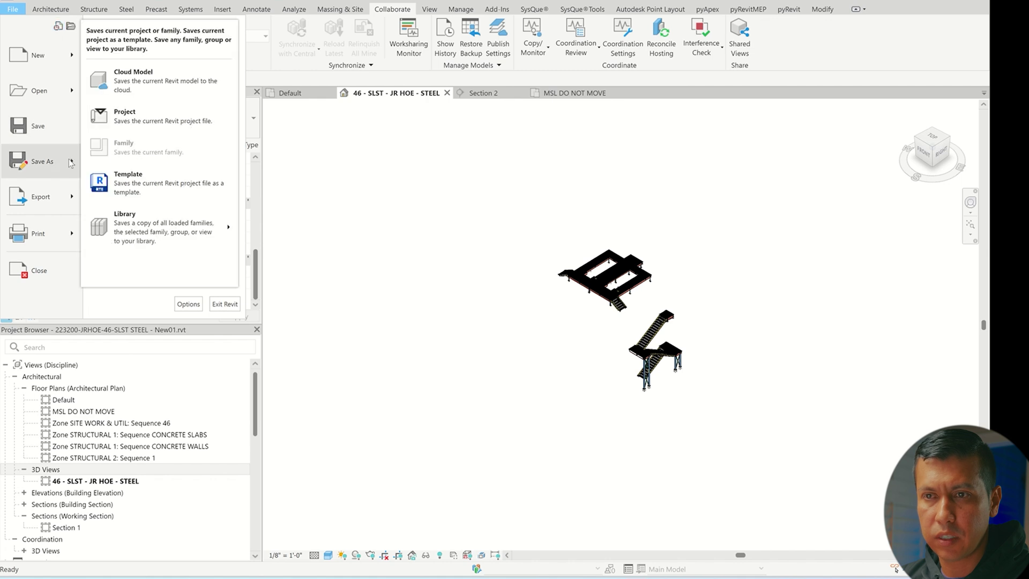
pyautogui.click(167, 110)
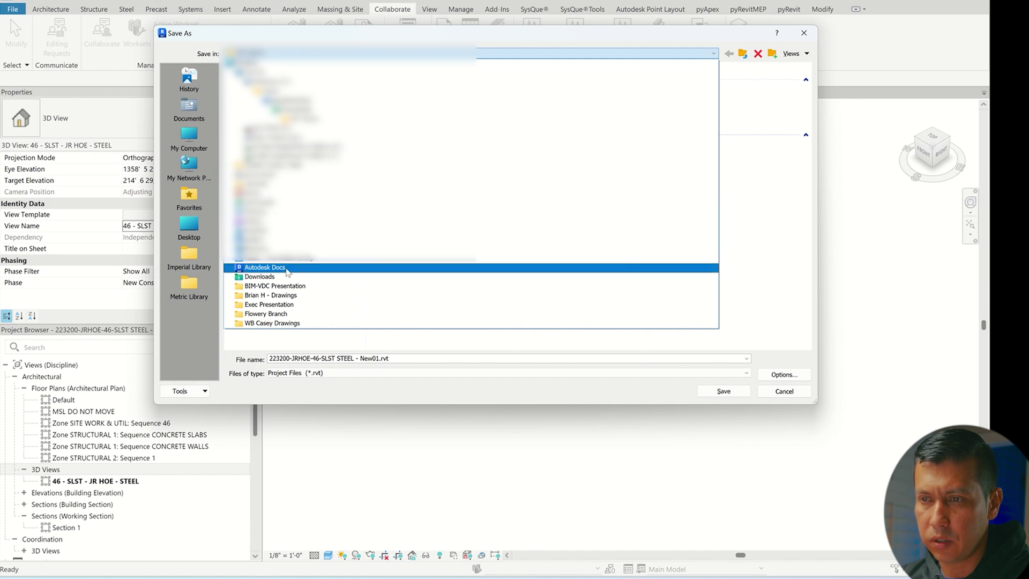
pyautogui.click(265, 267)
pyautogui.doubleClick(353, 173)
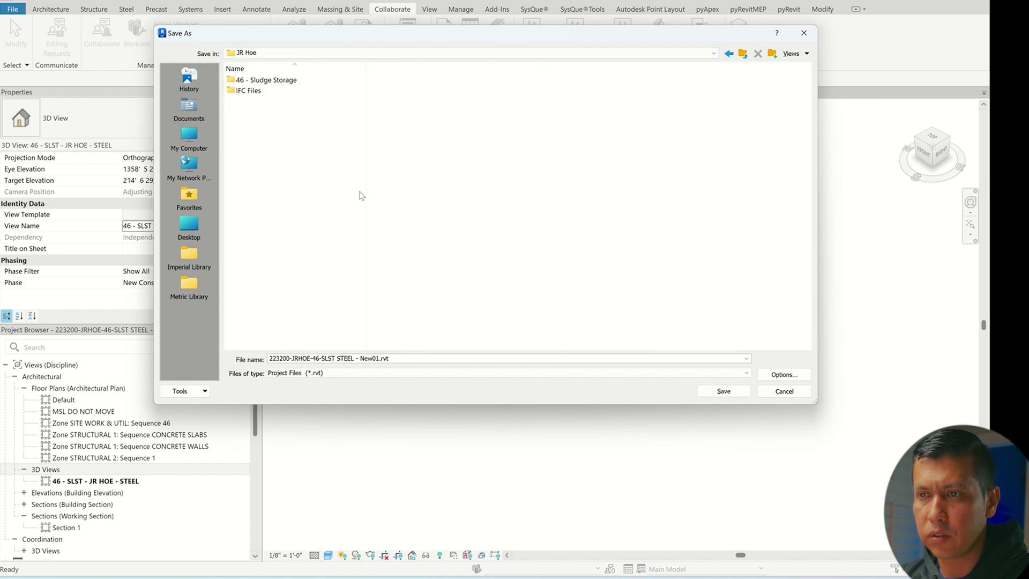
pyautogui.doubleClick(282, 80)
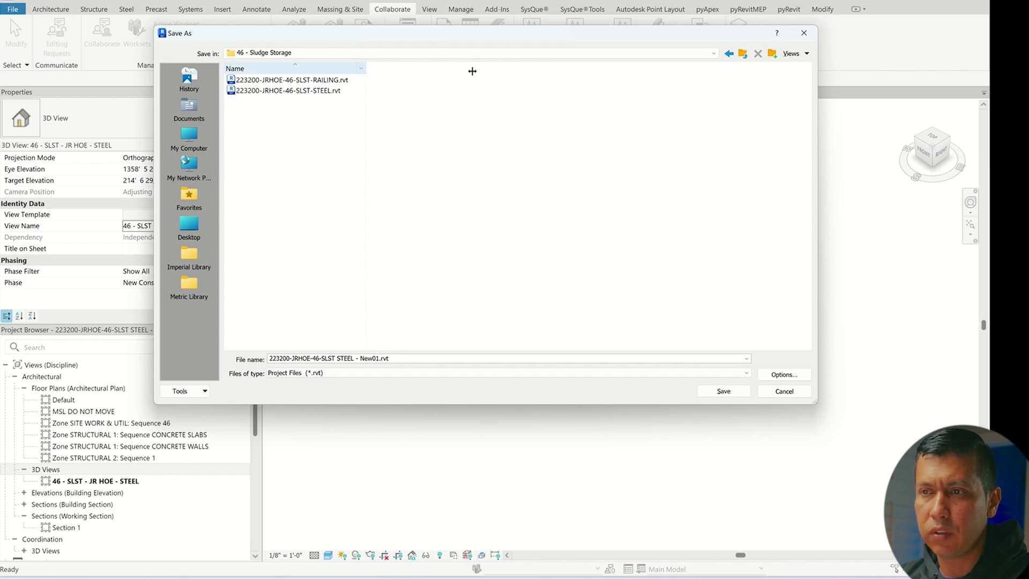
pyautogui.click(274, 92)
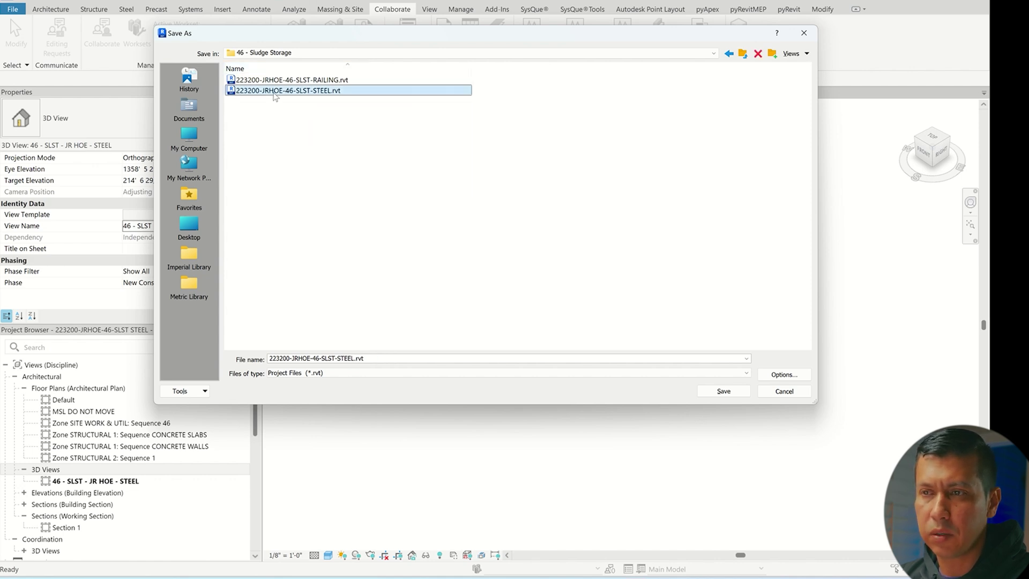
pyautogui.click(725, 392)
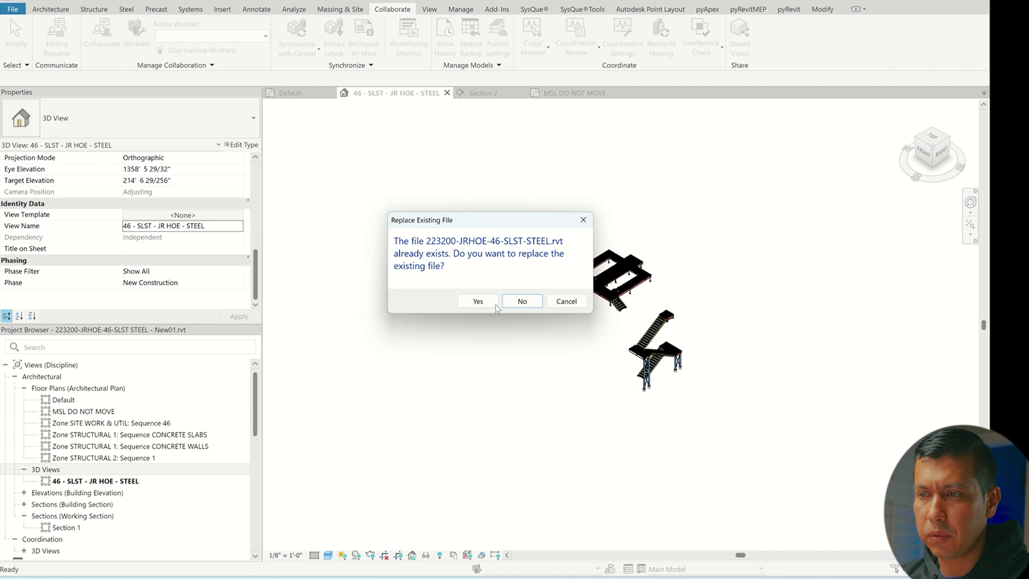
pyautogui.click(478, 301)
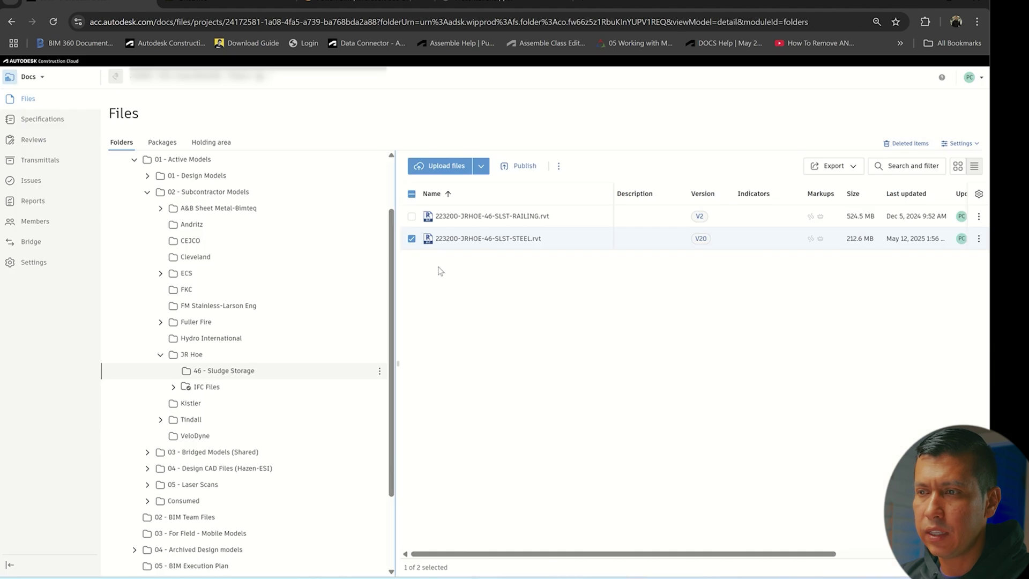
# Switch to Autodesk Docs in the browser, deselect 223200-JRHOE-46-SLST-STEEL.rvt and view its version V21 up close.
pyautogui.click(411, 239)
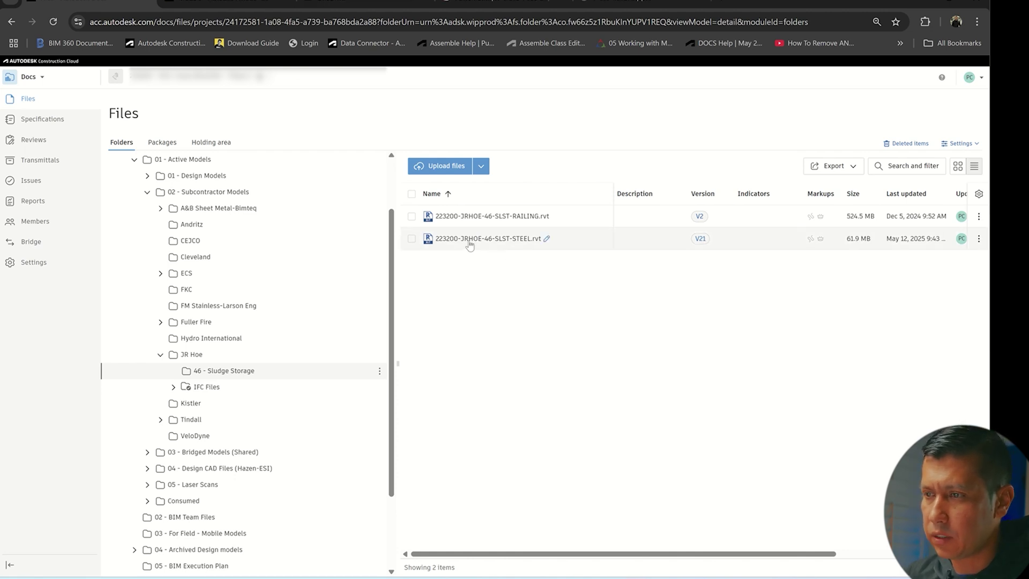
pyautogui.click(497, 239)
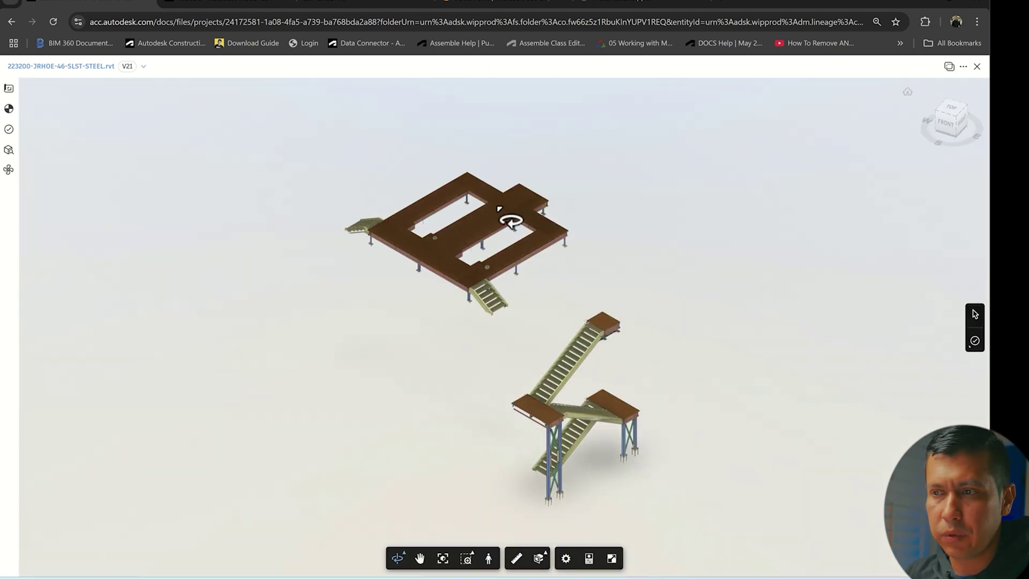
pyautogui.scroll(10, 498, 337)
# Compare version V21 of 223200-JRHOE-46-SLST-STEEL.rvt with its version V20.
pyautogui.click(948, 67)
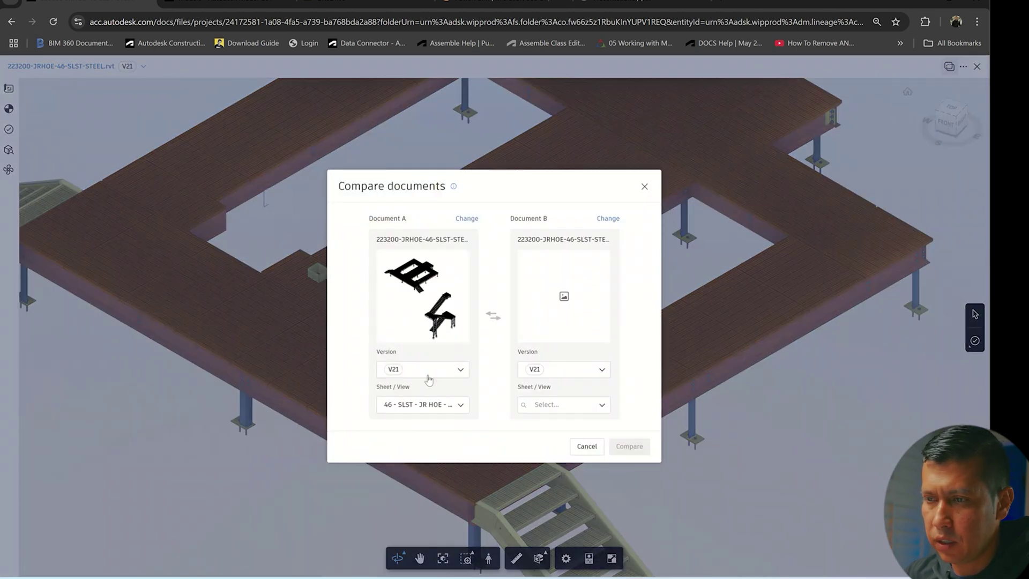
pyautogui.click(592, 370)
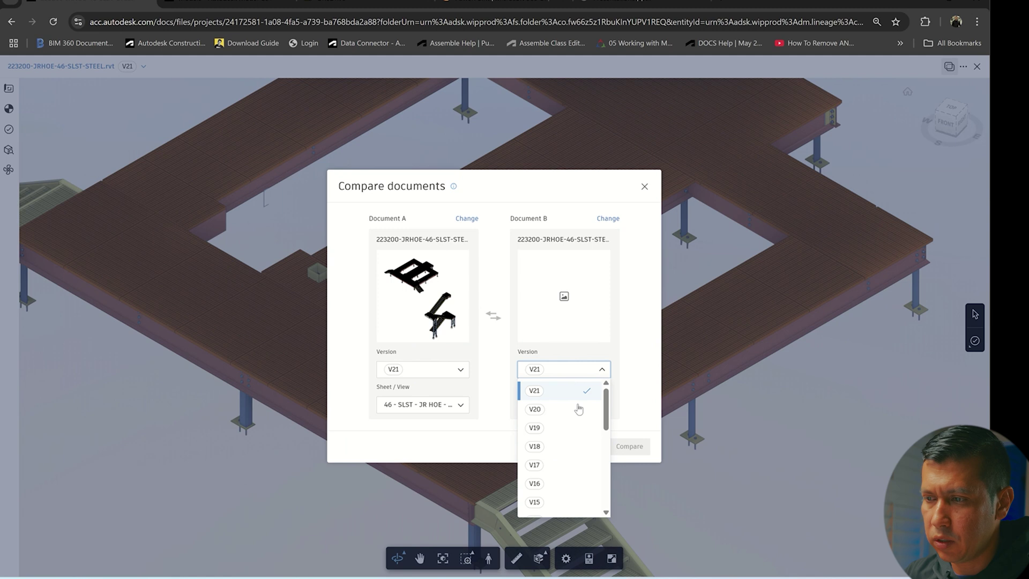
pyautogui.click(539, 411)
pyautogui.click(628, 446)
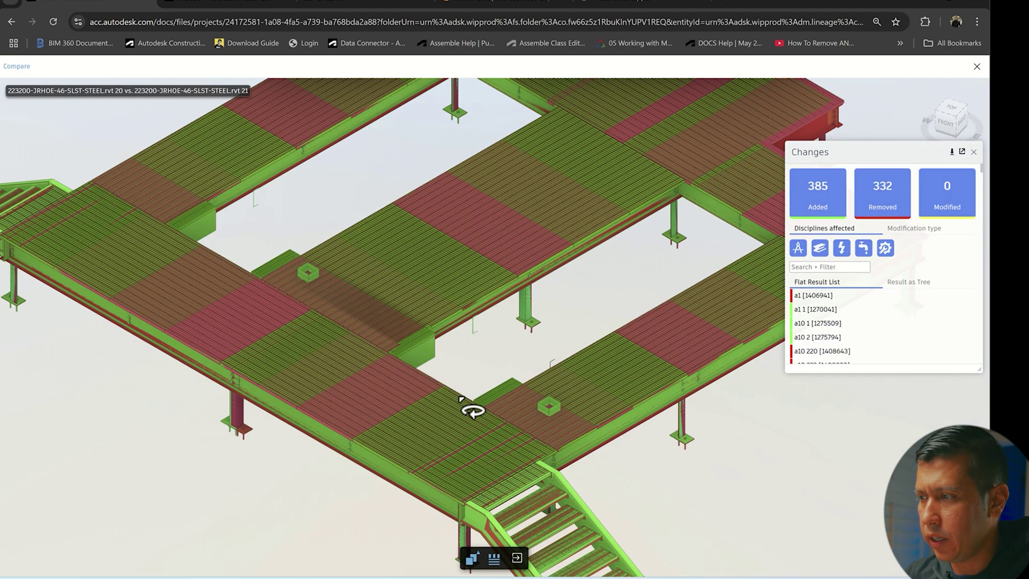
# Examine the added and removed steel in the version comparison from above, including the platforms and stairs, and return to the file list.
pyautogui.moveTo(485, 477); pyautogui.dragTo(395, 400)
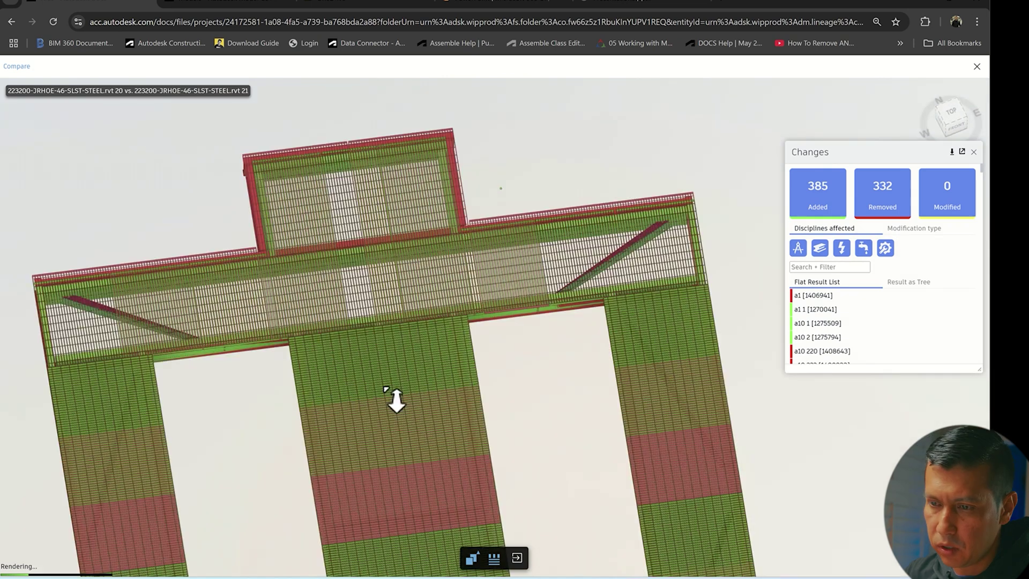
pyautogui.scroll(-2, 442, 182)
pyautogui.scroll(-3, 442, 182)
pyautogui.moveTo(491, 349); pyautogui.dragTo(482, 468)
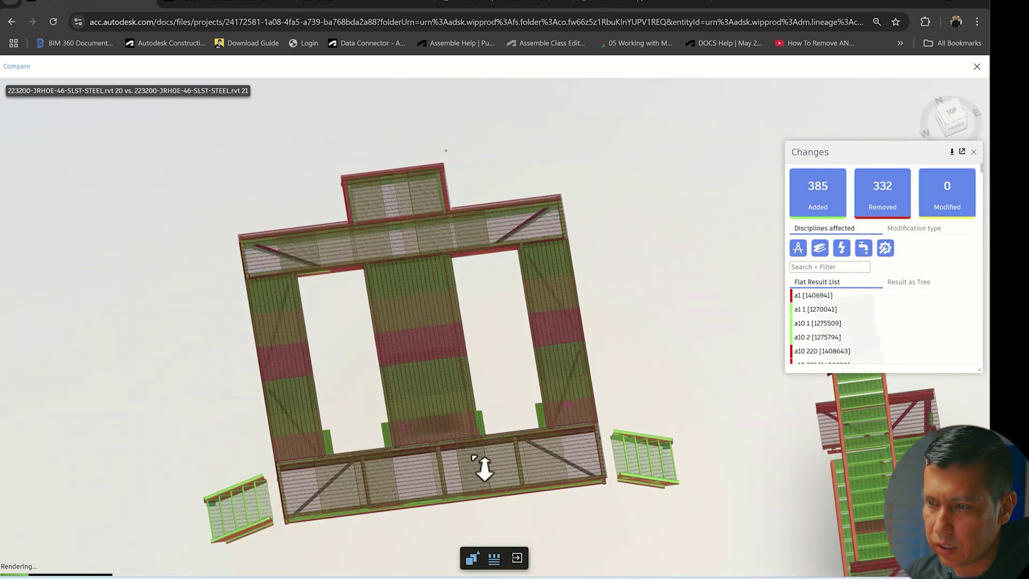
pyautogui.scroll(5, 445, 456)
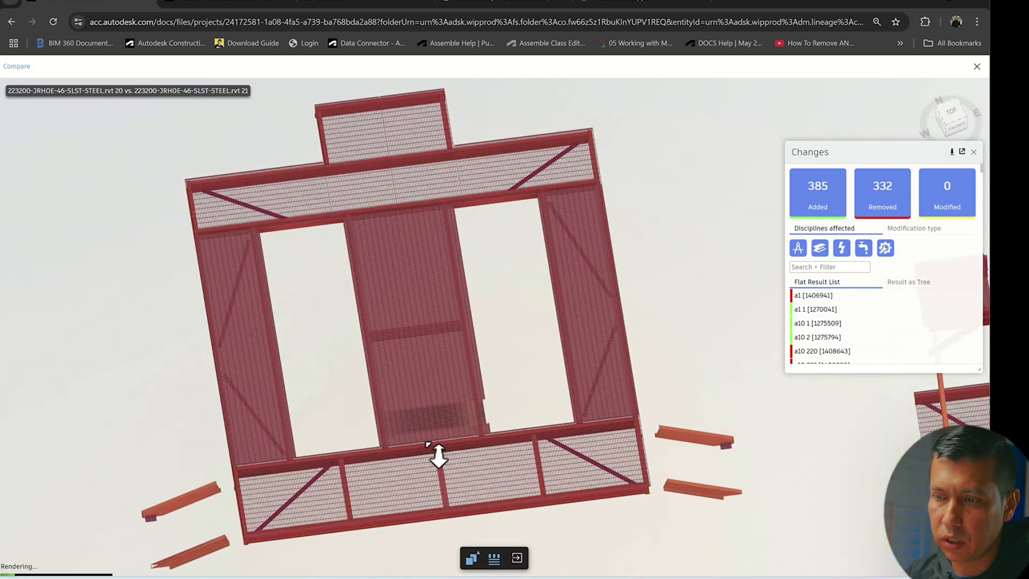
pyautogui.scroll(-8, 394, 498)
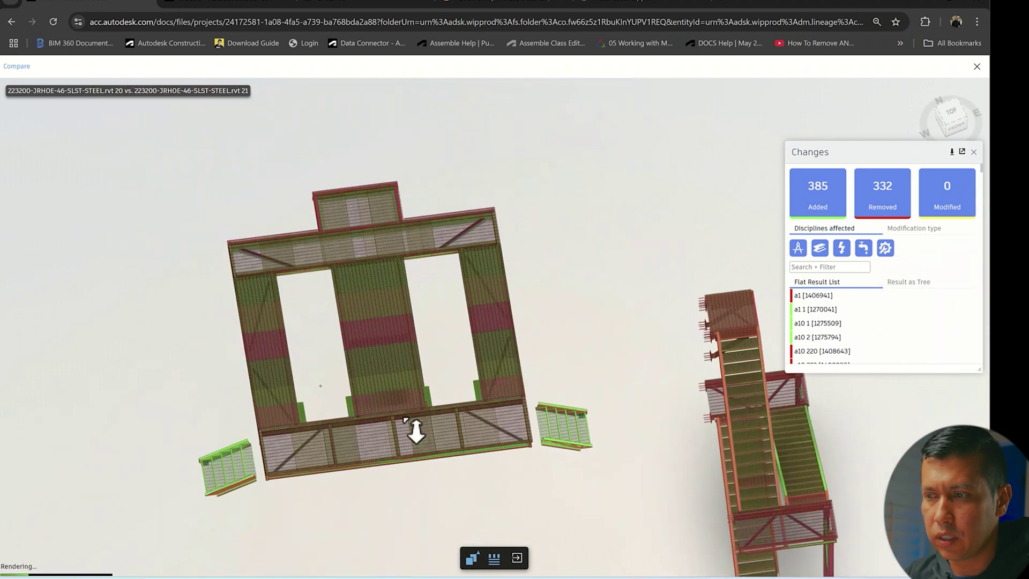
pyautogui.moveTo(415, 432); pyautogui.dragTo(379, 179)
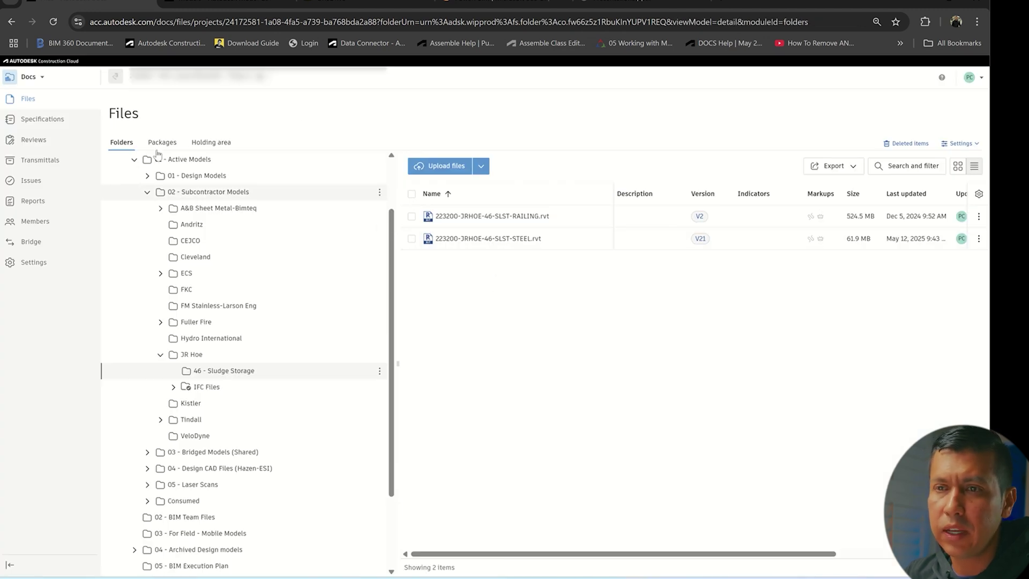
# Open Model Coordination in a duplicate of the Docs browser tab and go to its coordination space management.
pyautogui.click(33, 77)
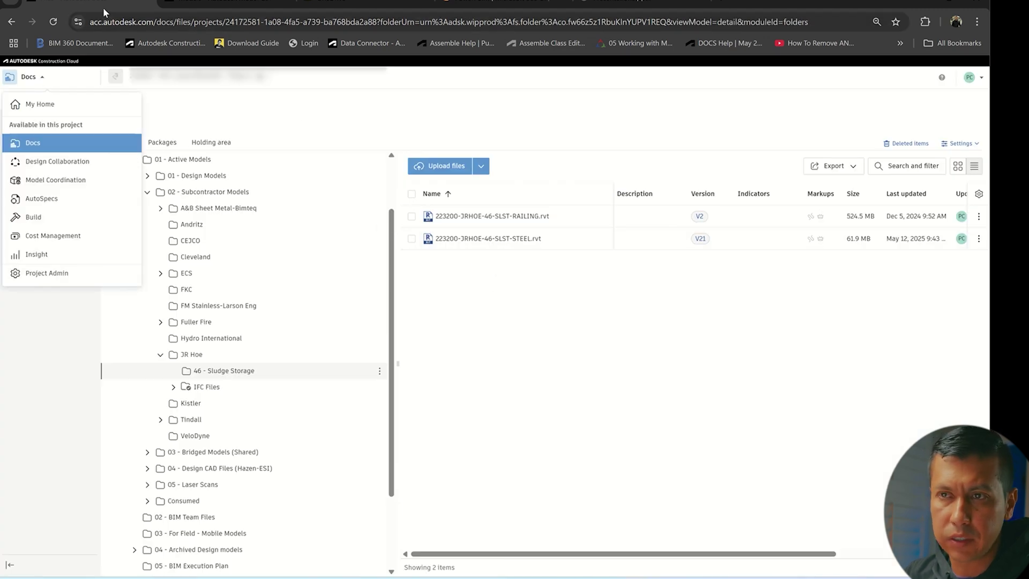
pyautogui.rightClick(95, 6)
pyautogui.click(129, 108)
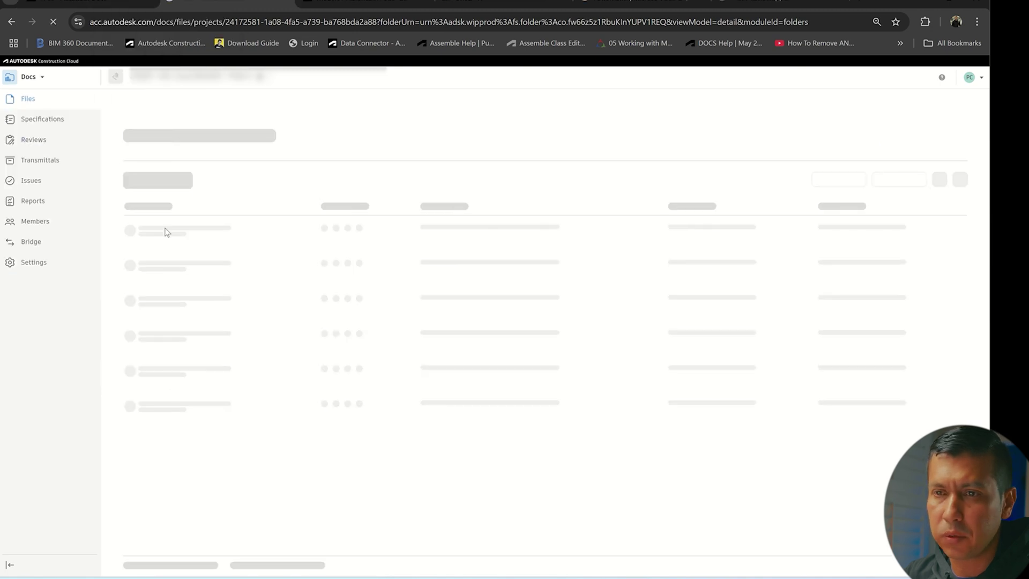
pyautogui.click(40, 79)
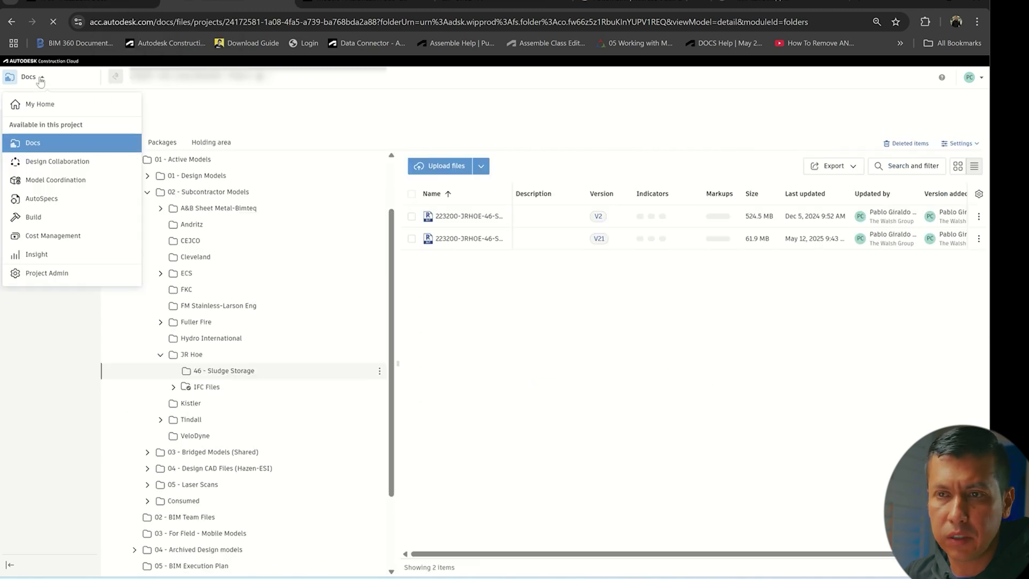
pyautogui.click(41, 183)
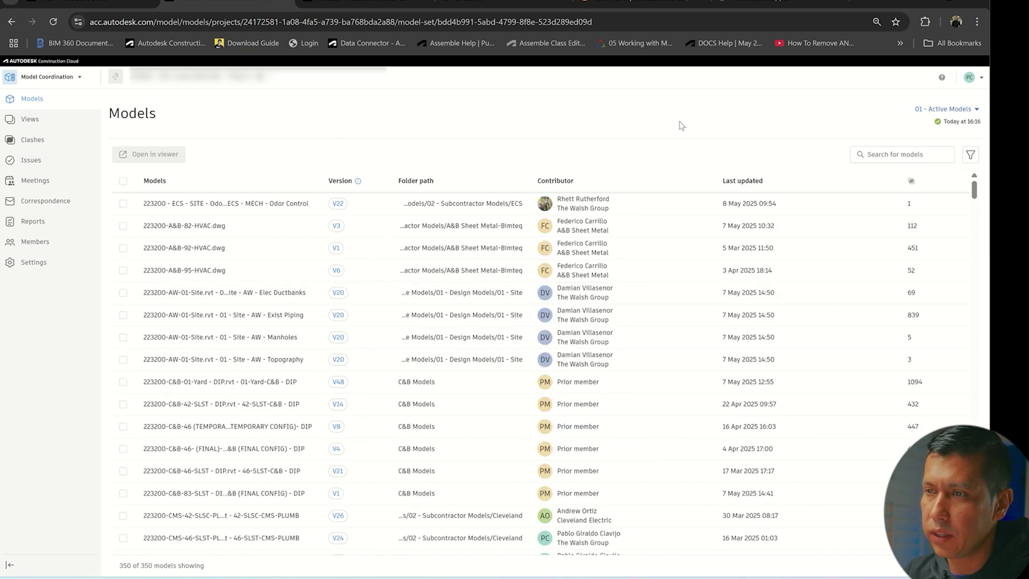
pyautogui.click(959, 110)
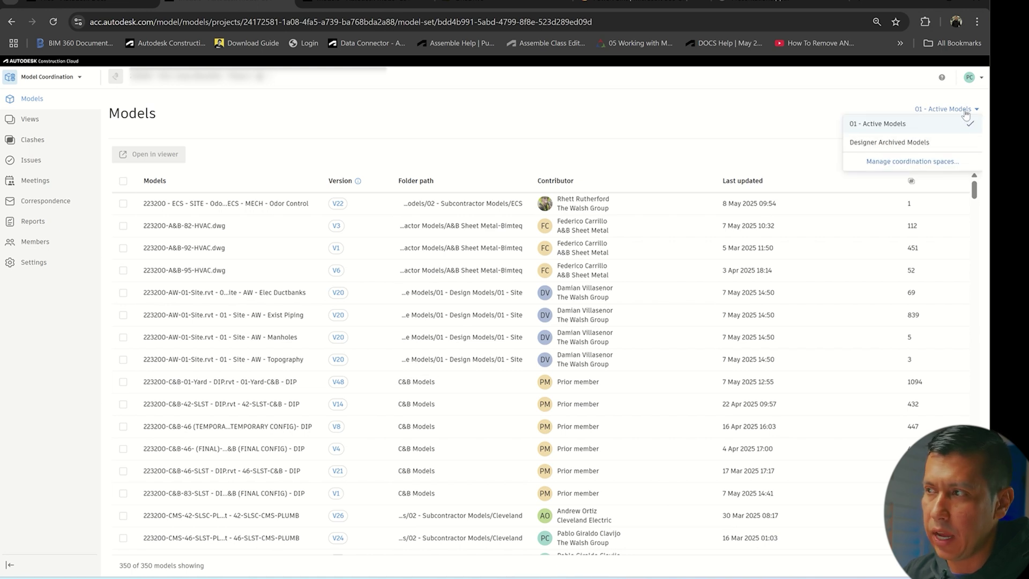
pyautogui.click(889, 163)
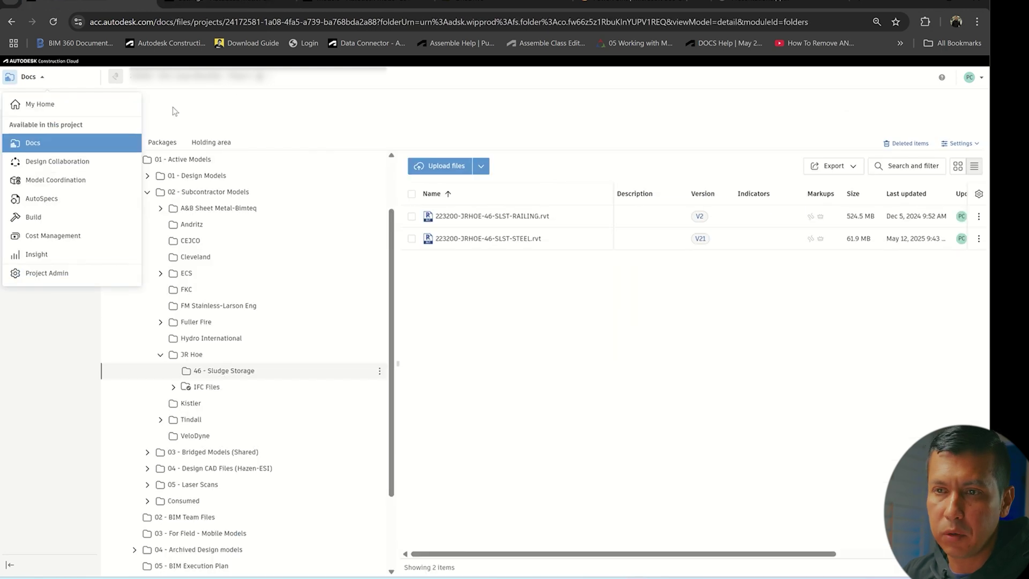
# Check where the steel model sits under JR Hoe in the Docs folders, then return to the coordination spaces settings.
pyautogui.click(505, 353)
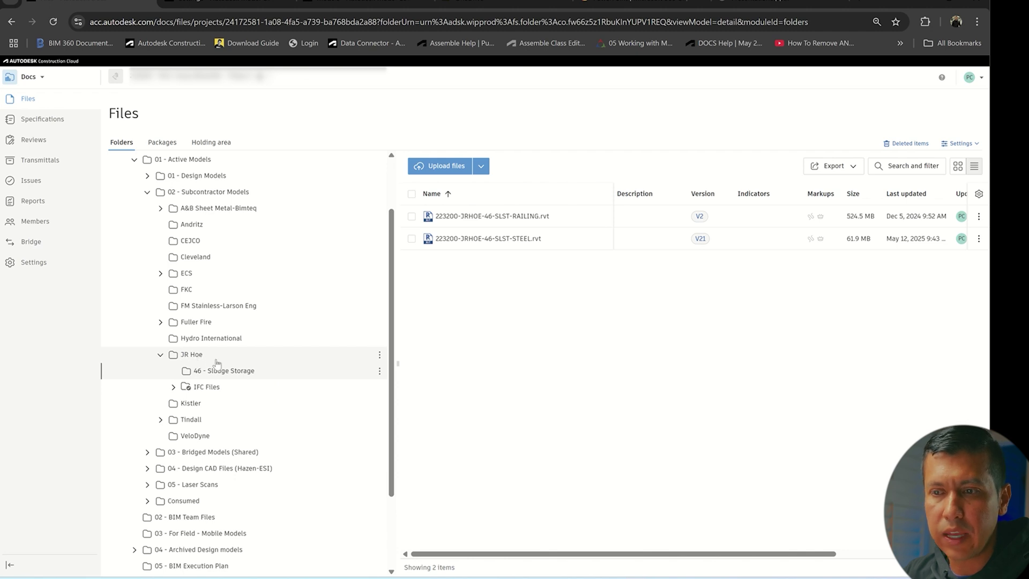
pyautogui.click(192, 355)
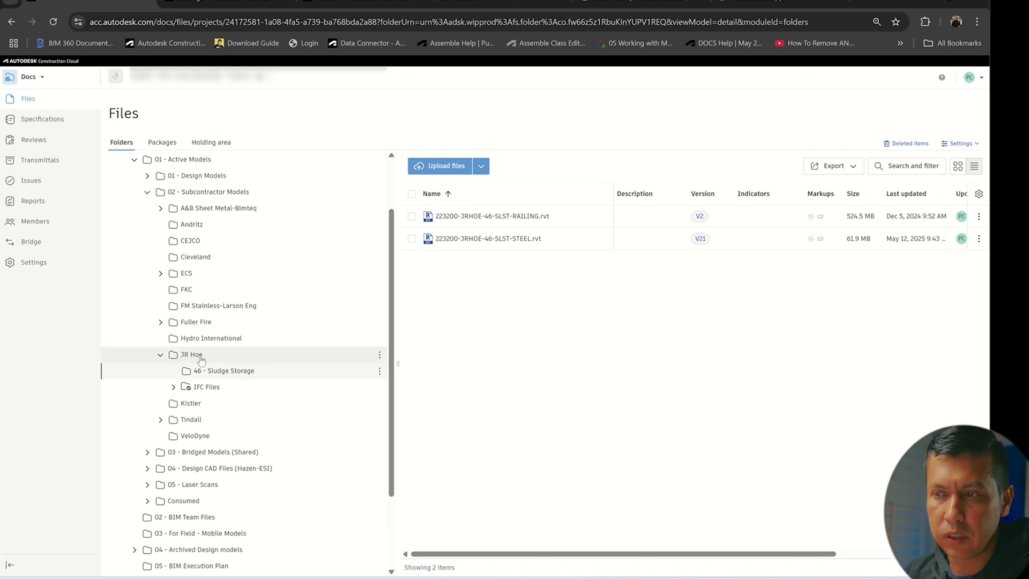
pyautogui.click(461, 216)
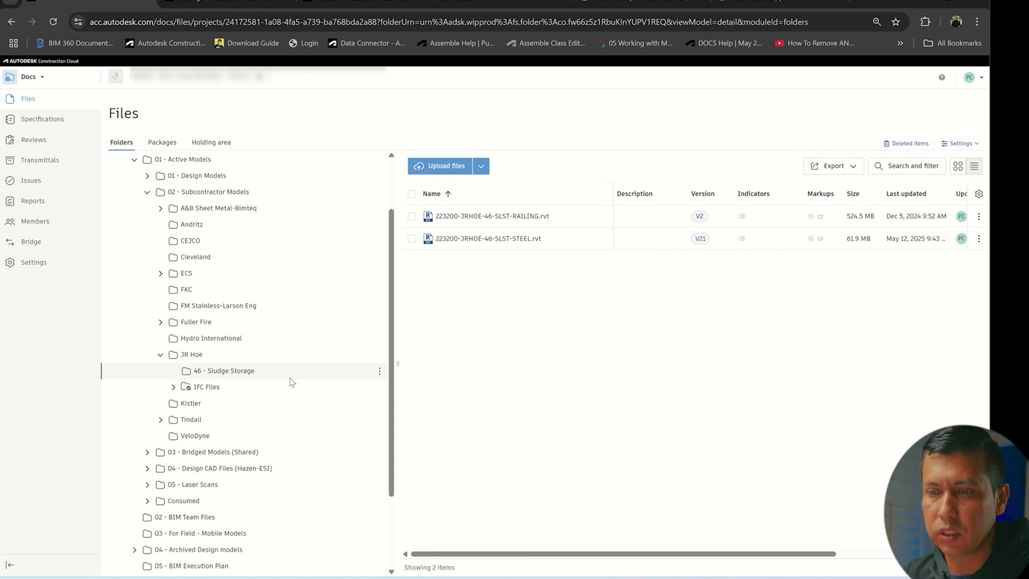
pyautogui.click(228, 3)
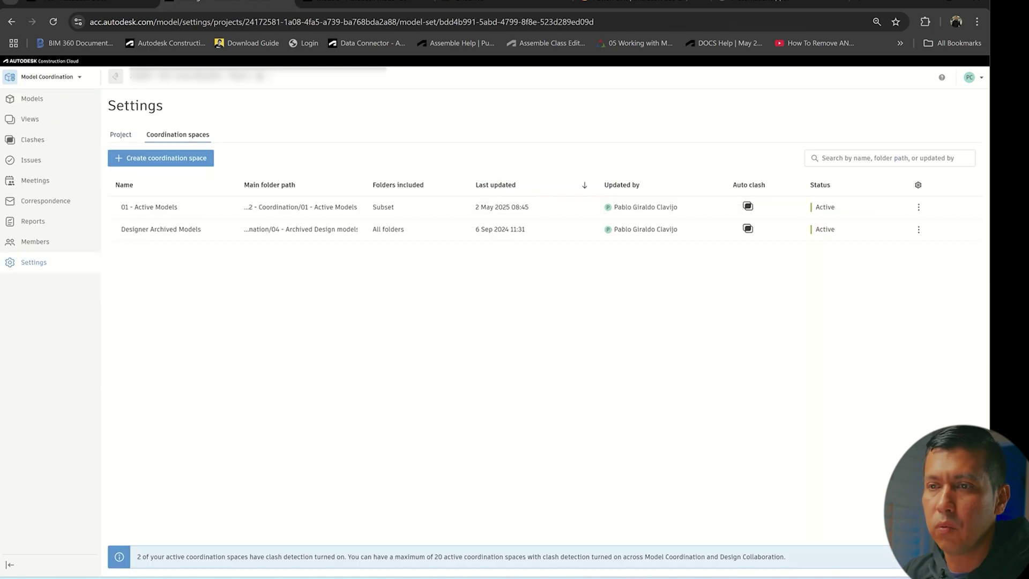
pyautogui.click(365, 3)
pyautogui.hotkey('ctrl', 'shift', 'Tab')
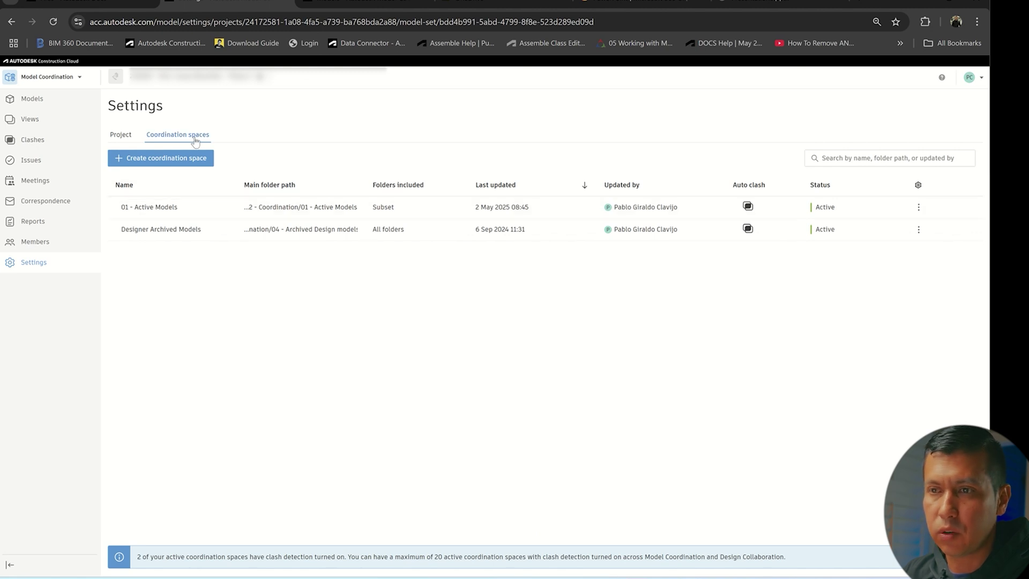
# Include the JR Hoe subfolder 46 - Sludge Storage in the 01 - Active Models coordination space and save the change.
pyautogui.click(919, 207)
pyautogui.click(873, 260)
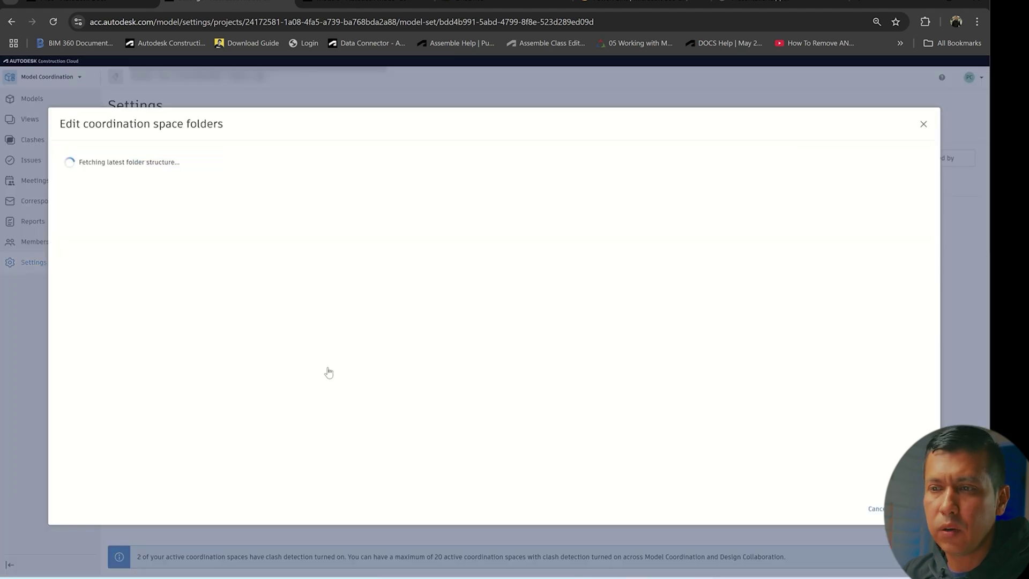
pyautogui.click(110, 236)
pyautogui.click(94, 219)
pyautogui.scroll(-3, 137, 406)
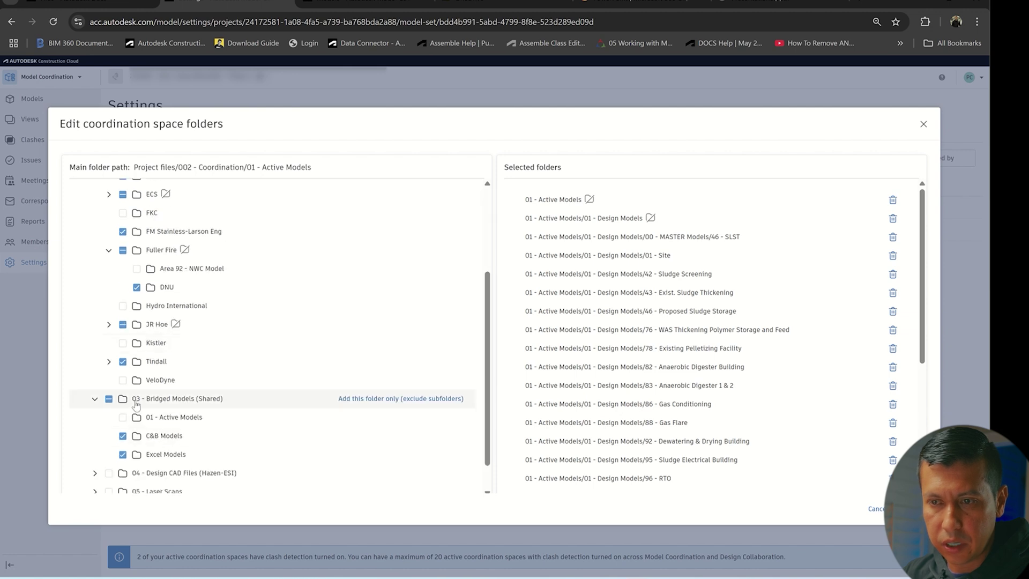
pyautogui.click(109, 324)
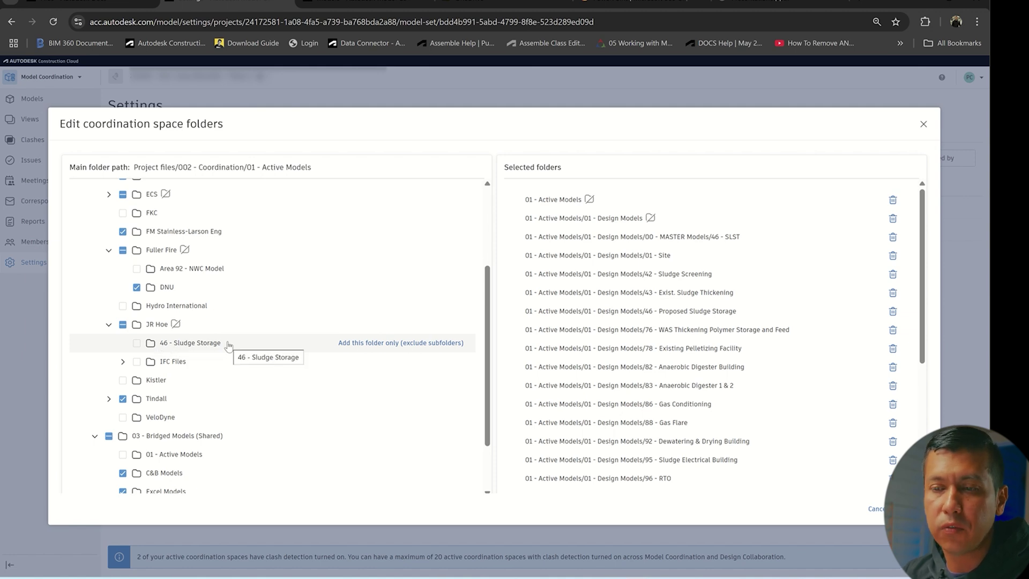
pyautogui.click(137, 343)
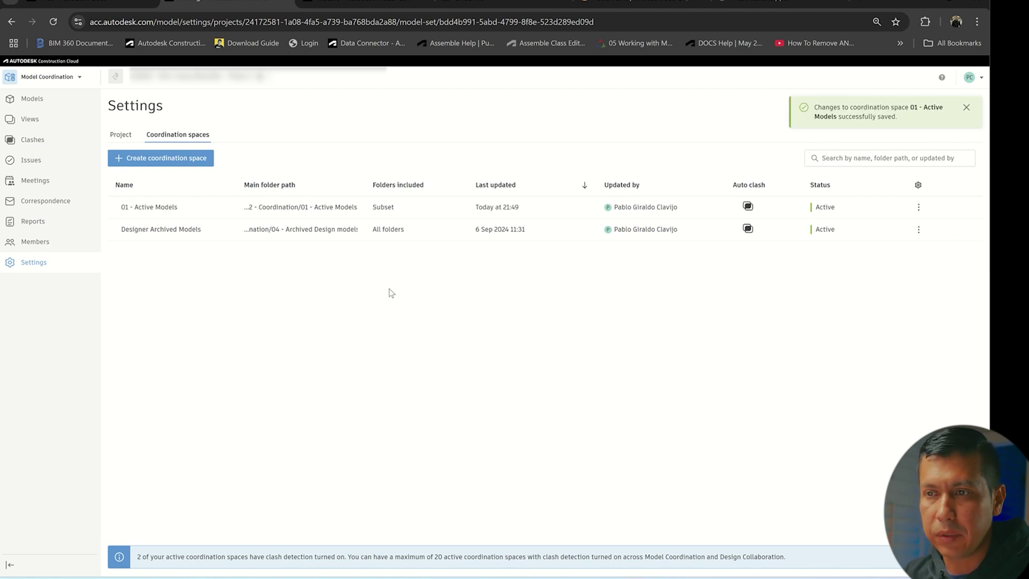
# Search the 01 - Active Models coordination space for JR, view the JR Hoe steel model alone in the viewer and close it.
pyautogui.click(120, 134)
pyautogui.click(30, 119)
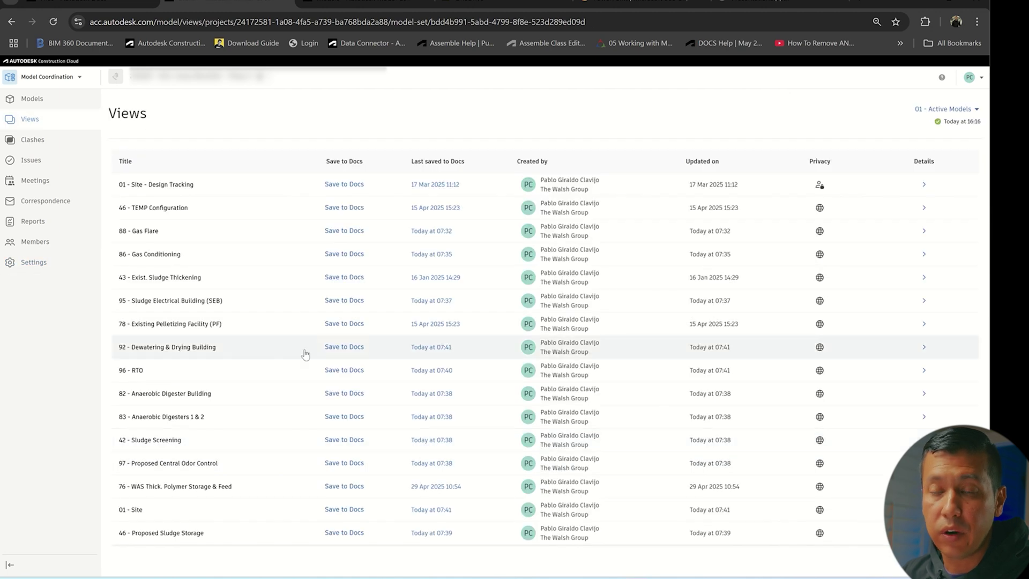
pyautogui.click(32, 99)
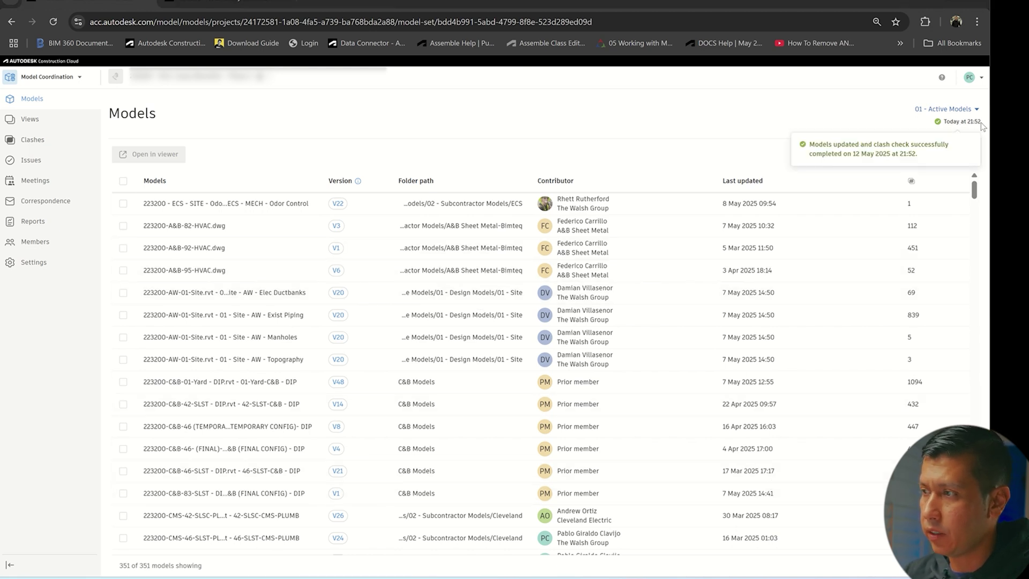
pyautogui.click(910, 154)
pyautogui.write('1')
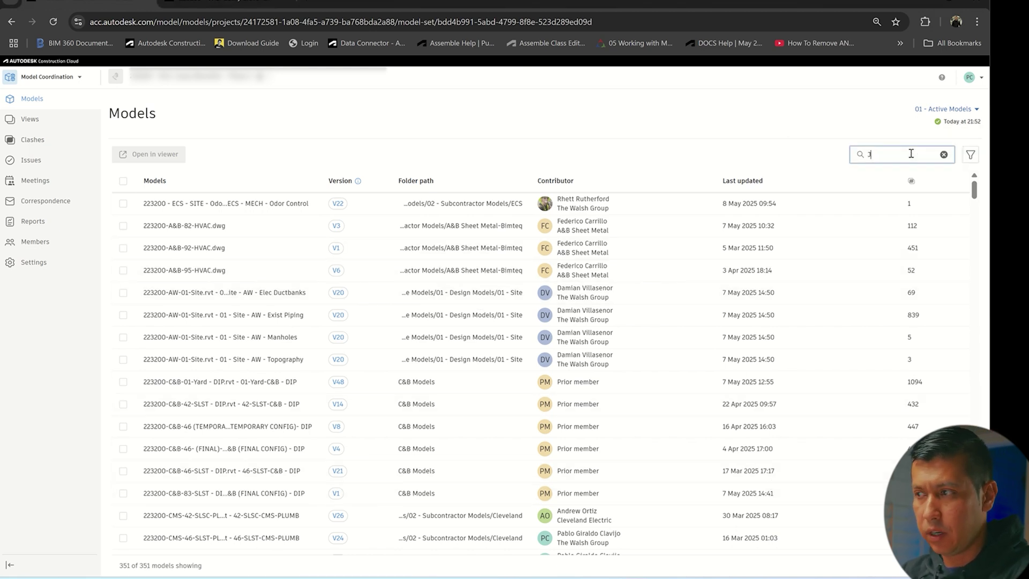
pyautogui.click(123, 203)
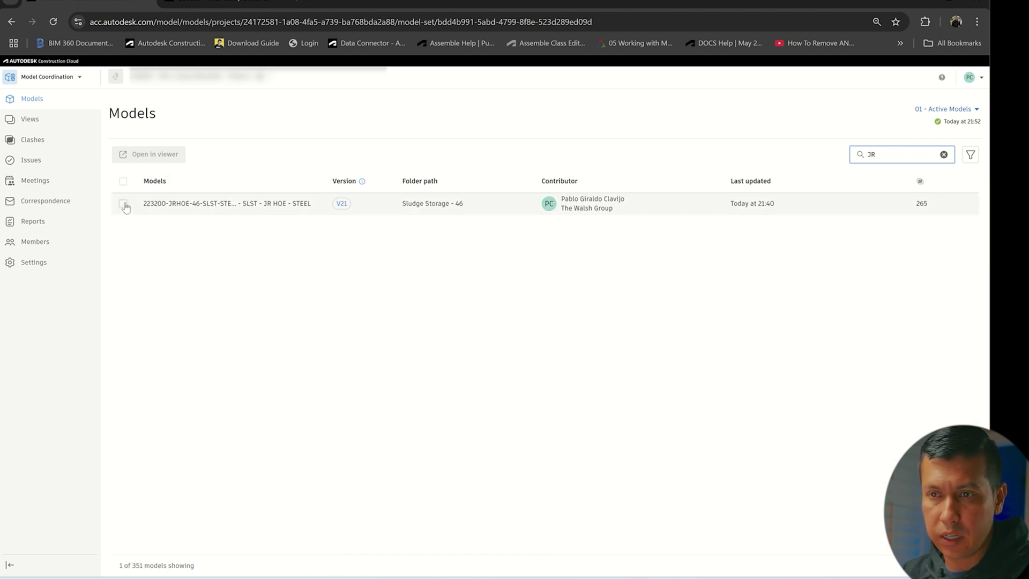
pyautogui.click(148, 154)
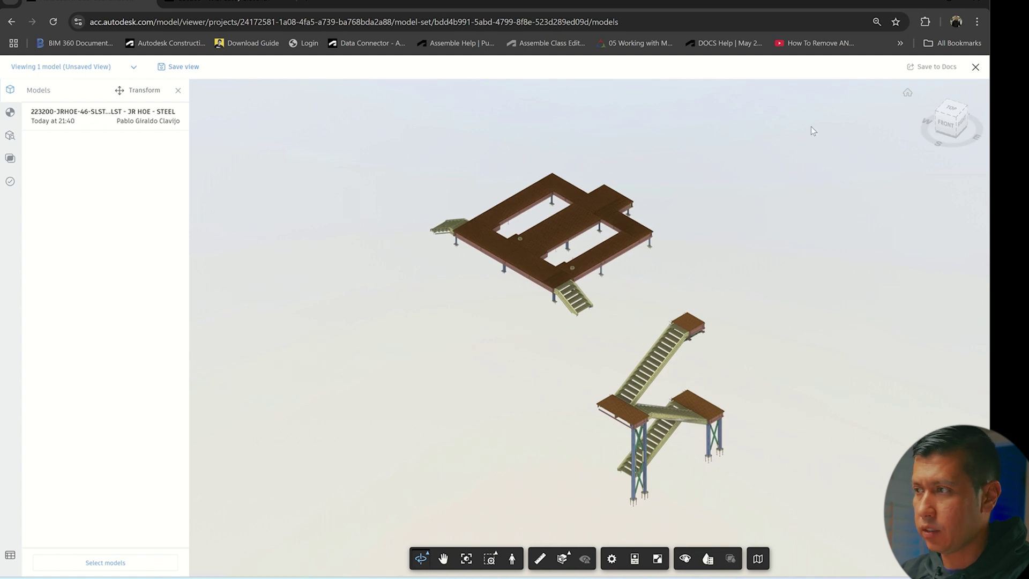
pyautogui.click(975, 66)
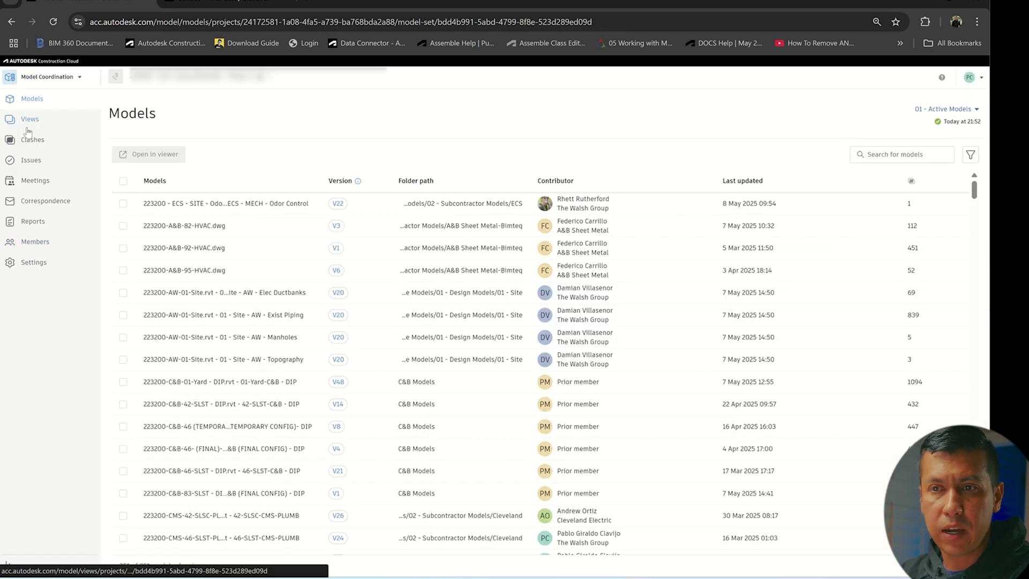
# Open the saved coordination view 46 - Proposed Sludge Storage and bring the building's roof into focus.
pyautogui.click(28, 128)
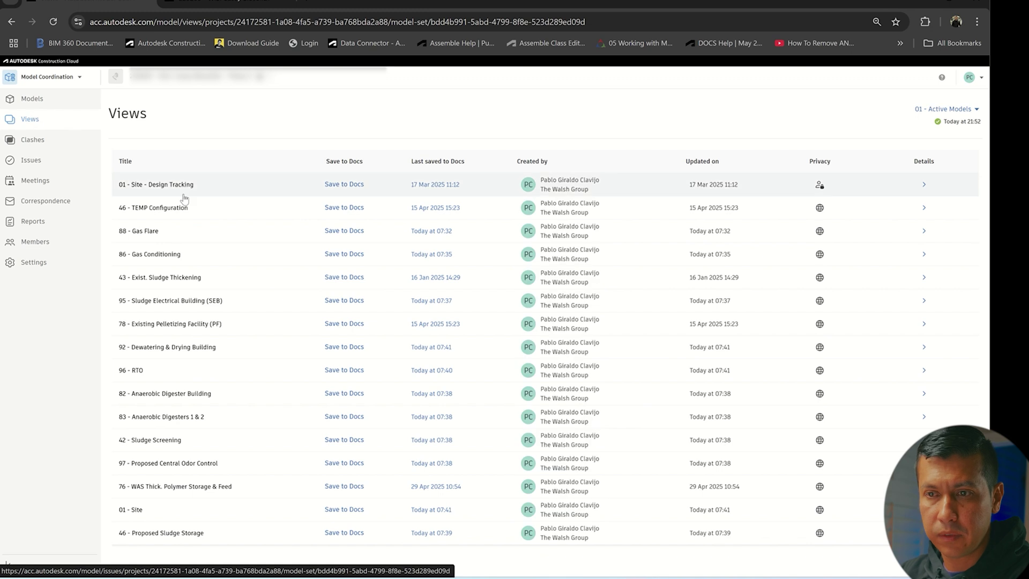
pyautogui.click(157, 534)
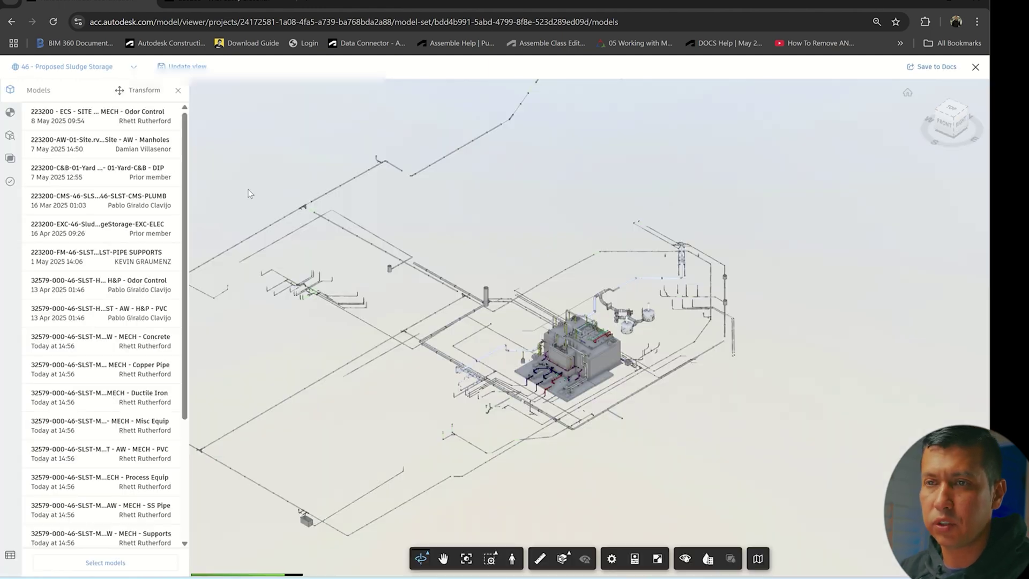
pyautogui.scroll(10, 602, 355)
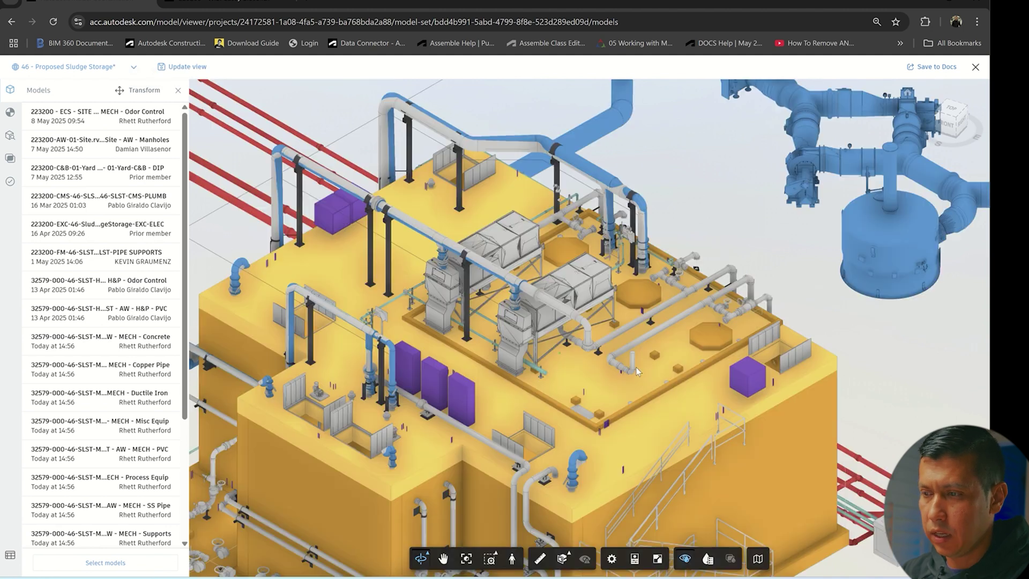
pyautogui.scroll(-5, 674, 439)
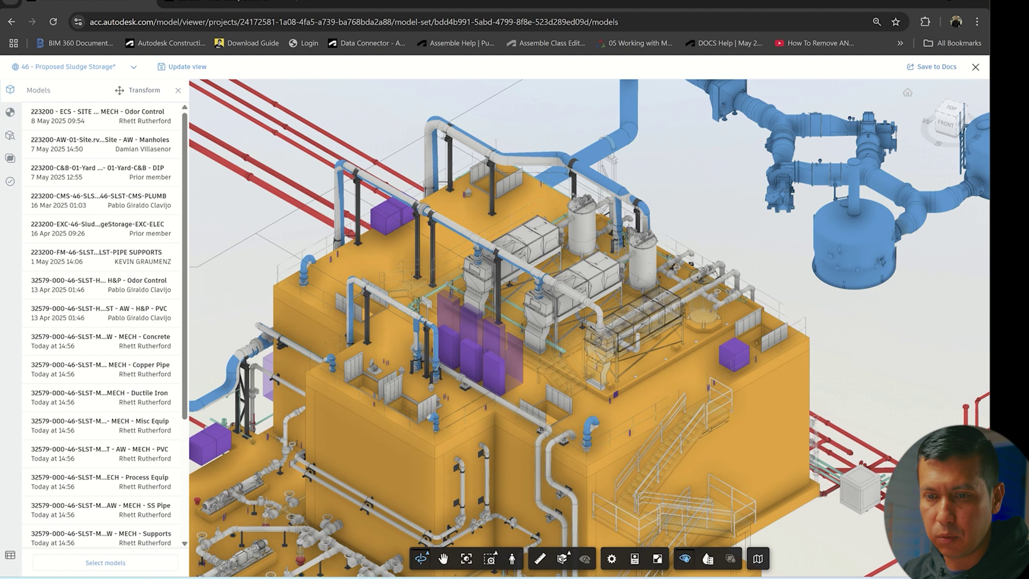
# Add the model 223200-JRHOE-46-SLST-STEEL.rvt to the models shown in the sludge storage view.
pyautogui.click(108, 563)
pyautogui.click(689, 195)
pyautogui.write('3')
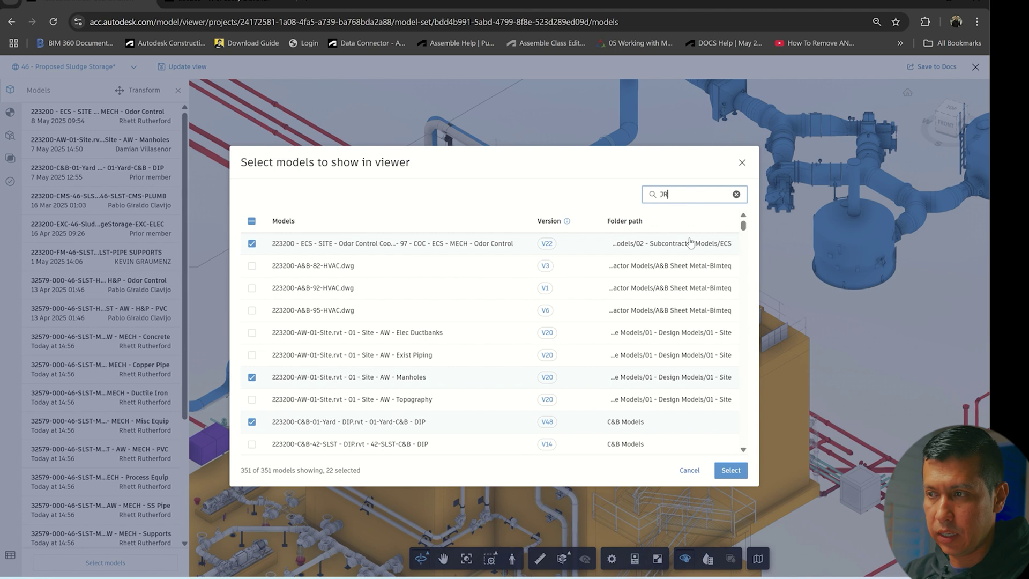
pyautogui.write('R')
pyautogui.click(251, 243)
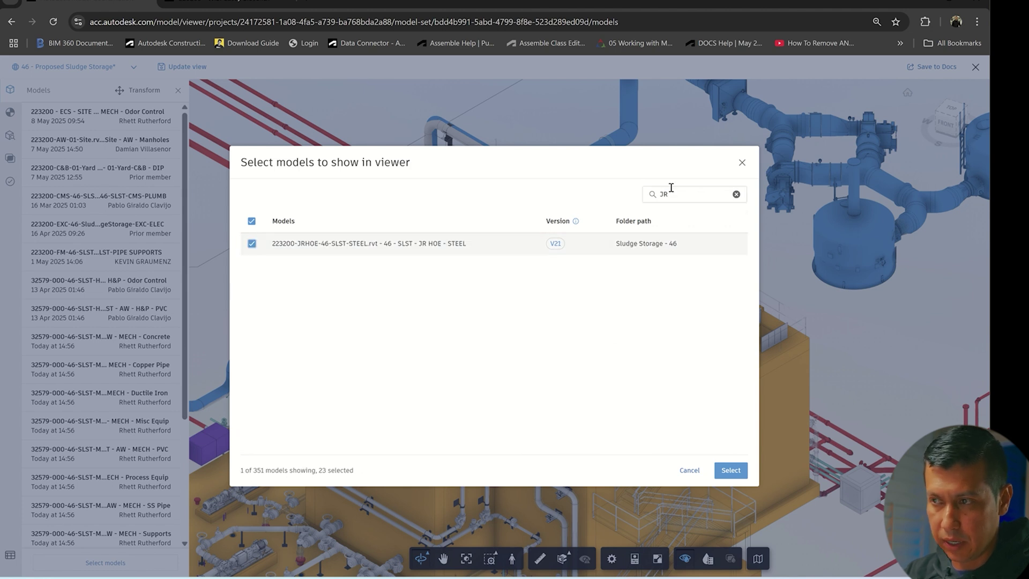
pyautogui.click(729, 469)
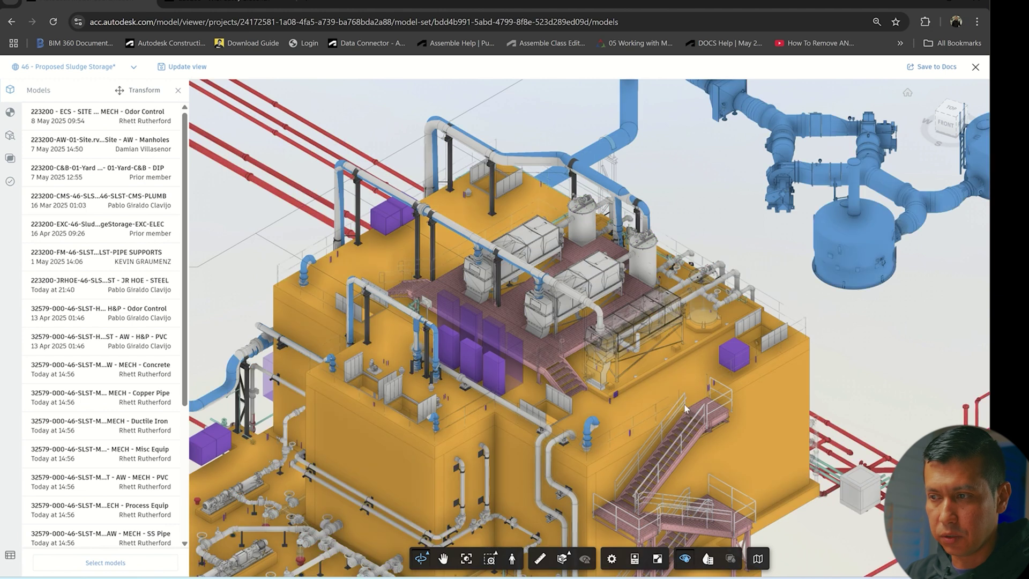
# Set the object color of the JR Hoe steel model to dark golden brown, with colors assigned by model.
pyautogui.click(708, 559)
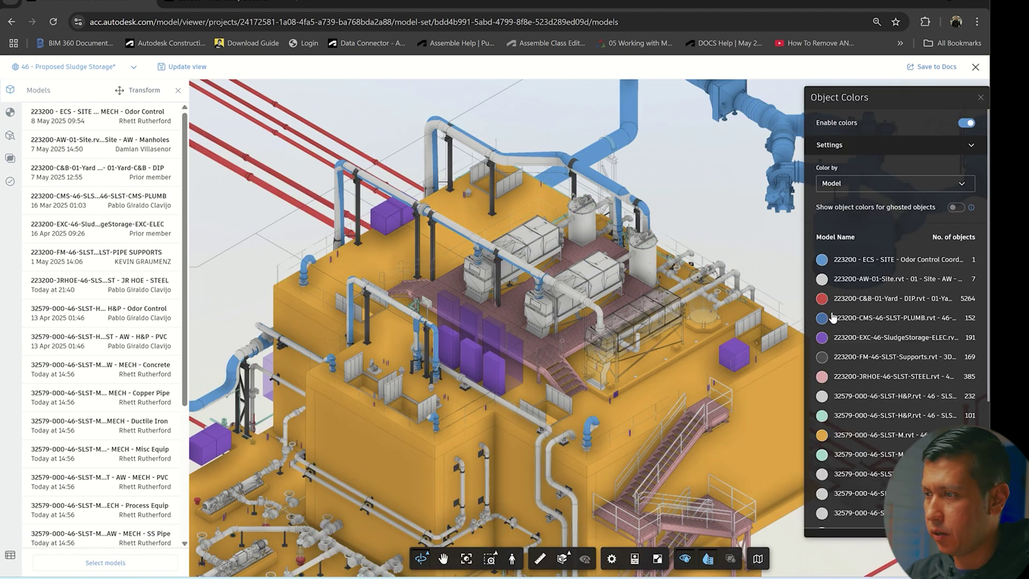
pyautogui.click(821, 377)
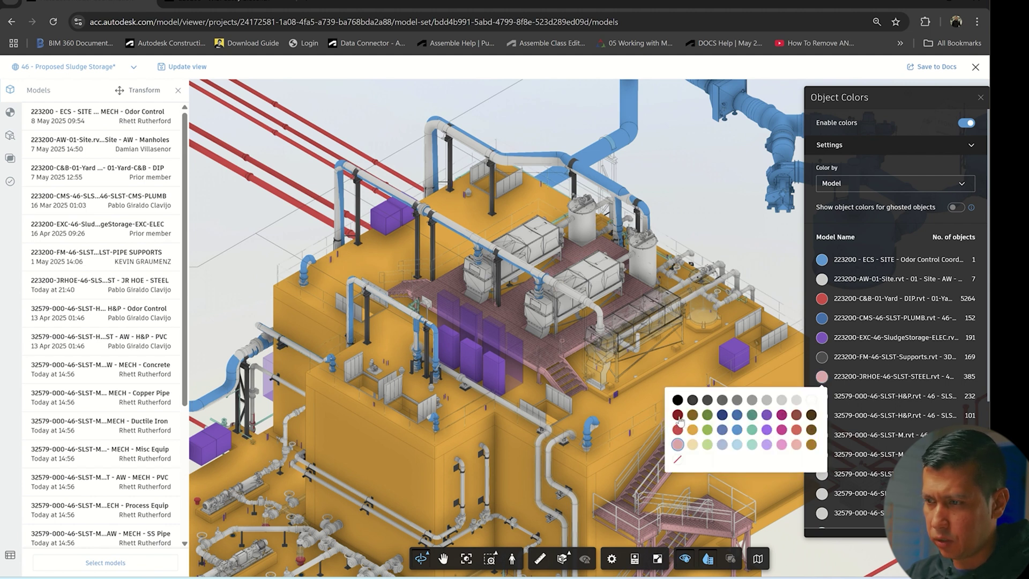
pyautogui.click(796, 416)
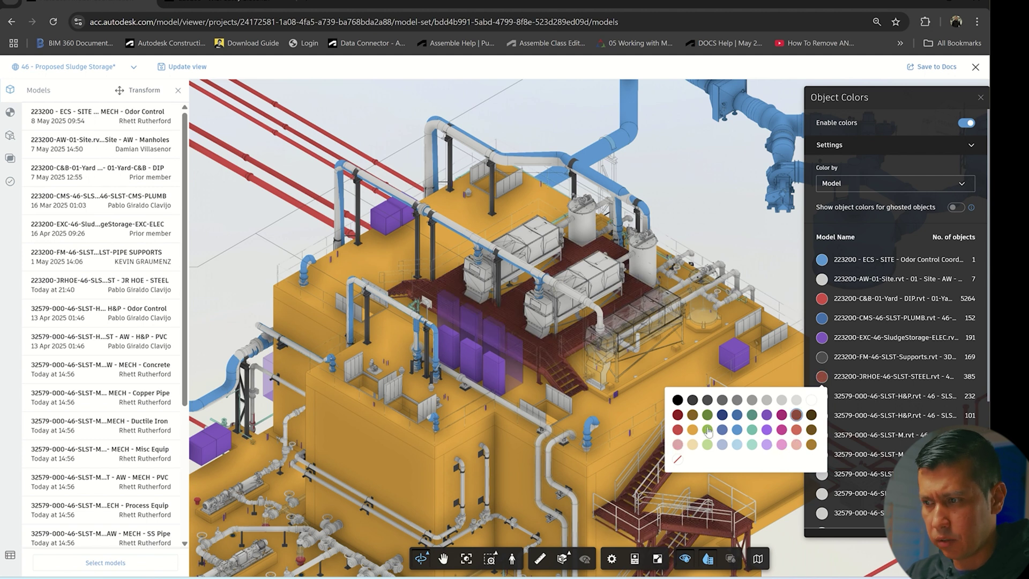
pyautogui.click(692, 416)
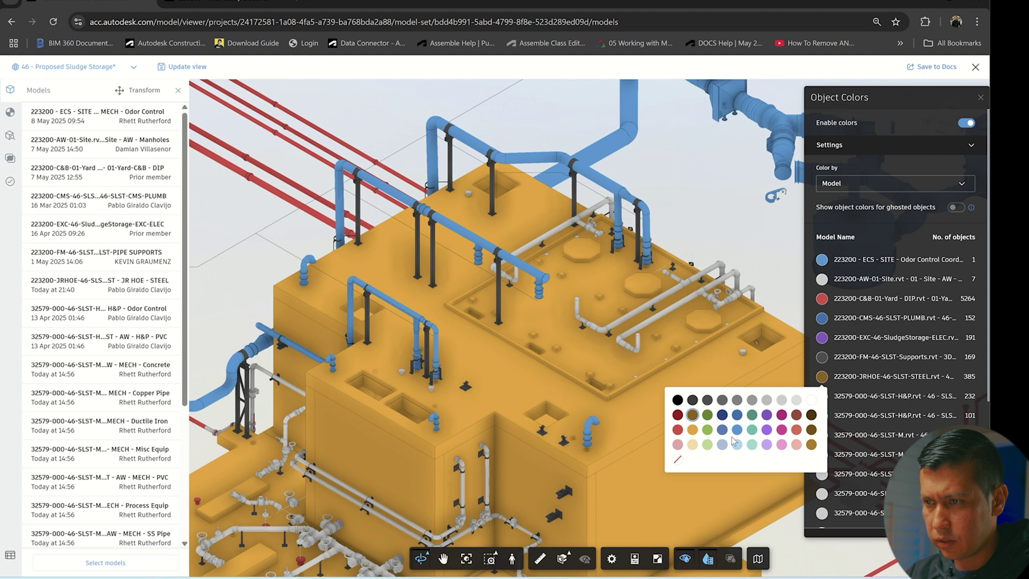
pyautogui.click(718, 210)
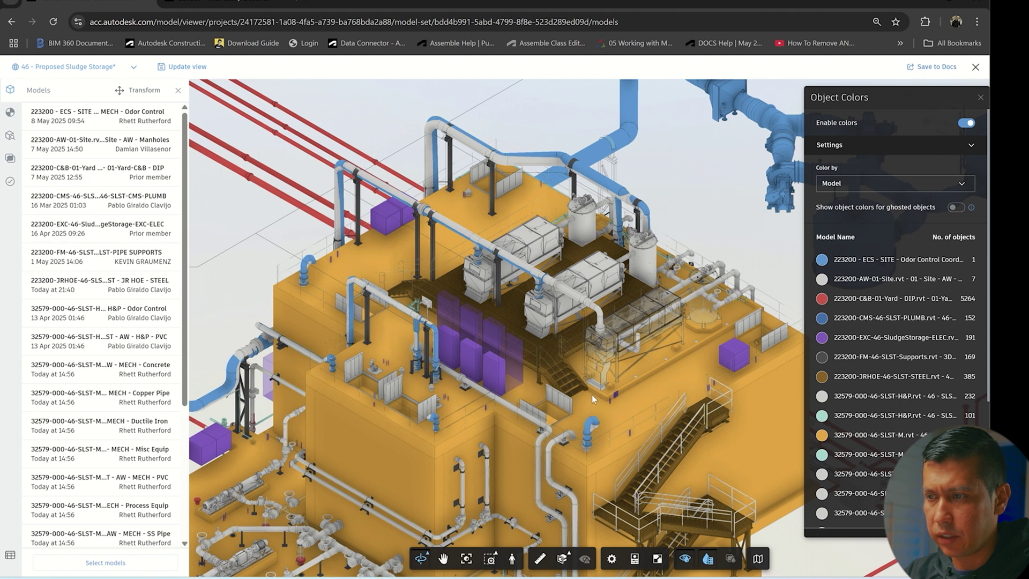
# Reframe the building and update the public view 46 - Proposed Sludge Storage with the current models and colors.
pyautogui.moveTo(592, 394); pyautogui.dragTo(571, 316, button='middle')
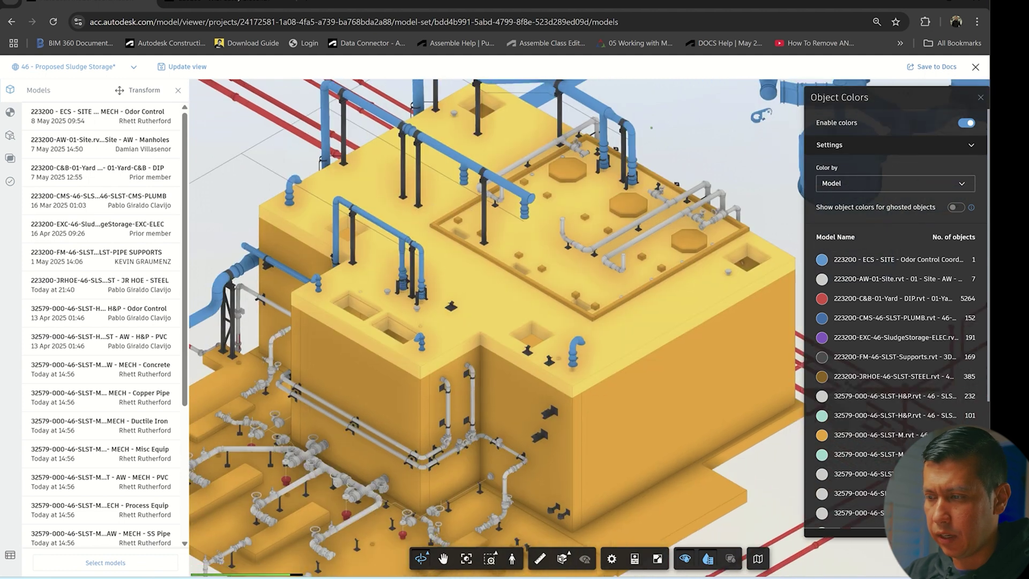
pyautogui.click(981, 97)
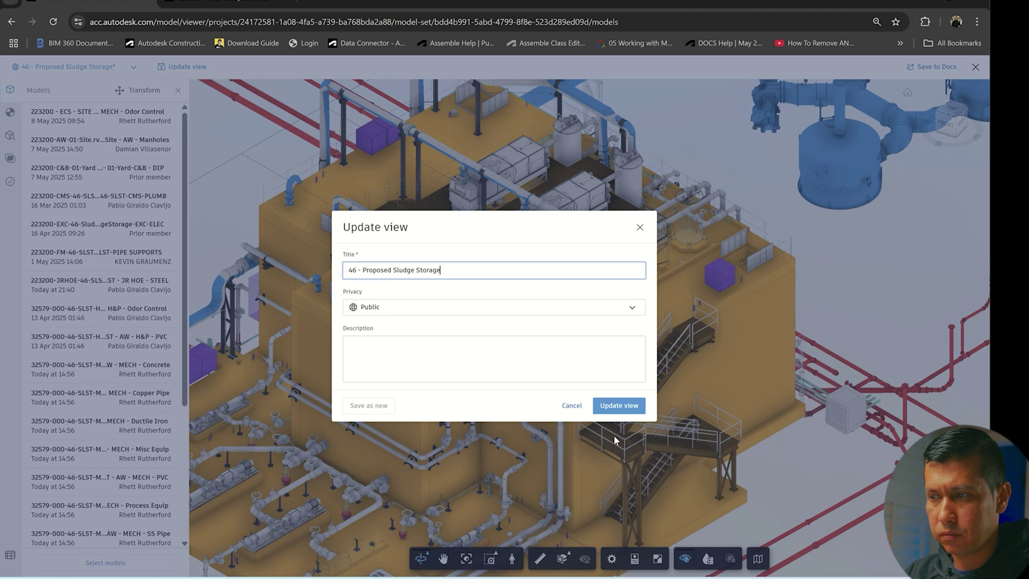
pyautogui.click(620, 406)
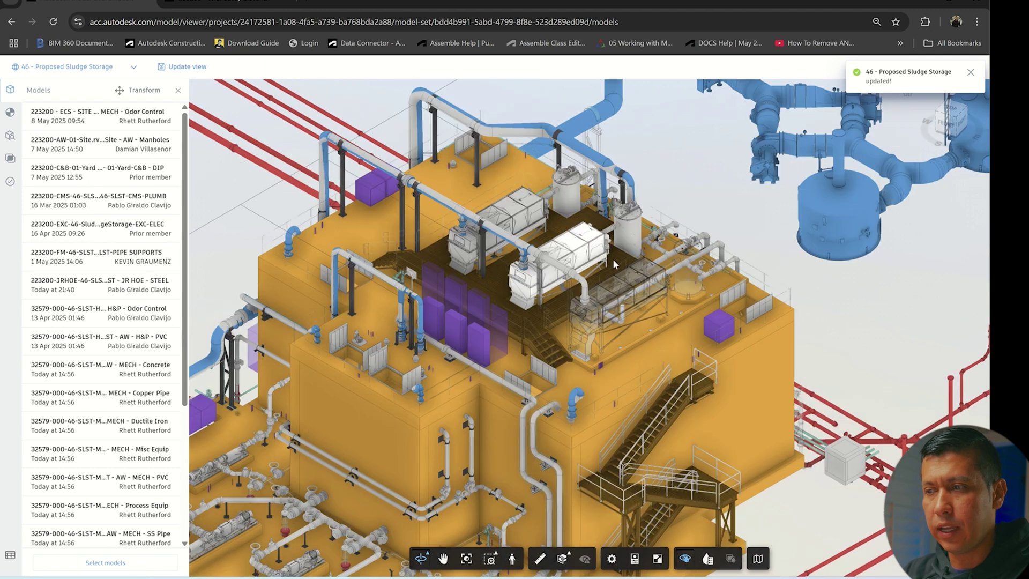
# Examine the steel platform grating from above, around the rooftop tanks, equipment and pipe penetrations.
pyautogui.scroll(5, 713, 300)
pyautogui.scroll(5, 713, 296)
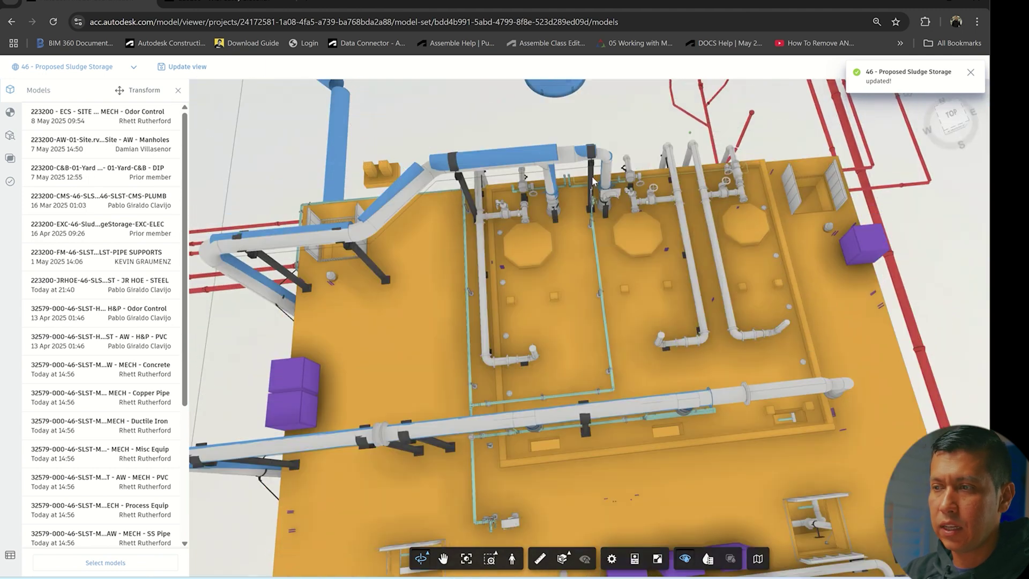
pyautogui.scroll(5, 702, 300)
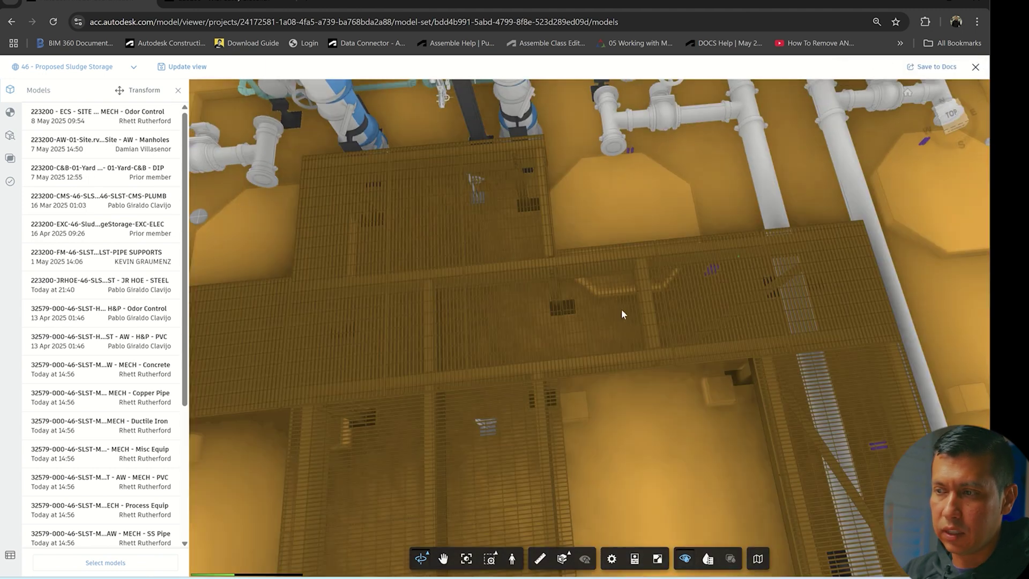
pyautogui.scroll(-5, 611, 324)
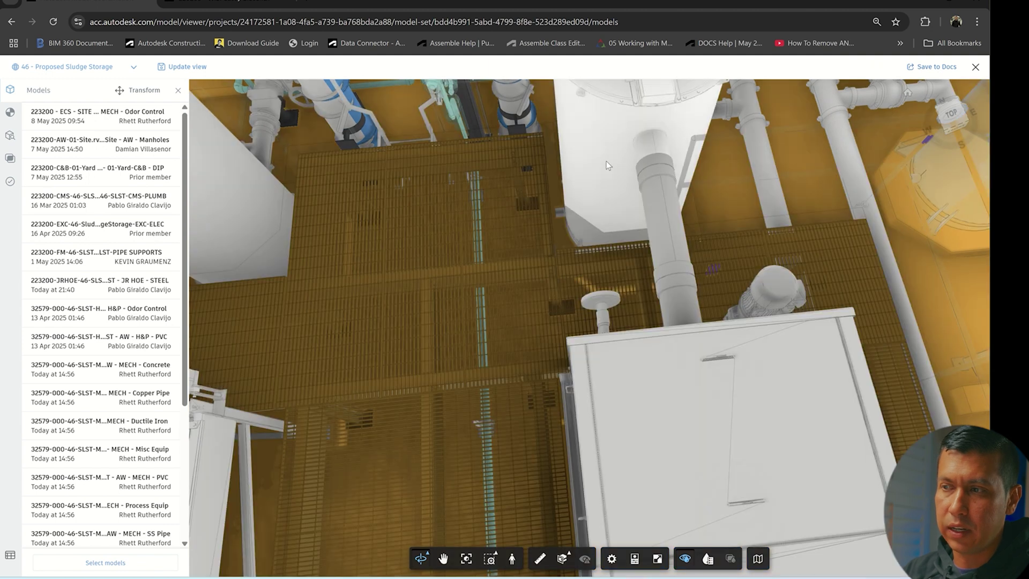
pyautogui.scroll(3, 536, 274)
pyautogui.scroll(-6, 658, 283)
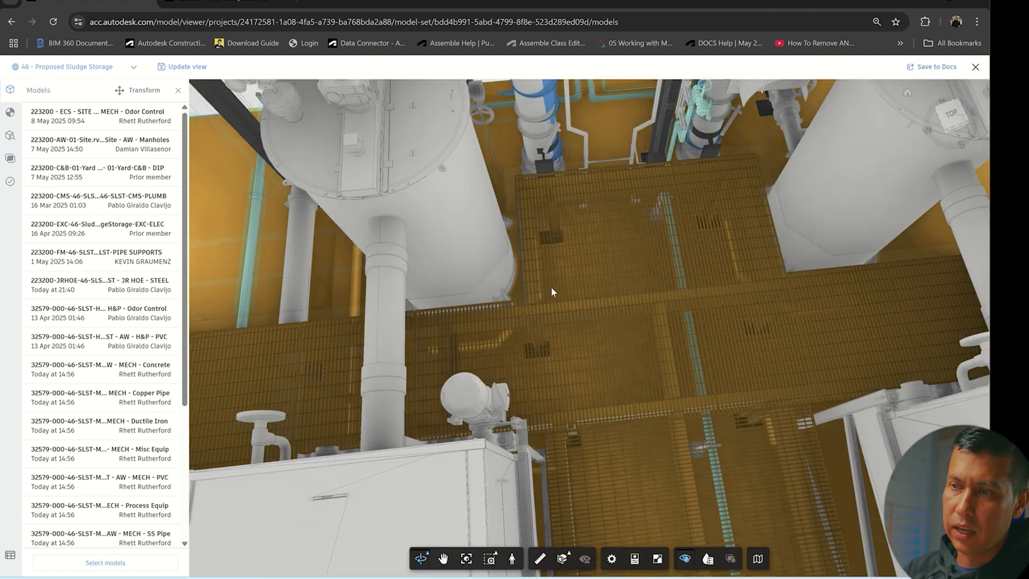
pyautogui.scroll(5, 443, 273)
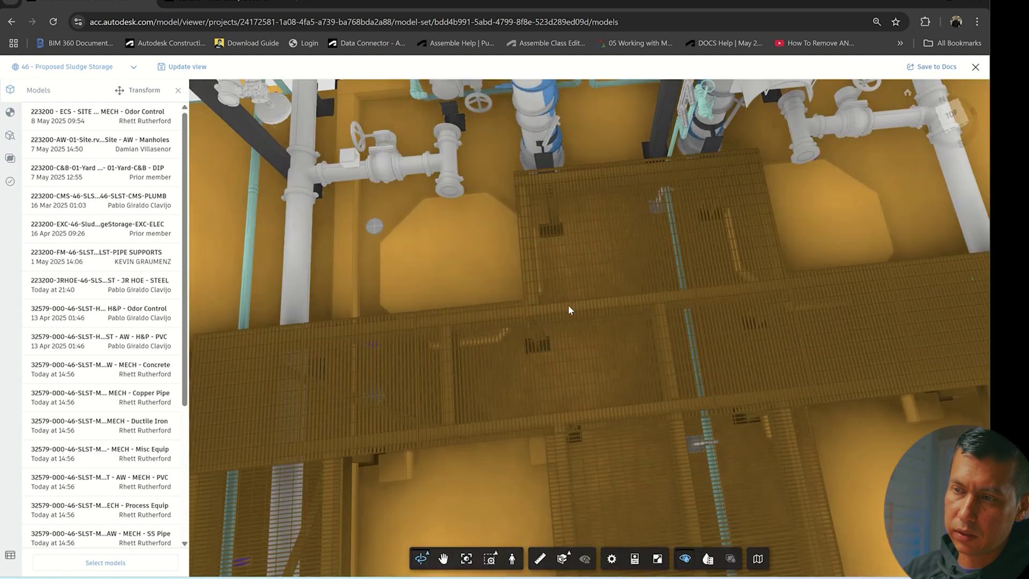
pyautogui.scroll(-5, 544, 210)
pyautogui.scroll(3, 674, 387)
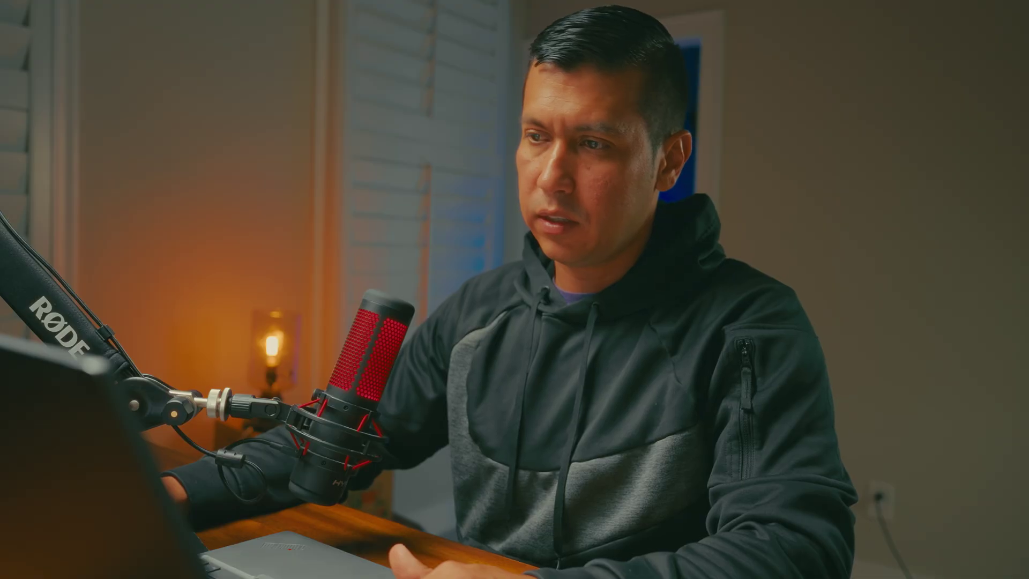